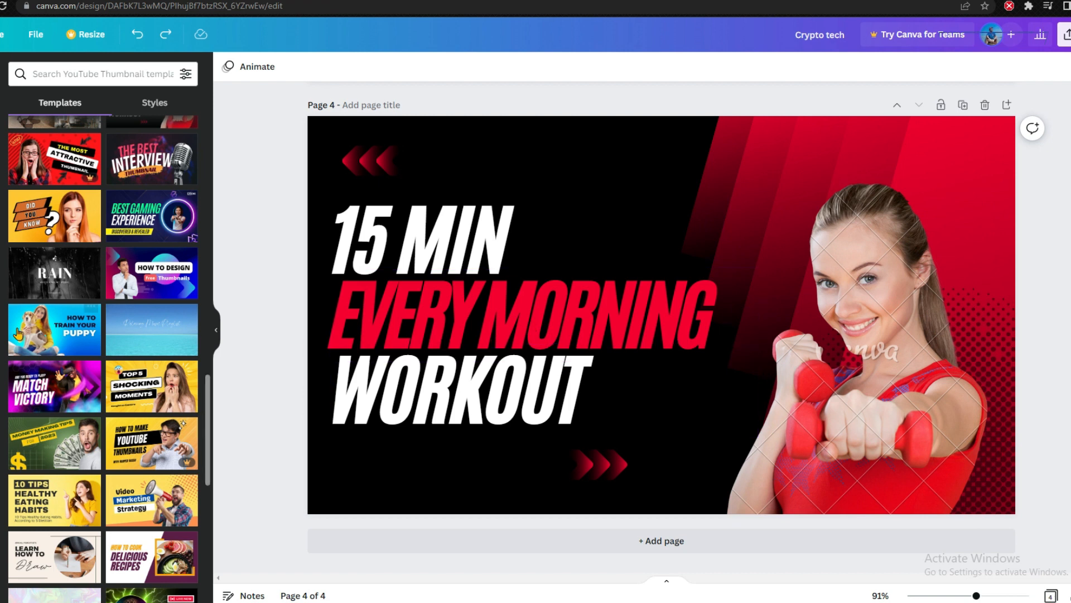
# - Delete the photo of the woman with dumbbells from page 4 of the thumbnail design
pyautogui.scroll(3, 150, 335)
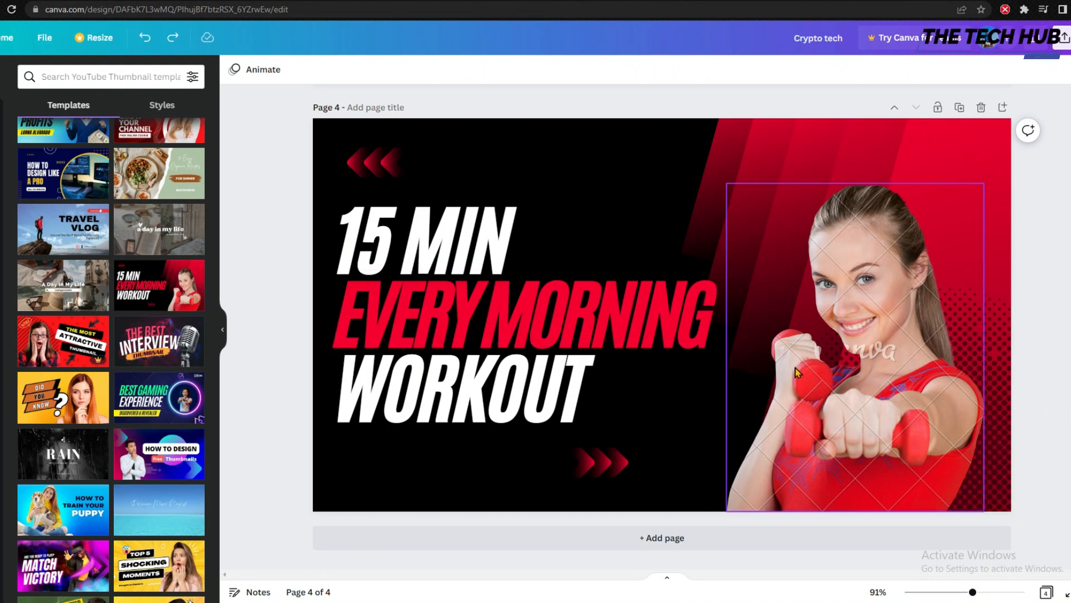
pyautogui.click(866, 382)
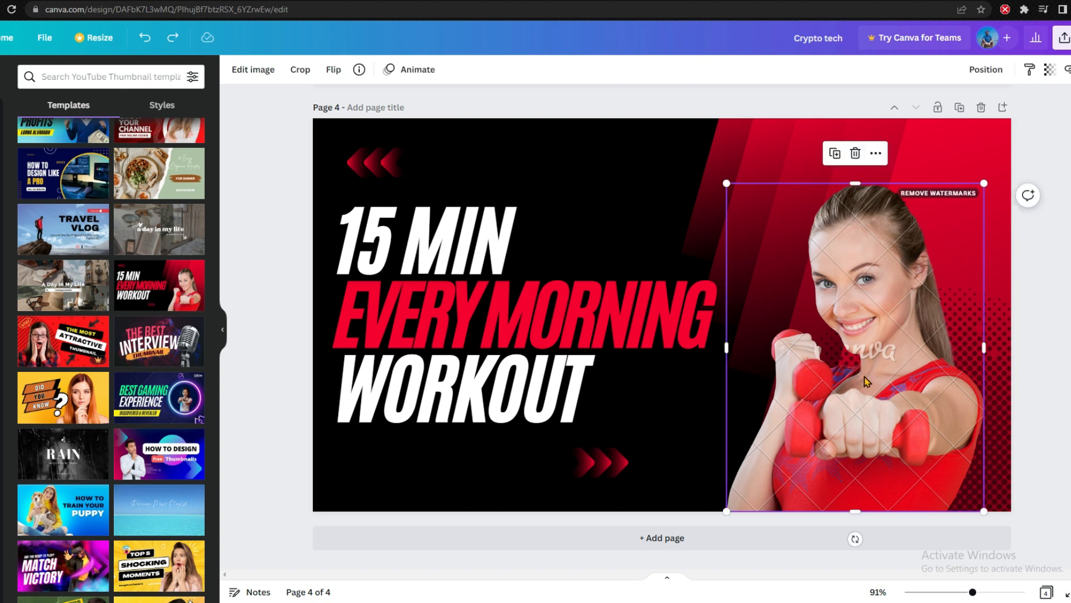
pyautogui.press('Delete')
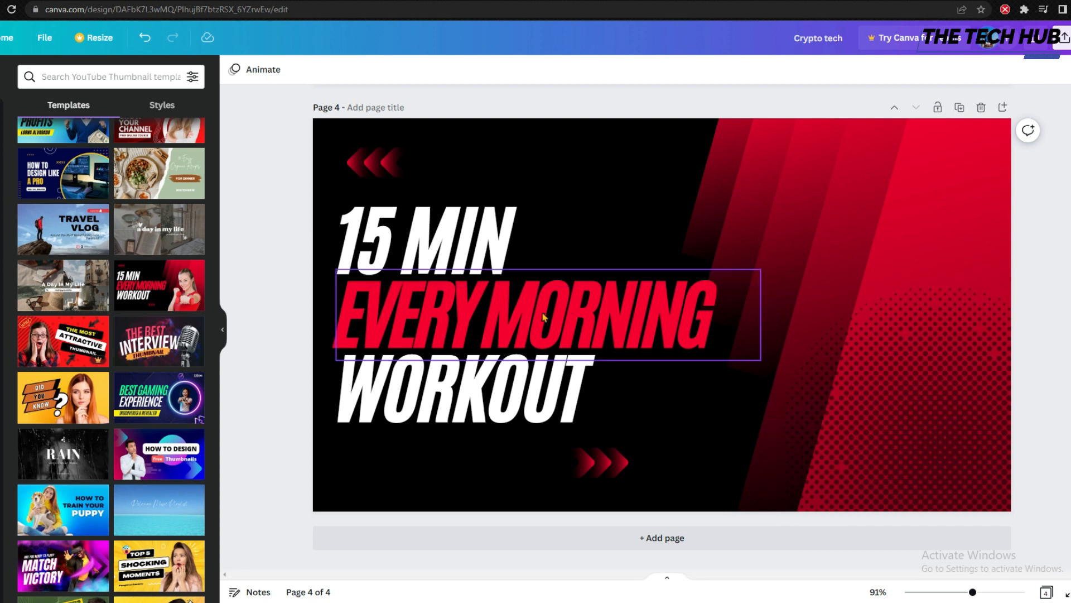
# - Select the three-line workout headline, shrink it to font size about 46.9, and place it lower on the black area
pyautogui.moveTo(487, 185); pyautogui.dragTo(469, 369)
pyautogui.moveTo(337, 195); pyautogui.dragTo(569, 327)
pyautogui.moveTo(627, 378); pyautogui.dragTo(489, 357)
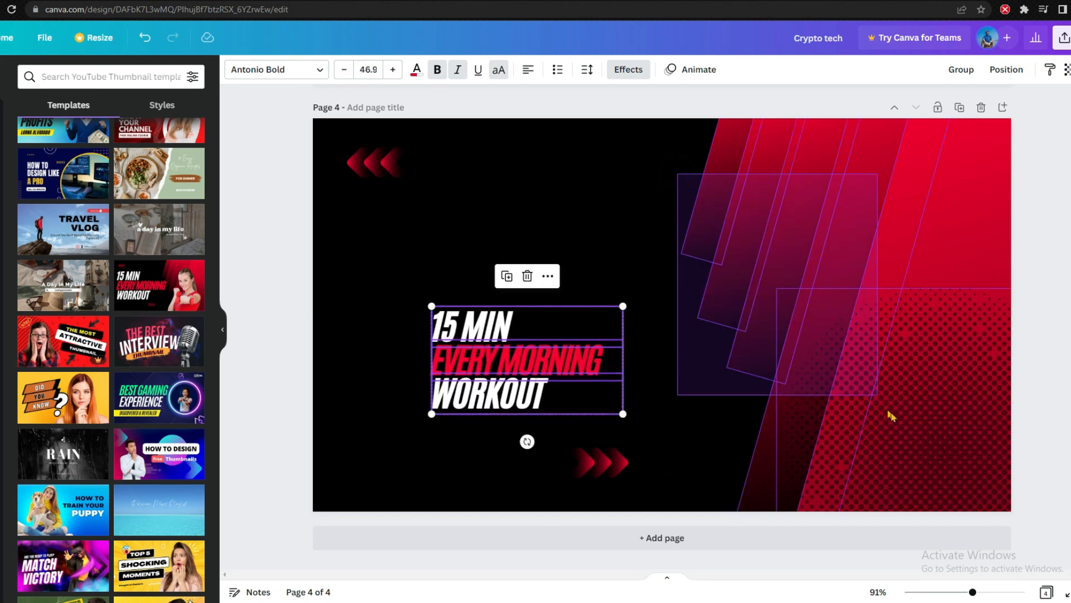
# - Select the red diagonal stripes and halftone shapes together, enlarge them to about 919 wide, and shift them to cover more of the black background
pyautogui.click(845, 393)
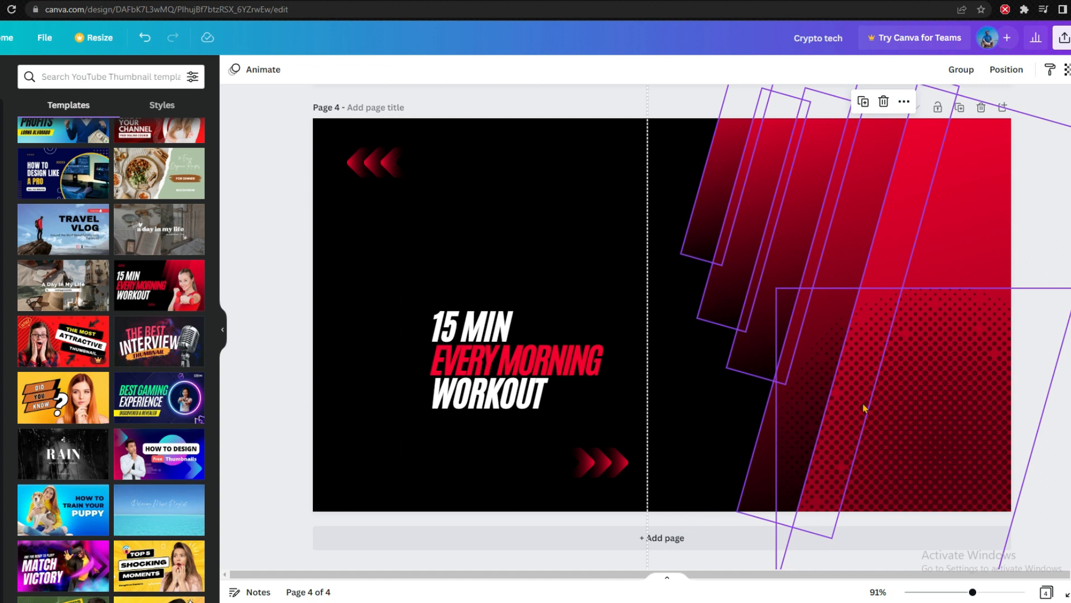
pyautogui.moveTo(825, 396); pyautogui.dragTo(882, 377)
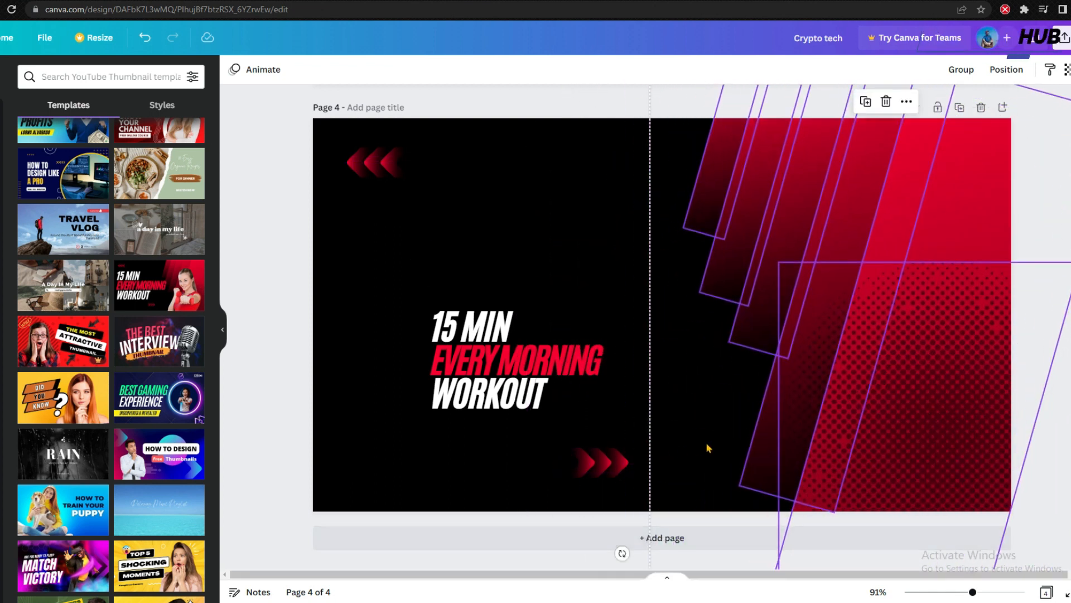
pyautogui.keyDown('ctrl'); pyautogui.scroll(-3, 773, 444); pyautogui.keyUp('ctrl')
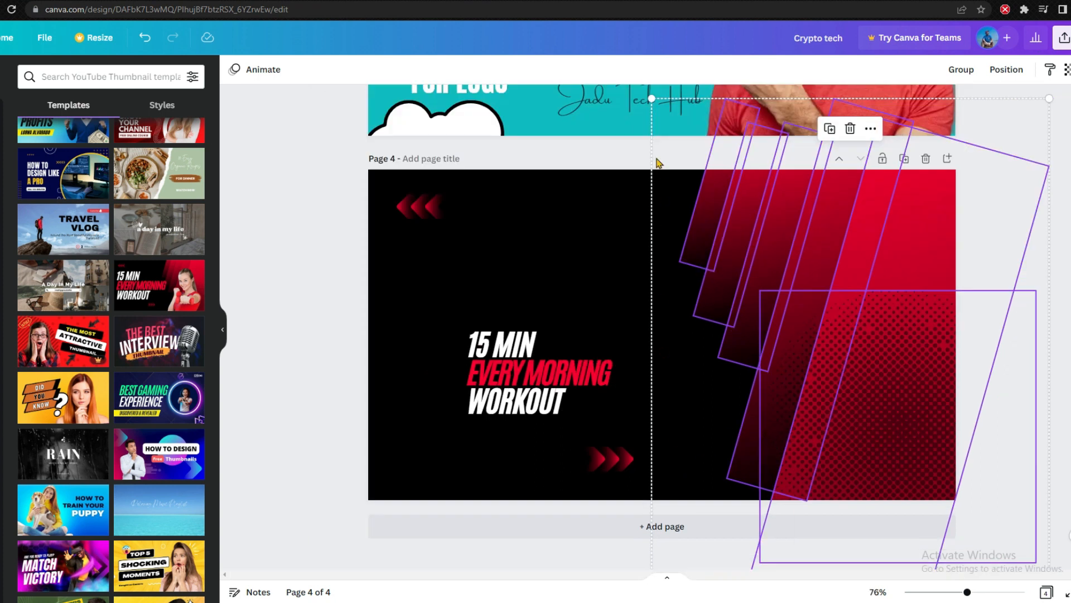
pyautogui.moveTo(621, 77); pyautogui.dragTo(599, 68)
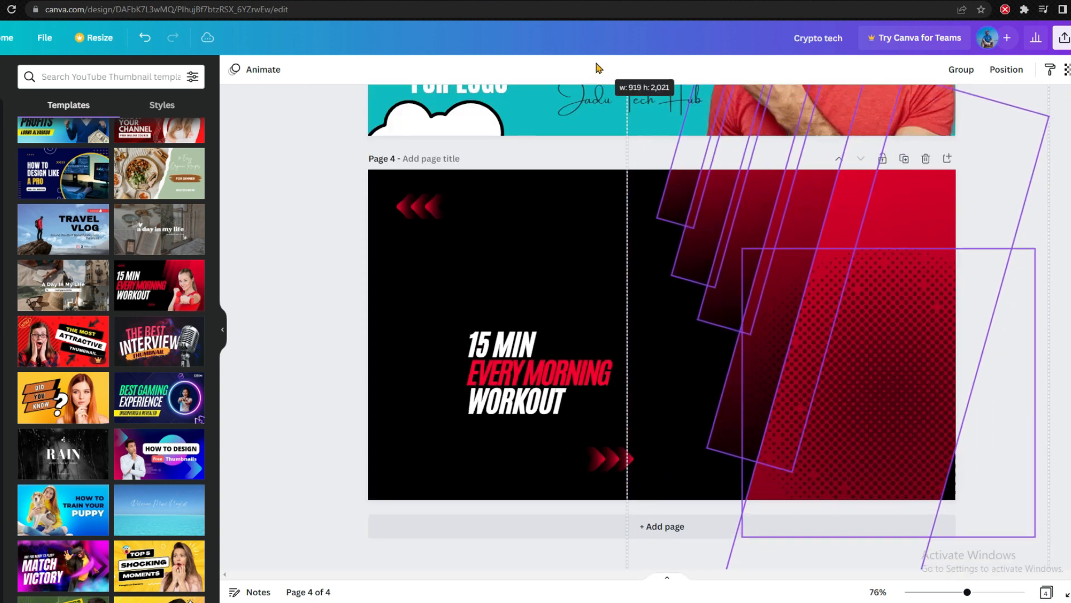
pyautogui.moveTo(818, 322); pyautogui.dragTo(808, 380)
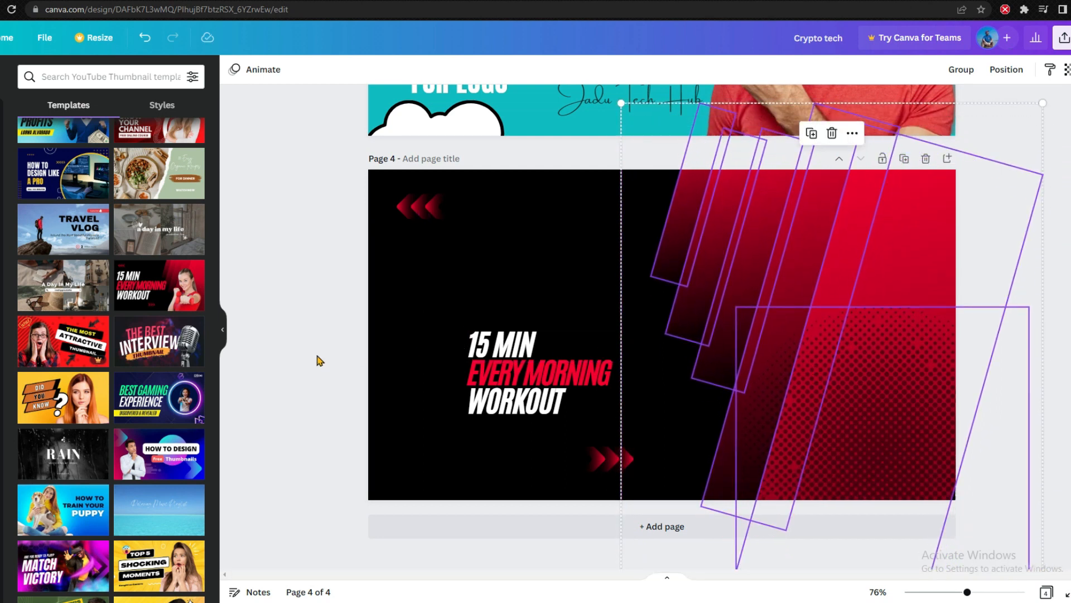
pyautogui.click(315, 357)
pyautogui.scroll(3, 795, 399)
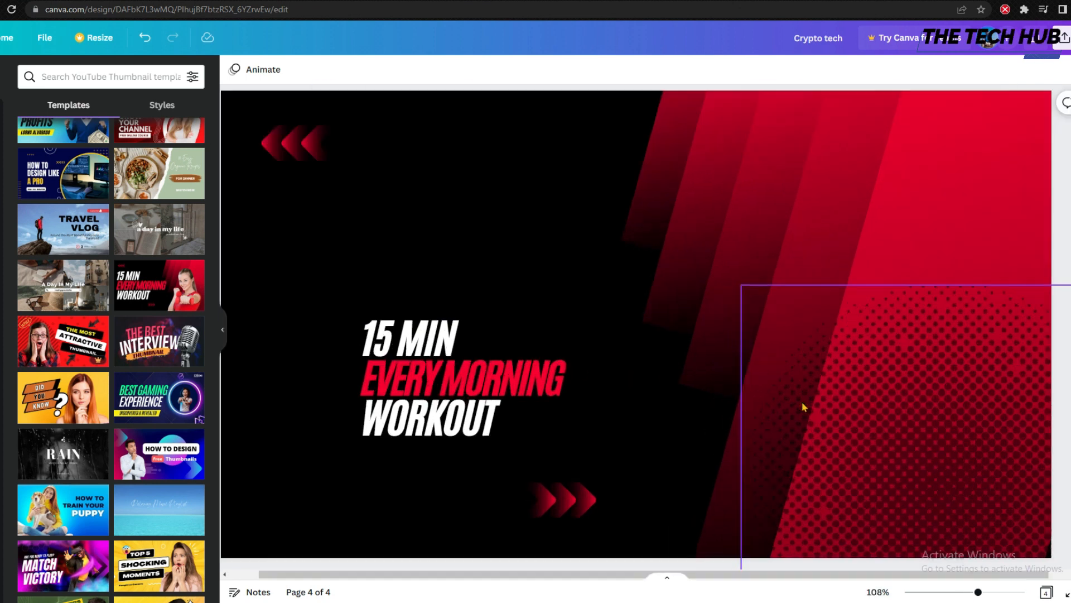
pyautogui.scroll(-2, 794, 403)
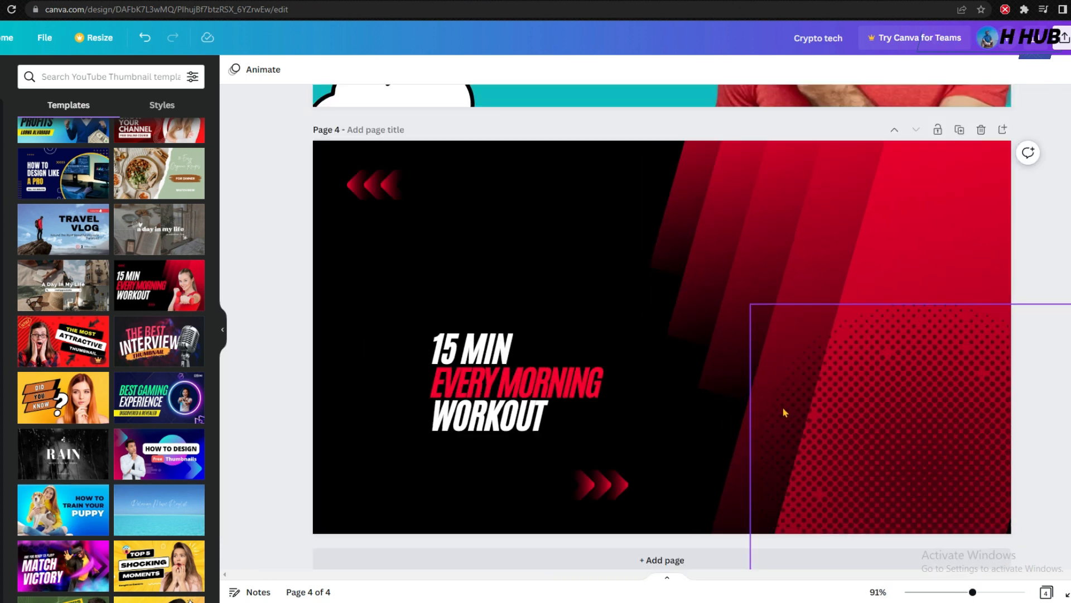
pyautogui.scroll(2, 784, 412)
pyautogui.scroll(-1, 809, 409)
pyautogui.scroll(1, 809, 409)
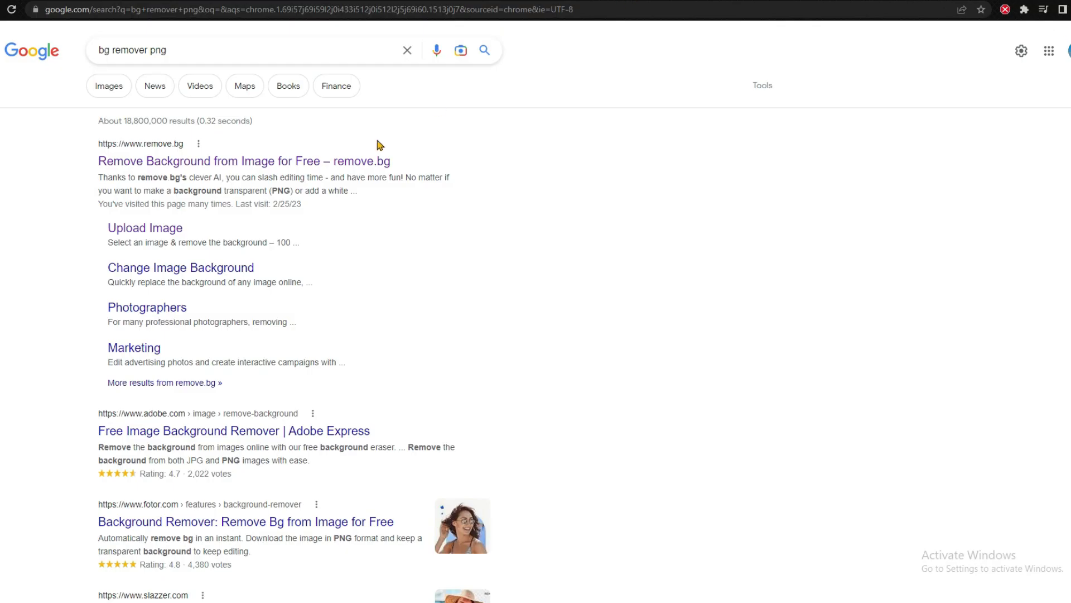
# - Open the remove.bg website from the search results, and switch to the Lipighor Bengali font page
pyautogui.click(295, 162)
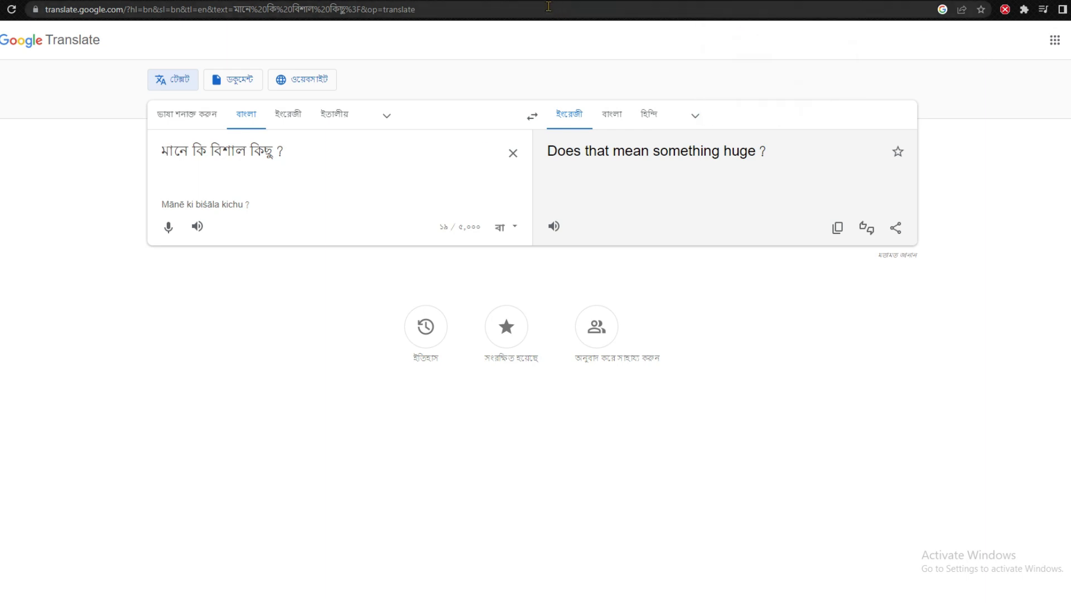
pyautogui.click(509, 1)
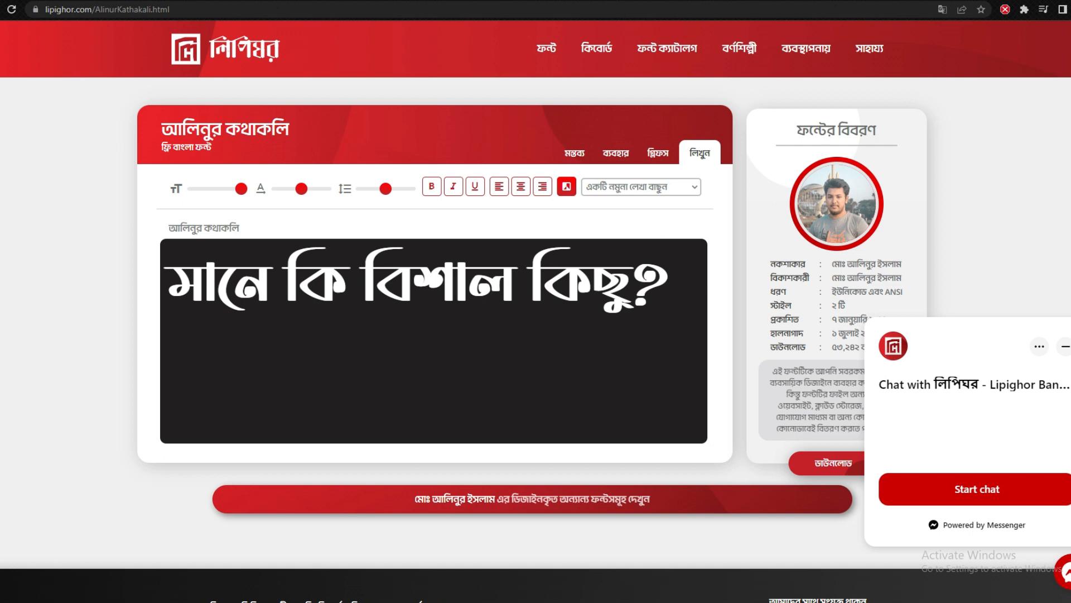
# - Capture the screen area around the white text "মানে কি বিশাল কিছু?" at about 855x151 px and copy the capture
pyautogui.press('super')
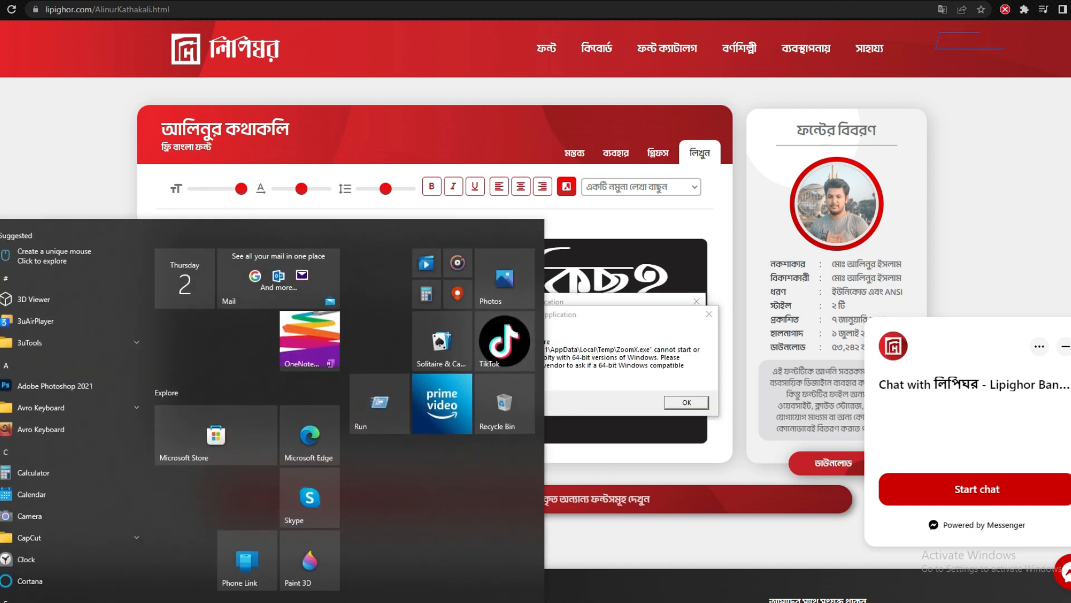
pyautogui.write('l')
pyautogui.click(99, 301)
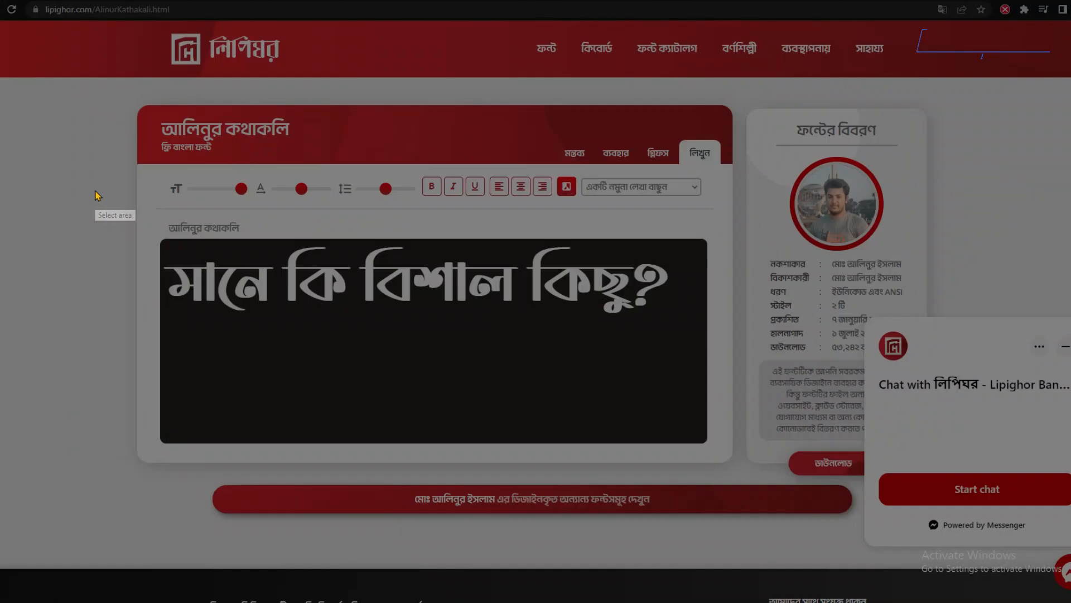
pyautogui.moveTo(164, 240); pyautogui.dragTo(675, 332)
pyautogui.moveTo(166, 291); pyautogui.dragTo(162, 289)
pyautogui.moveTo(418, 238); pyautogui.dragTo(418, 241)
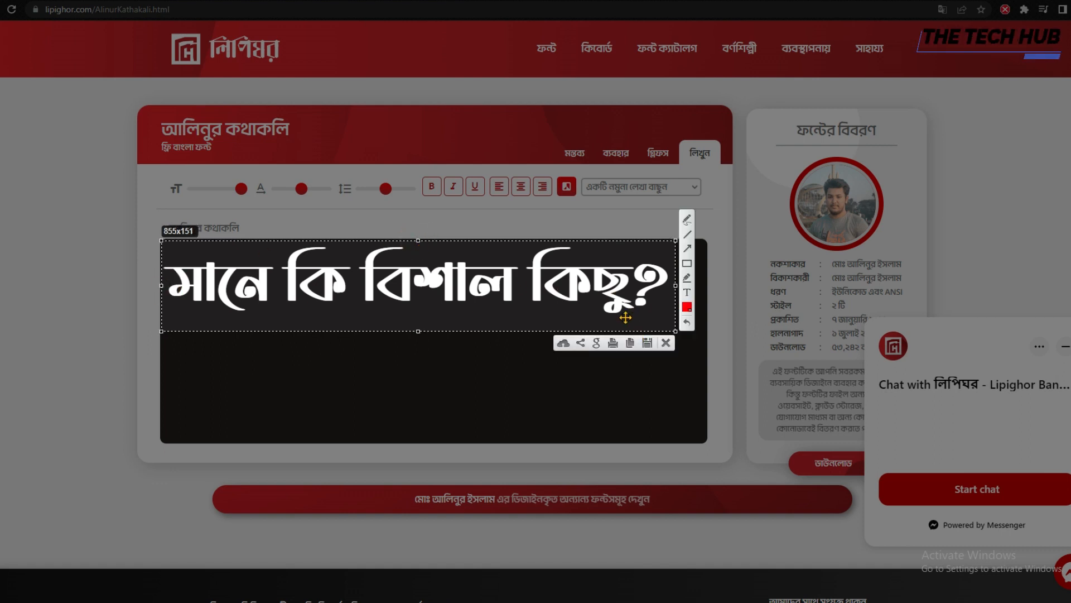
pyautogui.hotkey('ctrl', 'c')
# - Remove the background of the captured Bengali text in remove.bg and copy the resulting image
pyautogui.click(664, 2)
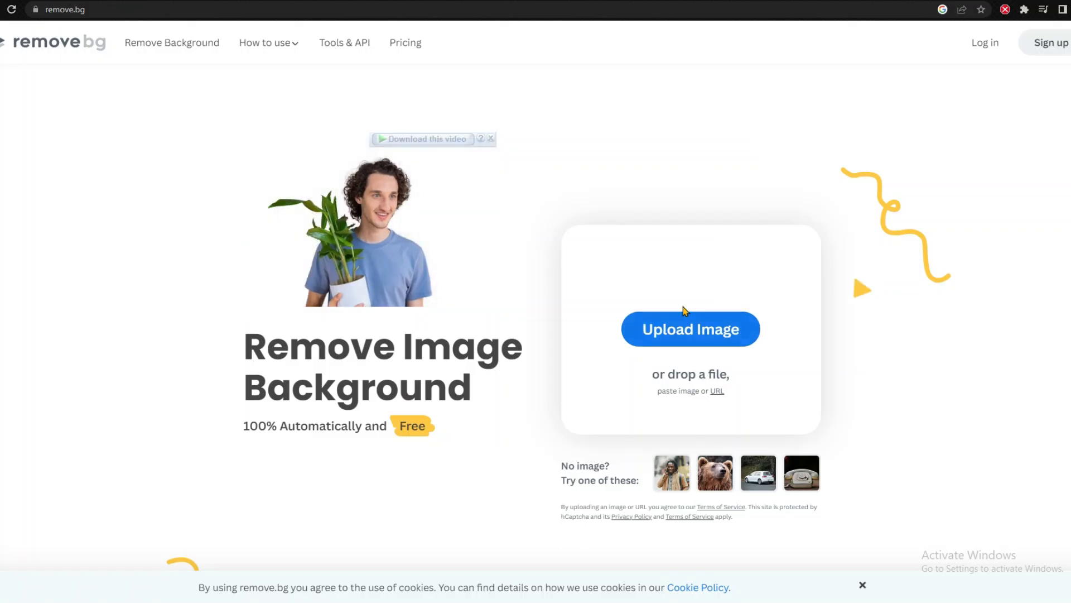
pyautogui.hotkey('ctrl', 'v')
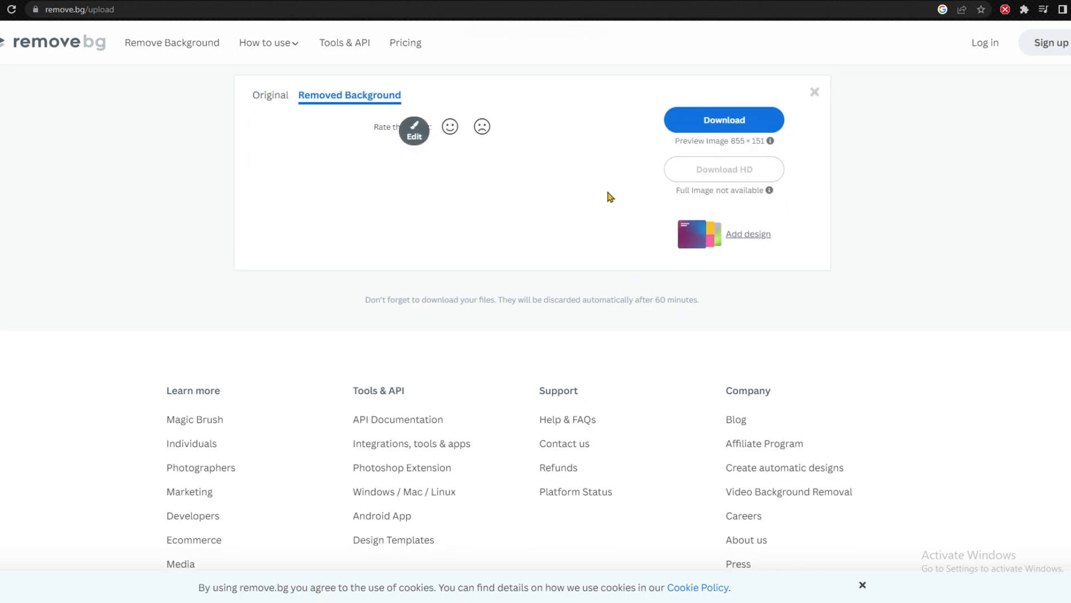
pyautogui.rightClick(478, 142)
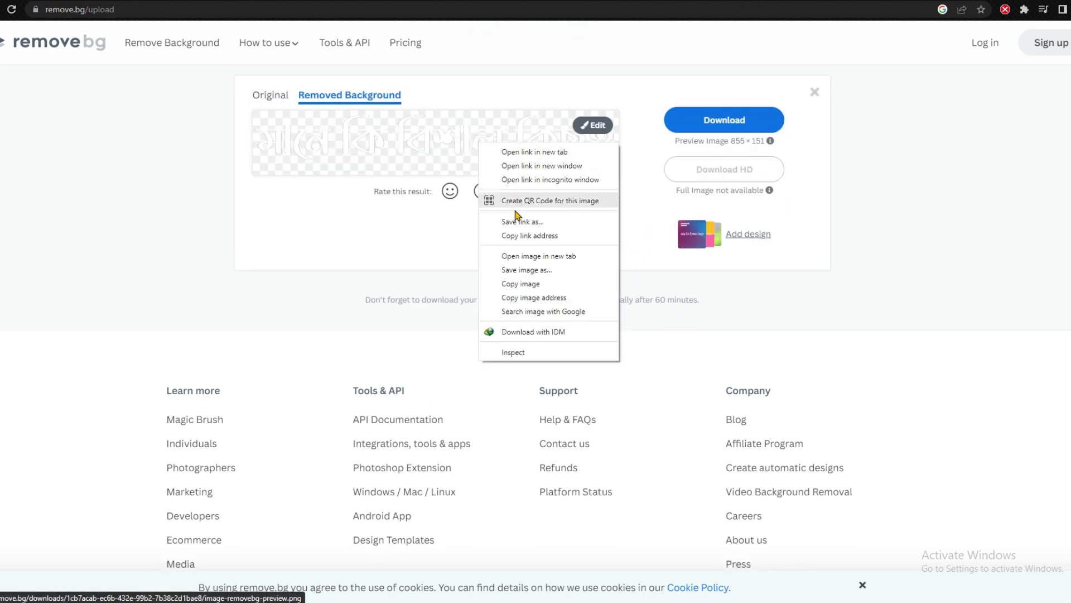
pyautogui.click(530, 285)
# - Paste the transparent Bengali text into page 4 of the Canva design and place it above the workout headline
pyautogui.click(566, 0)
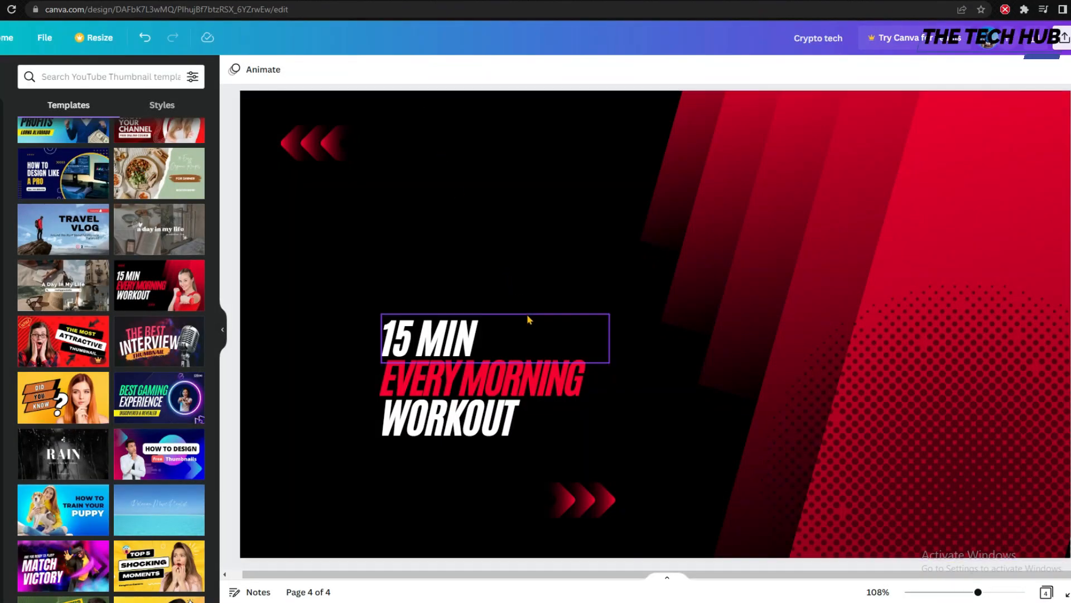
pyautogui.hotkey('ctrl', 'v')
pyautogui.moveTo(690, 324); pyautogui.dragTo(575, 255)
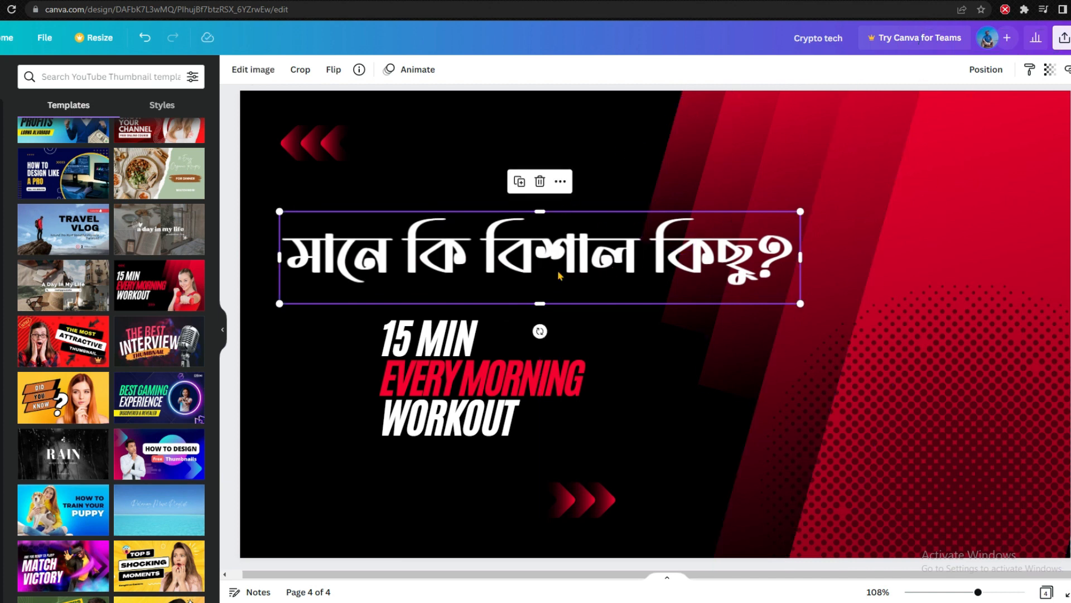
# - Switch the Lipighor text preview to black text on a white background
pyautogui.hotkey('ctrl', 'Tab')
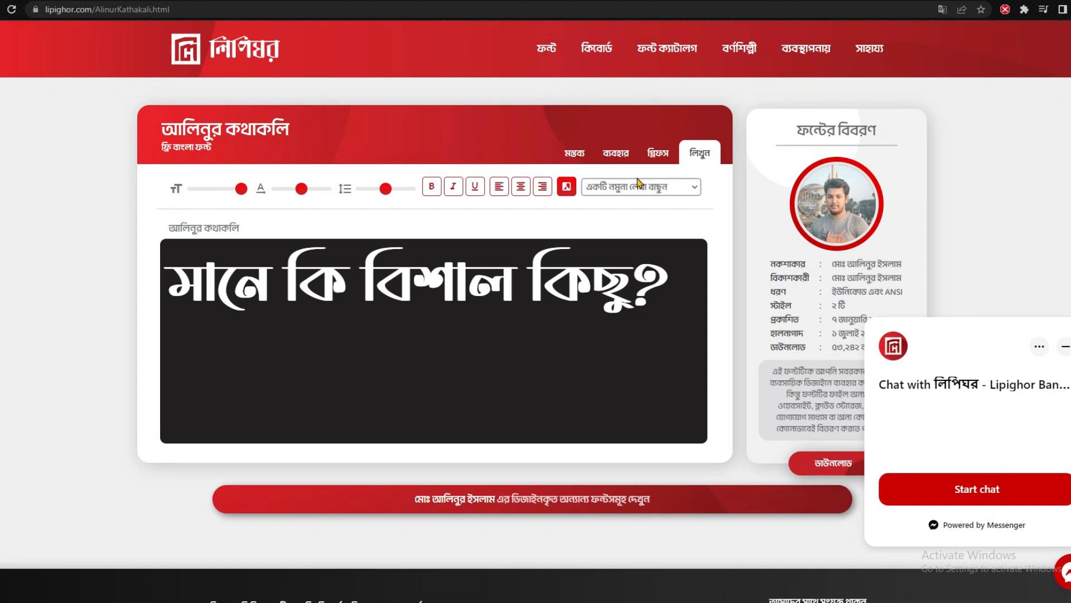
pyautogui.click(566, 188)
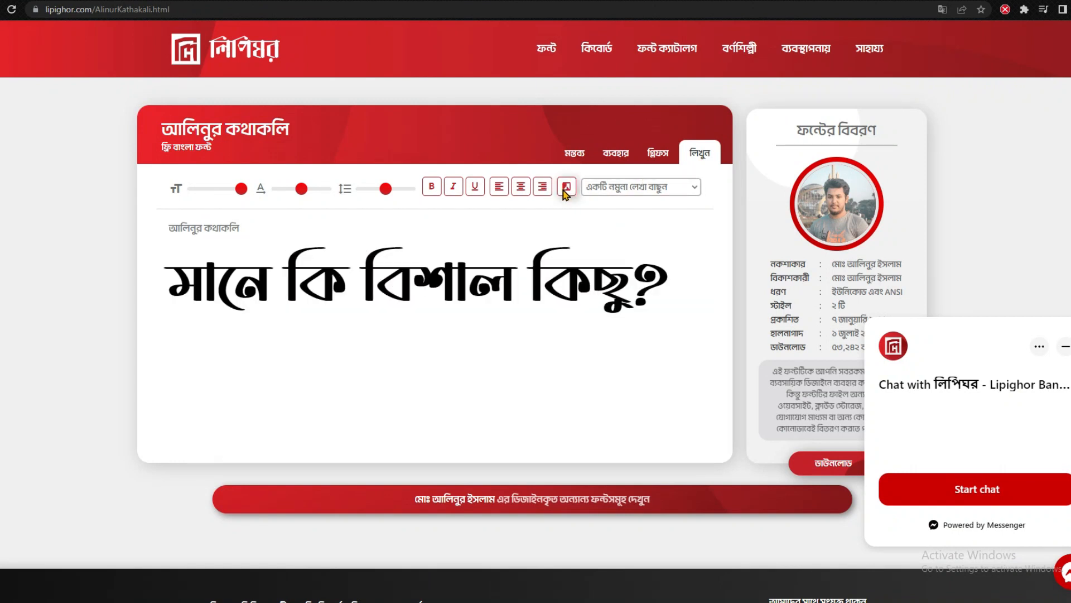
# - Copy the photo of the surprised man in glasses pointing sideways from the Google Images results for "wow png"
pyautogui.hotkey('ctrl', 'Tab')
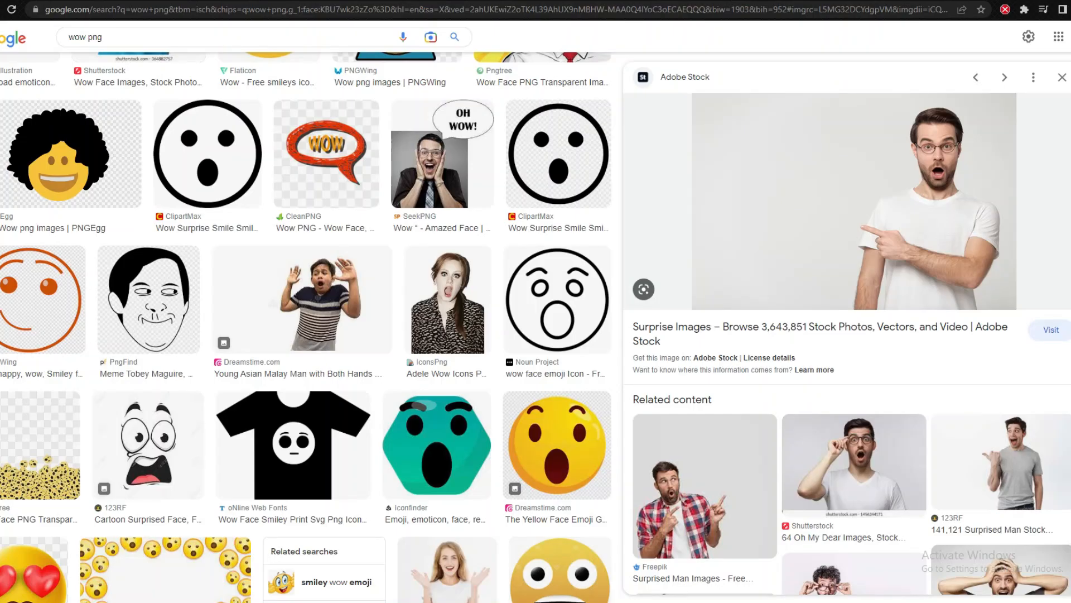
pyautogui.rightClick(912, 244)
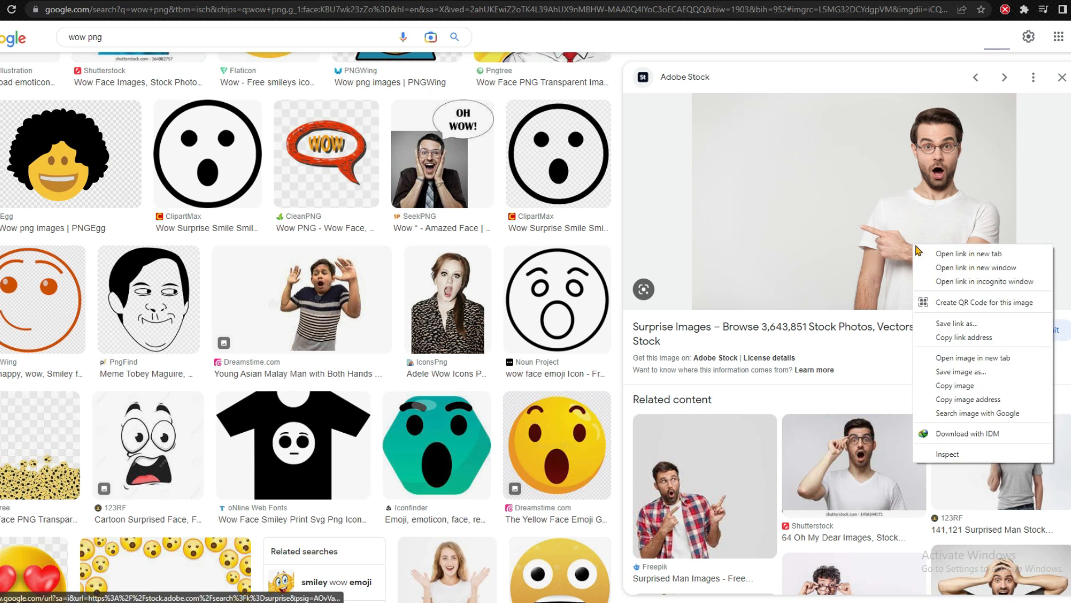
pyautogui.click(947, 371)
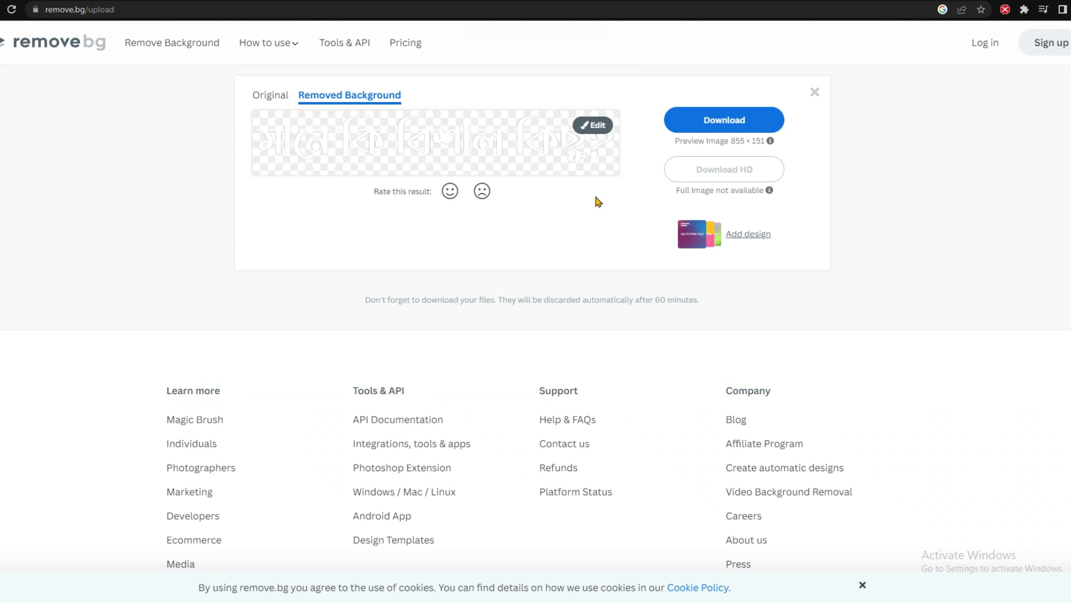
# - Remove the background of the surprised man's photo in remove.bg and copy the cutout
pyautogui.hotkey('ctrl', 'v')
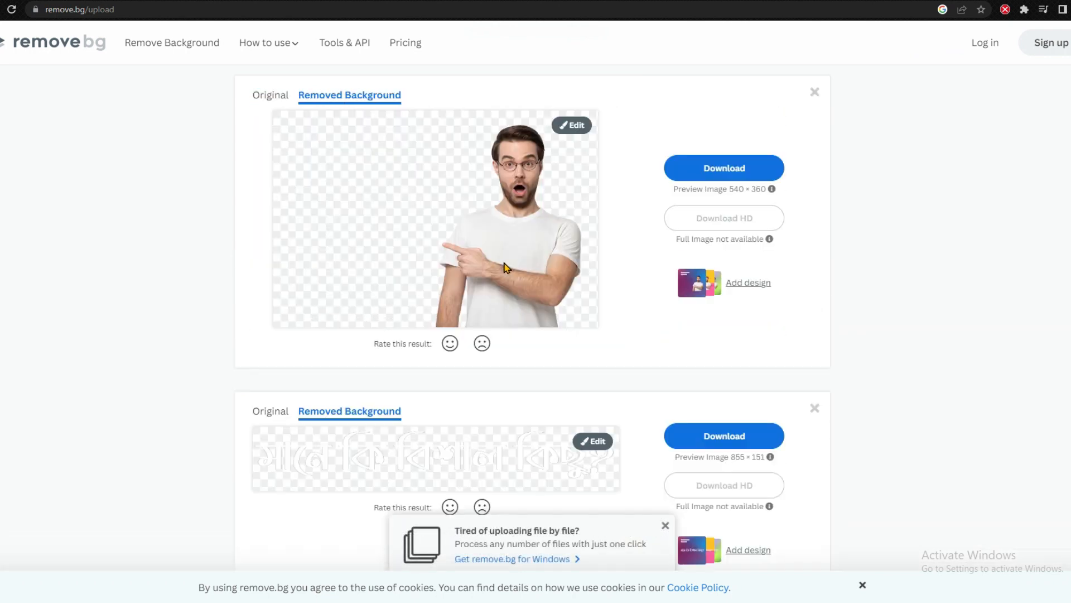
pyautogui.rightClick(501, 238)
pyautogui.click(539, 378)
# - Paste the man's cutout into page 4 of the Canva design and move it down toward the page's lower right
pyautogui.click(491, 1)
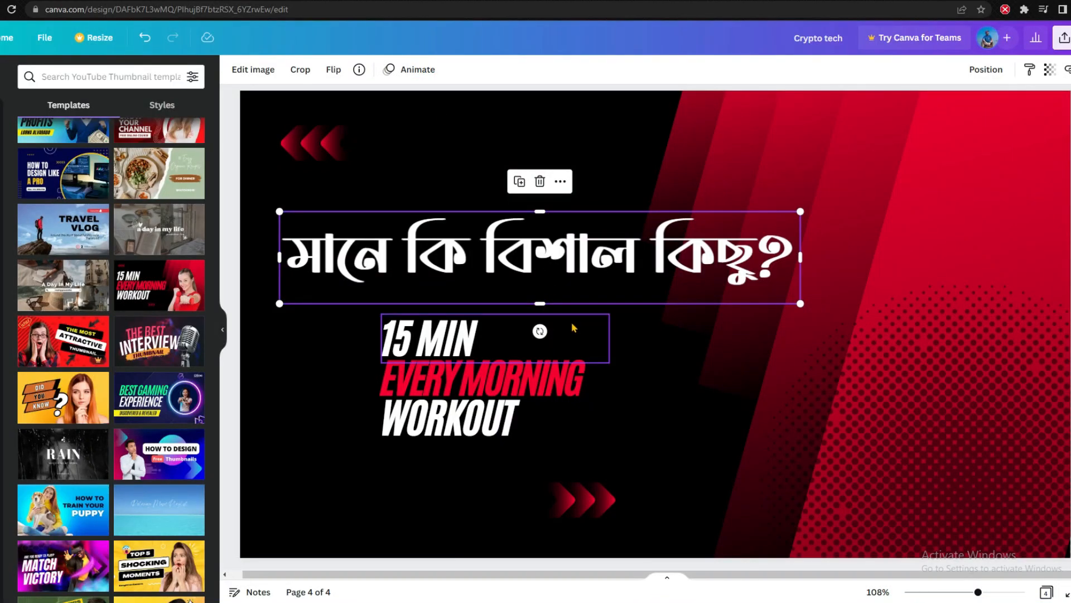
pyautogui.hotkey('ctrl', 'v')
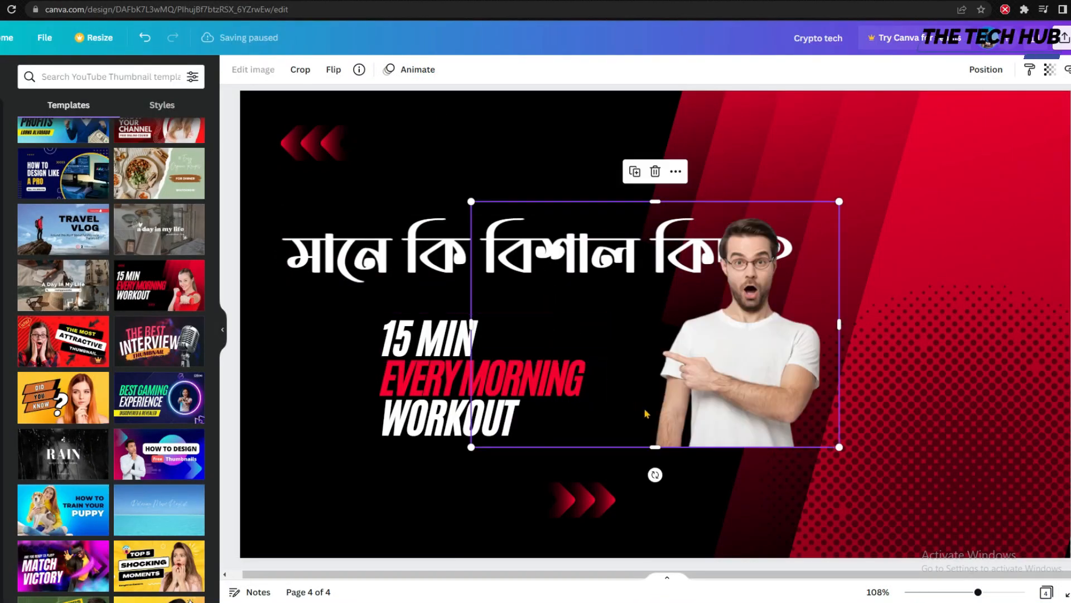
pyautogui.moveTo(737, 382); pyautogui.dragTo(770, 438)
pyautogui.moveTo(530, 308); pyautogui.dragTo(529, 308)
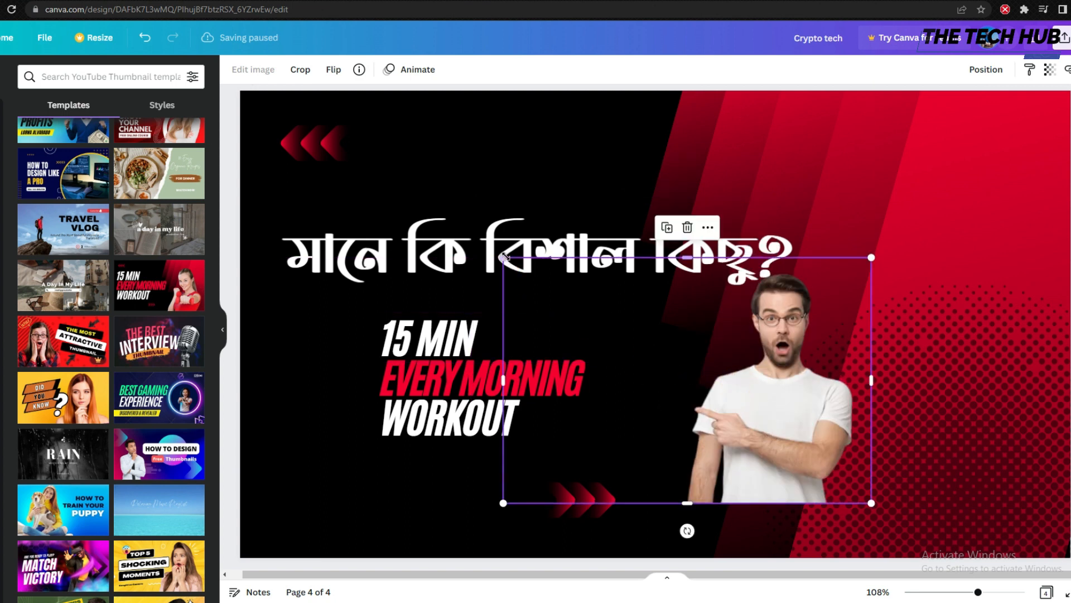
# - Crop the empty area beside the man's pointing hand, enlarge the cutout, and move it left over the headline
pyautogui.moveTo(606, 387); pyautogui.dragTo(669, 410)
pyautogui.moveTo(672, 257); pyautogui.dragTo(523, 141)
pyautogui.moveTo(639, 407); pyautogui.dragTo(436, 434)
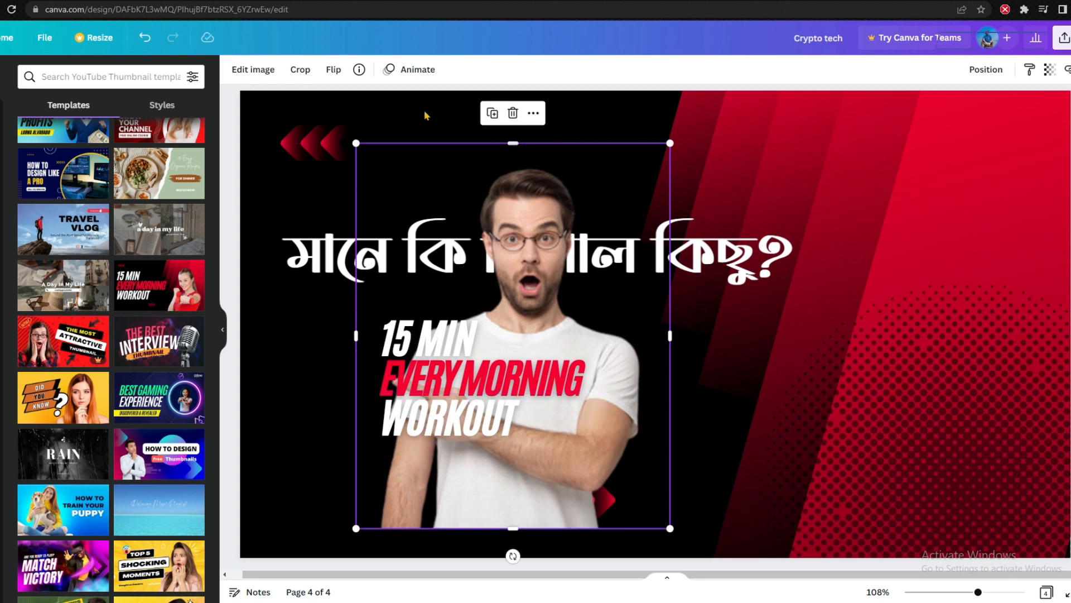
# - Flip the man's cutout horizontally, then scale it down slightly and place it in the page's lower-left corner
pyautogui.click(333, 69)
pyautogui.click(357, 103)
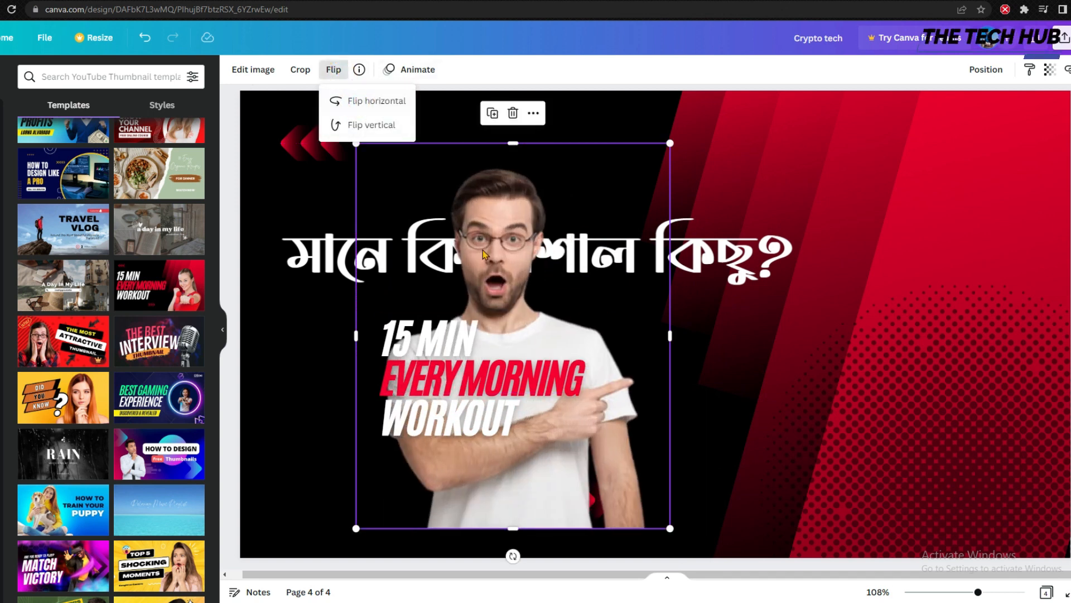
pyautogui.click(627, 472)
pyautogui.moveTo(627, 473); pyautogui.dragTo(499, 503)
pyautogui.moveTo(239, 195); pyautogui.dragTo(255, 221)
pyautogui.moveTo(415, 458); pyautogui.dragTo(409, 455)
# - Adjust the man's cutout to brightness 12, contrast 24 and saturation 24
pyautogui.click(256, 74)
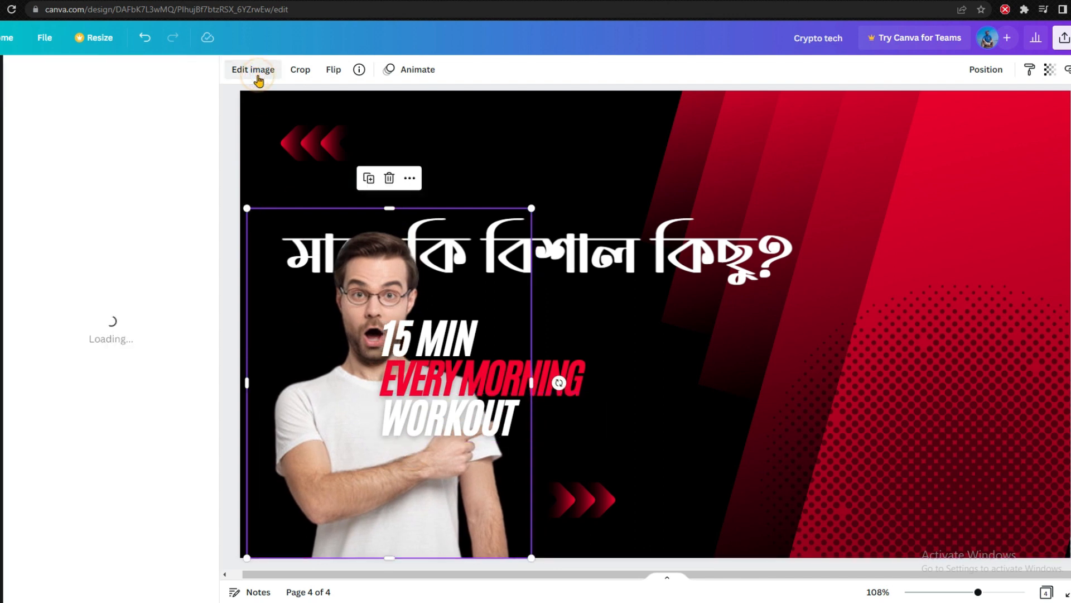
pyautogui.click(111, 354)
pyautogui.moveTo(123, 358); pyautogui.dragTo(134, 431)
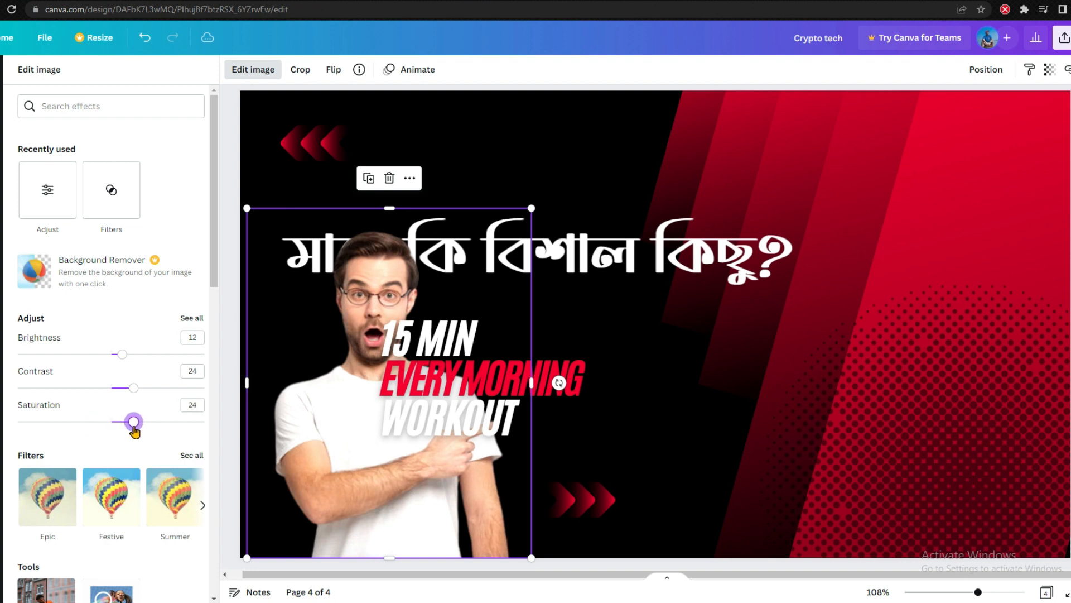
# - Fine-tune the man's cutout to saturation 20, warmth -18, clarity 25, vibrance 15 and highlights 1
pyautogui.scroll(-1, 157, 357)
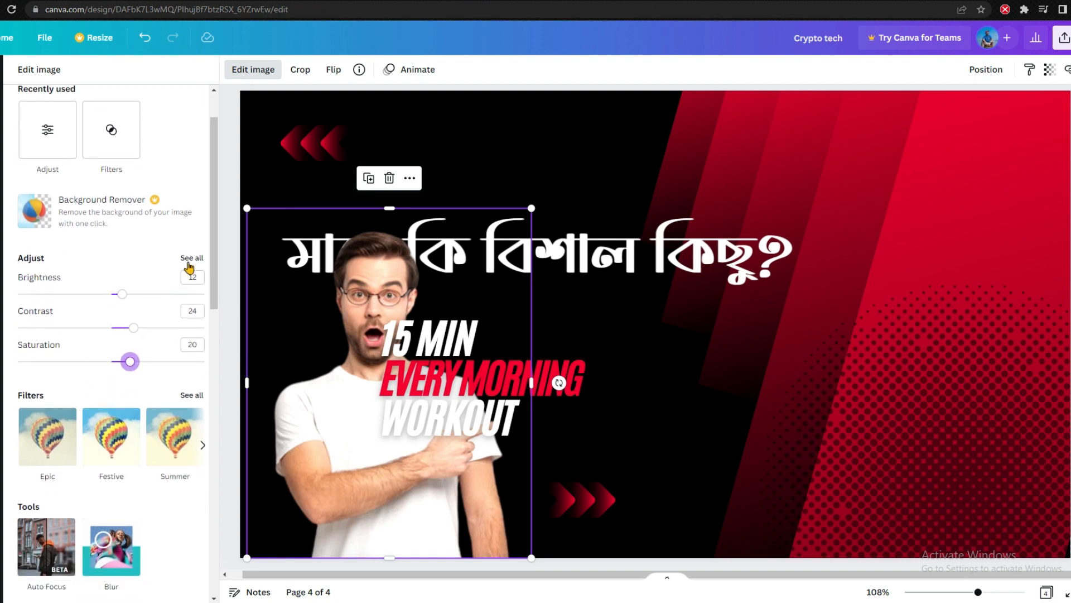
pyautogui.click(188, 261)
pyautogui.moveTo(112, 299)
pyautogui.mouseDown()
pyautogui.moveTo(80, 295)
pyautogui.moveTo(139, 299)
pyautogui.moveTo(118, 302)
pyautogui.mouseUp()
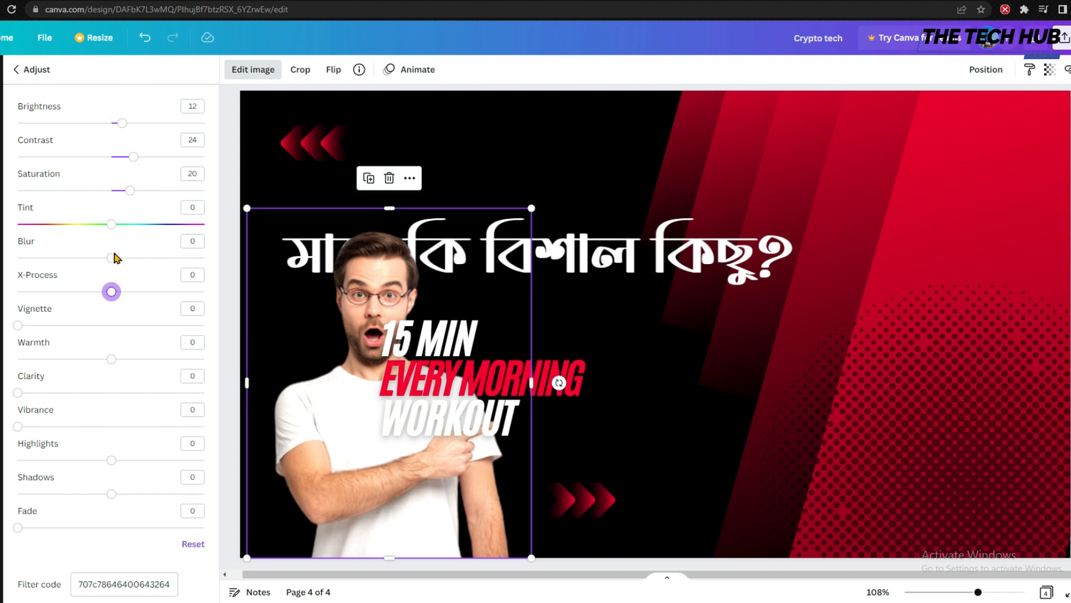
pyautogui.moveTo(20, 325)
pyautogui.mouseDown()
pyautogui.moveTo(95, 330)
pyautogui.moveTo(3, 336)
pyautogui.mouseUp()
pyautogui.moveTo(98, 364)
pyautogui.mouseDown()
pyautogui.moveTo(80, 361)
pyautogui.moveTo(111, 362)
pyautogui.moveTo(95, 363)
pyautogui.mouseUp()
pyautogui.moveTo(22, 396); pyautogui.dragTo(65, 394)
pyautogui.moveTo(18, 427); pyautogui.dragTo(49, 427)
pyautogui.moveTo(174, 428); pyautogui.dragTo(46, 427)
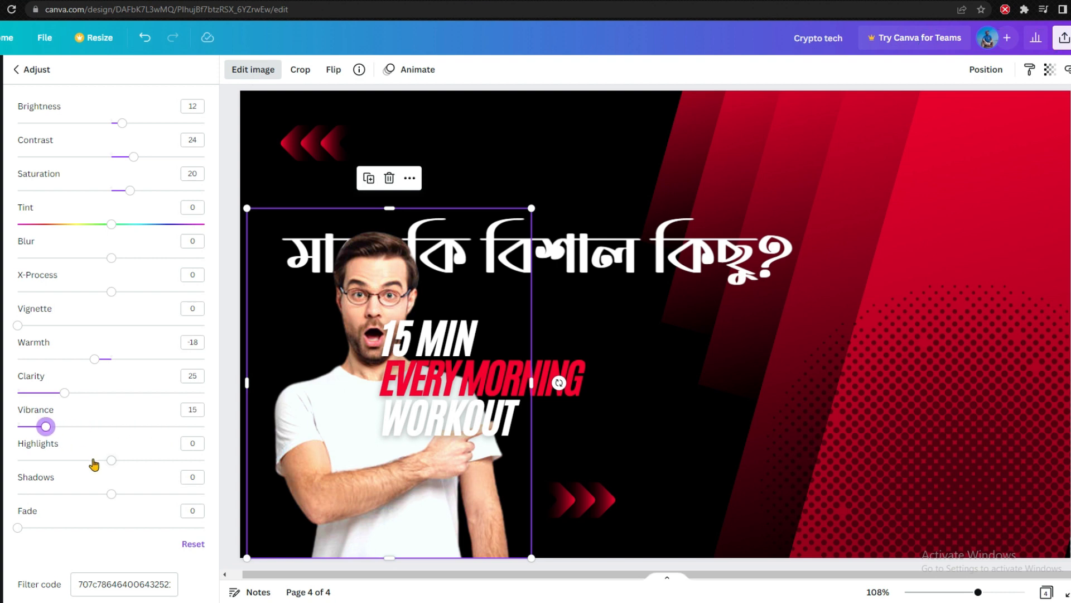
pyautogui.moveTo(114, 467); pyautogui.dragTo(110, 496)
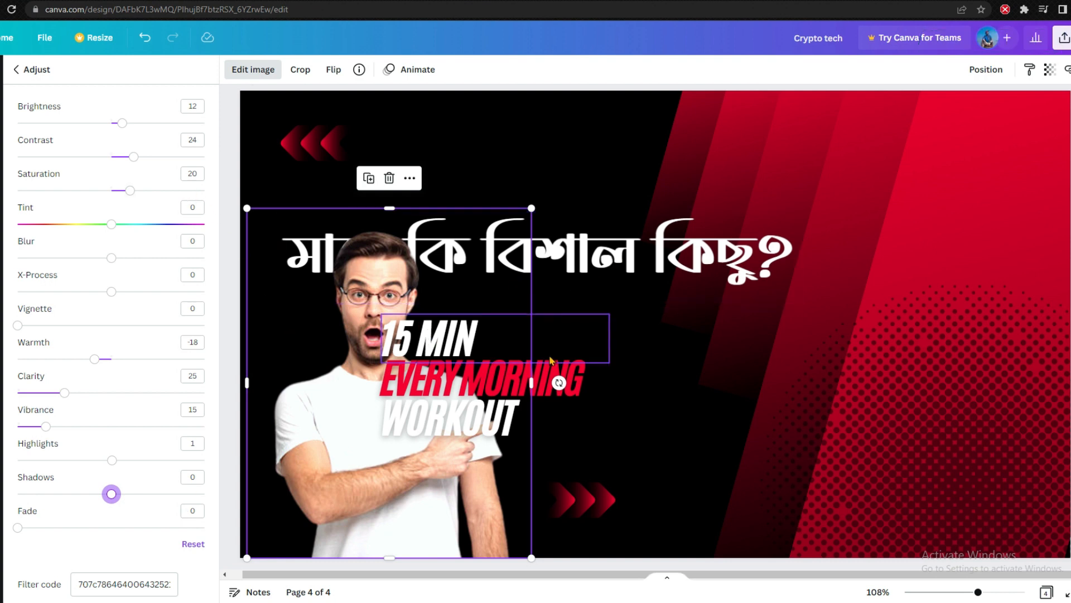
# - Move the Bengali text line away from the man's face to the right half of the page, below its middle
pyautogui.click(625, 273)
pyautogui.moveTo(624, 273); pyautogui.dragTo(834, 332)
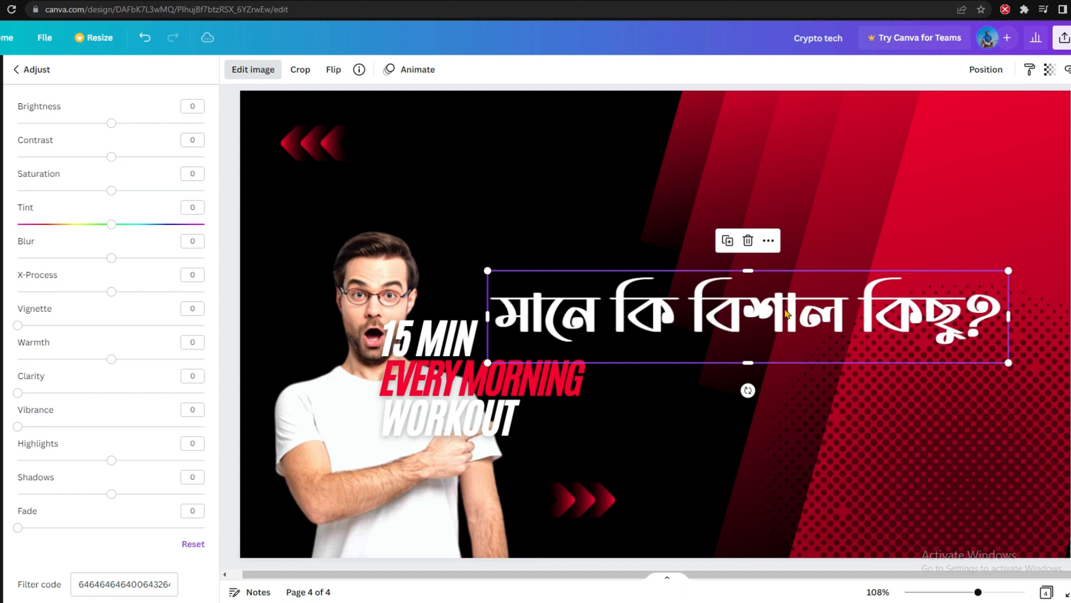
pyautogui.moveTo(781, 307); pyautogui.dragTo(804, 381)
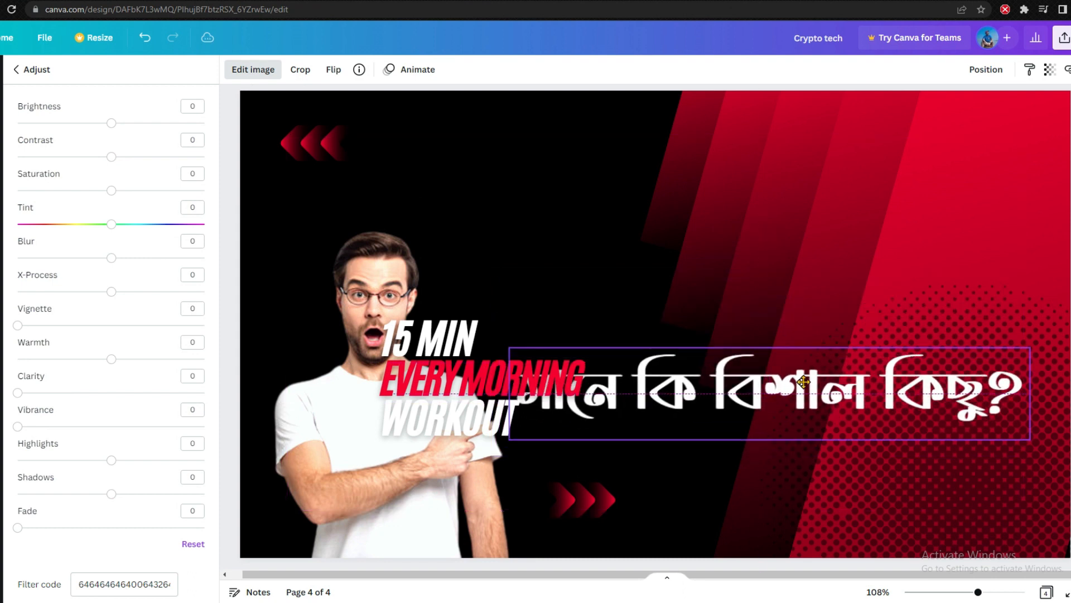
pyautogui.moveTo(540, 364); pyautogui.dragTo(540, 364)
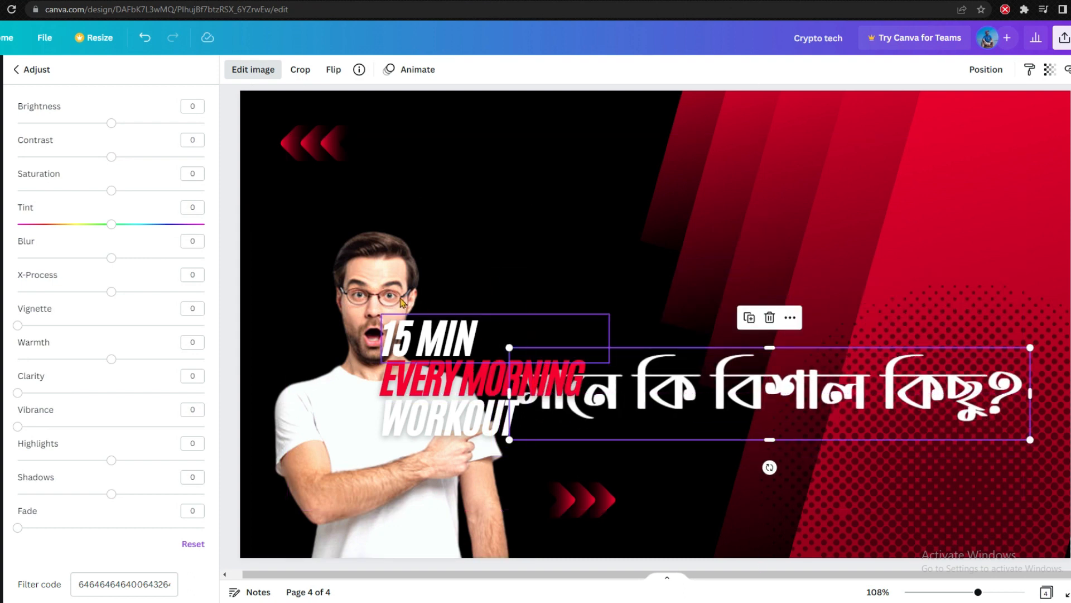
# - Move the three-line English headline above the Bengali text and enlarge the man's cutout so his finger points at the Bengali text
pyautogui.moveTo(303, 278); pyautogui.dragTo(216, 272)
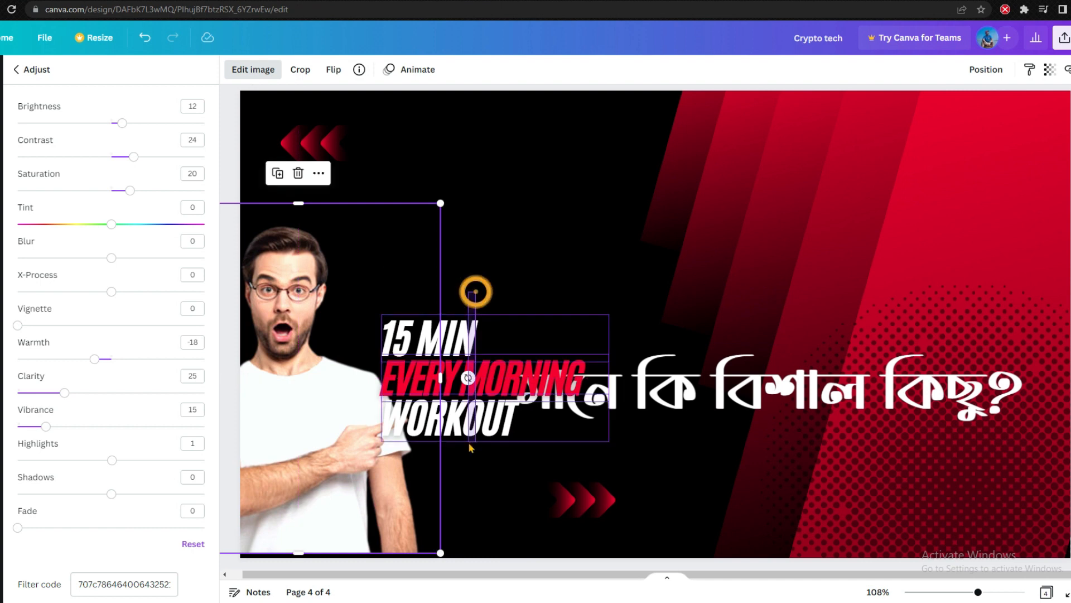
pyautogui.moveTo(498, 364); pyautogui.dragTo(703, 220)
pyautogui.moveTo(321, 405); pyautogui.dragTo(390, 405)
pyautogui.moveTo(511, 206); pyautogui.dragTo(545, 168)
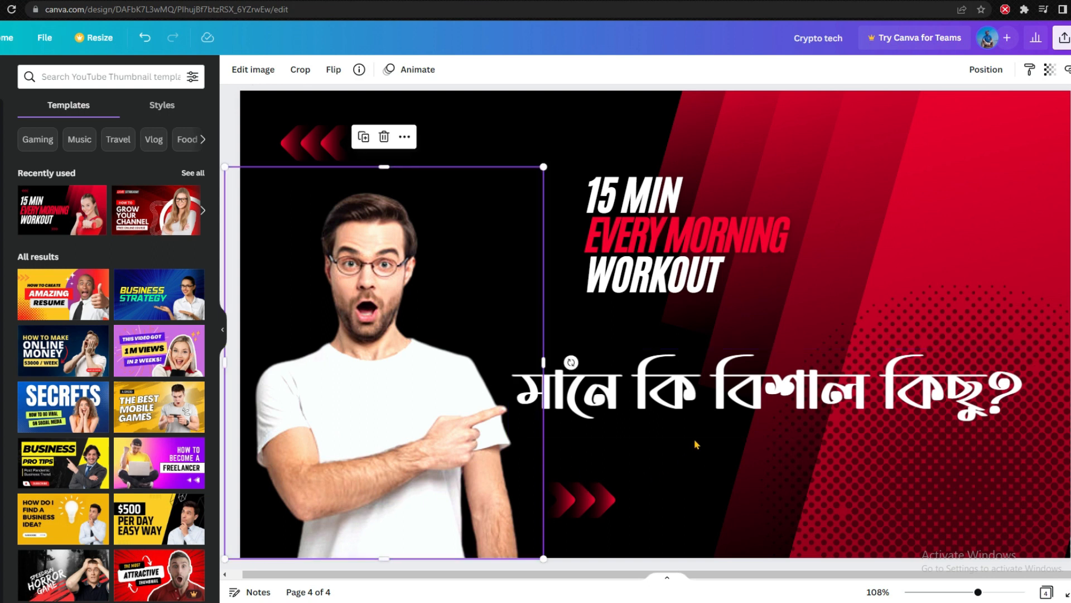
# - Nudge the Bengali text up, place a duplicate just below it, and set the upper copy's blur to 19
pyautogui.moveTo(711, 402); pyautogui.dragTo(707, 380)
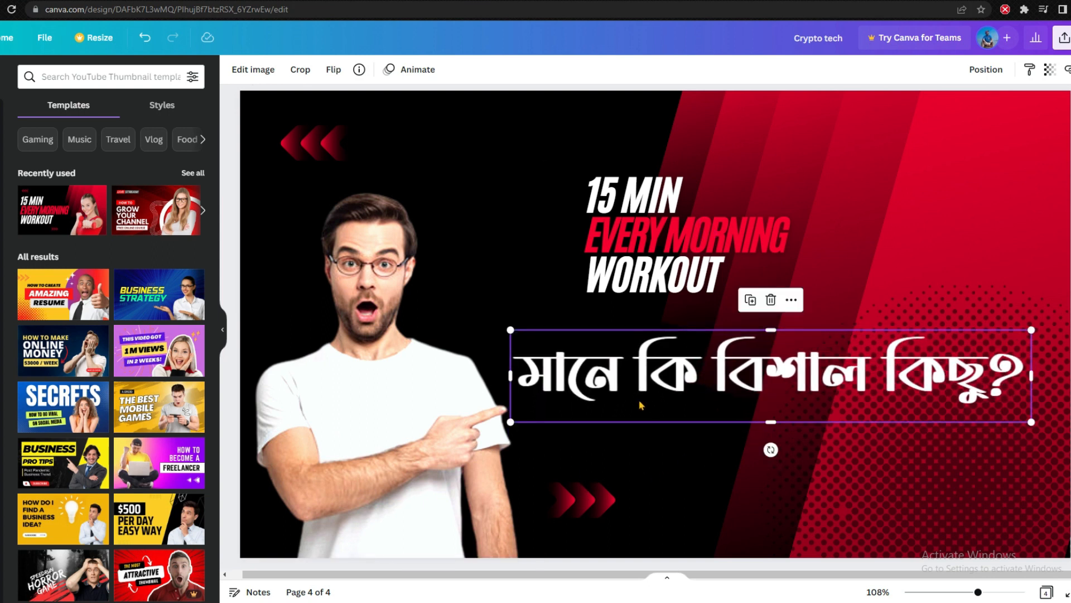
pyautogui.moveTo(638, 400); pyautogui.dragTo(638, 440)
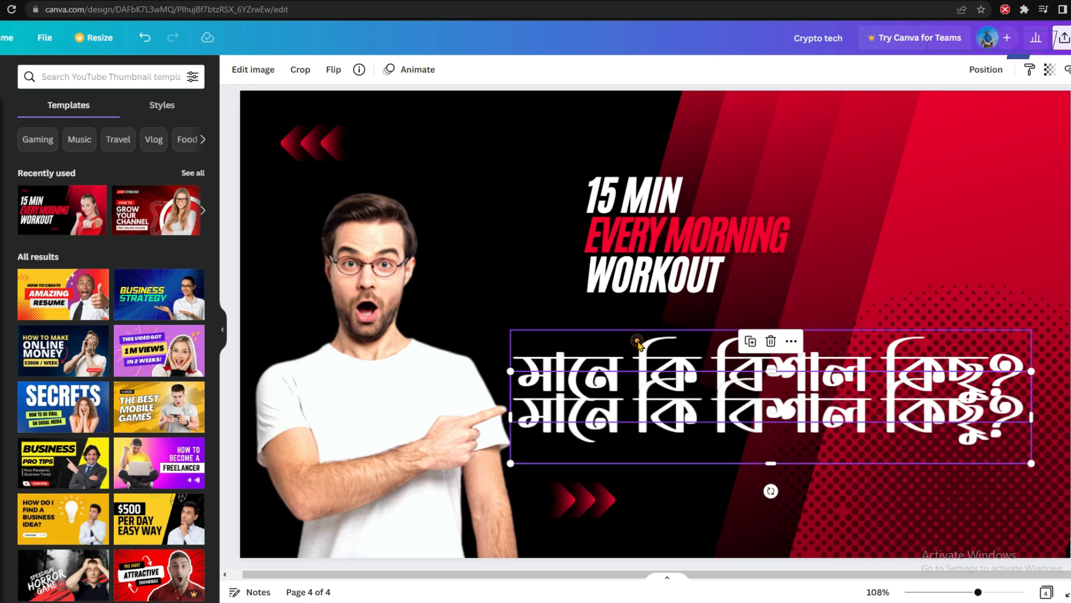
pyautogui.click(636, 340)
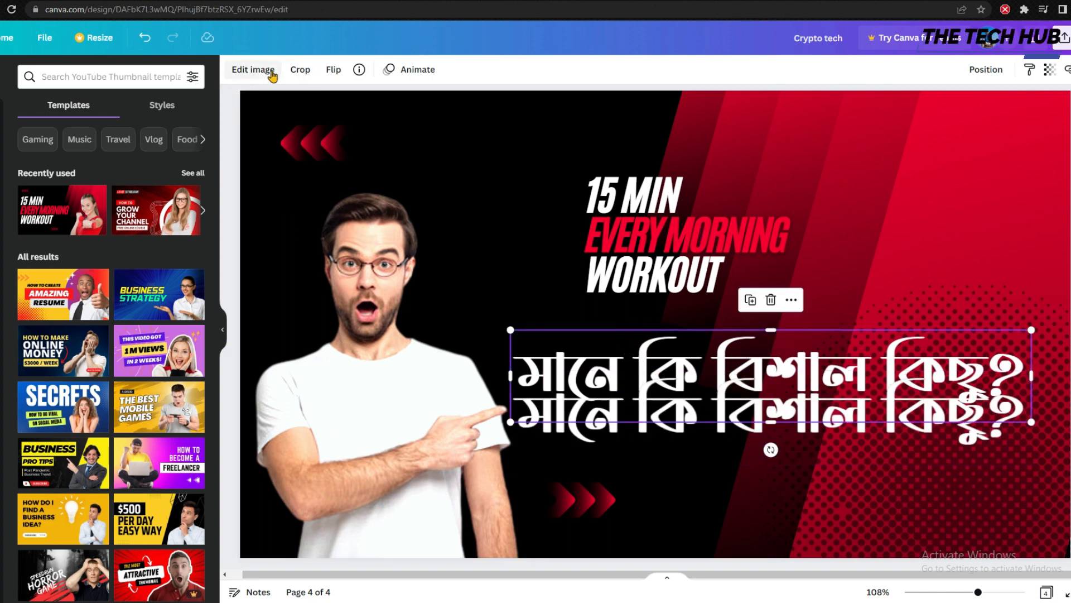
pyautogui.click(253, 70)
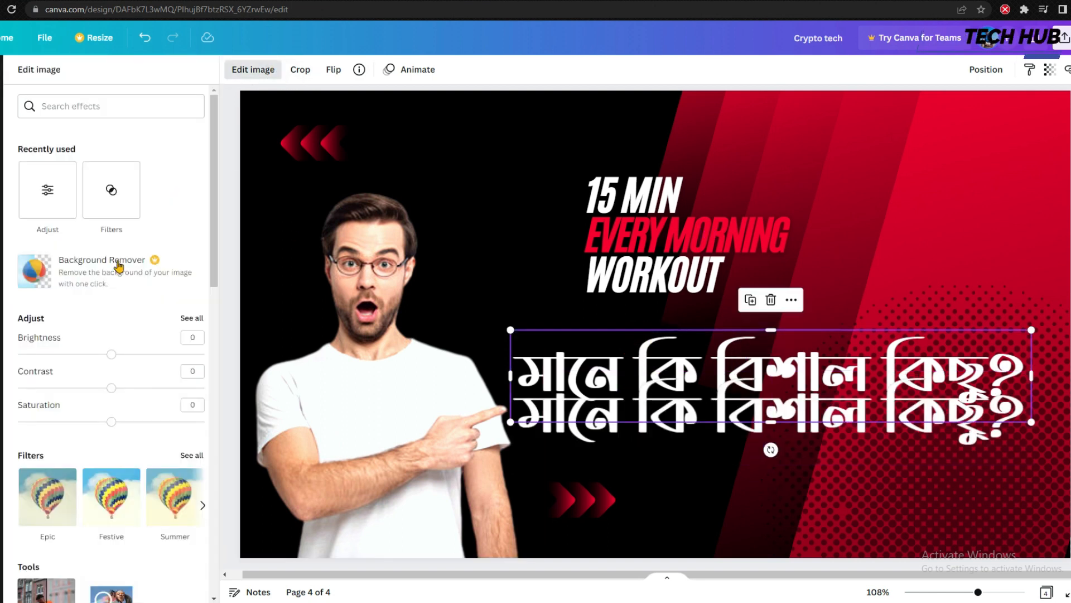
pyautogui.click(190, 319)
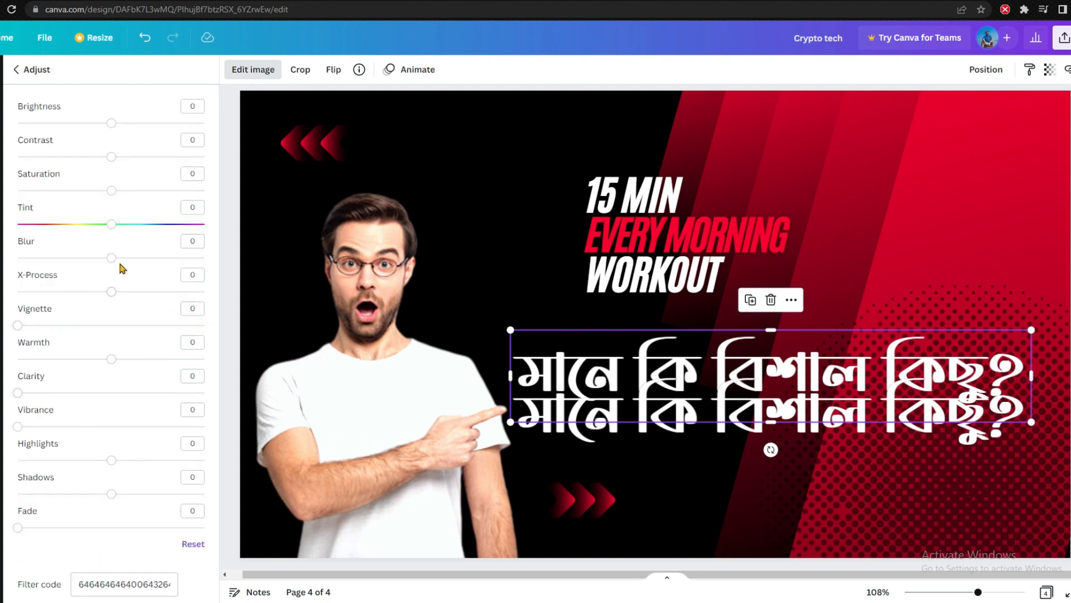
pyautogui.moveTo(122, 264); pyautogui.dragTo(130, 262)
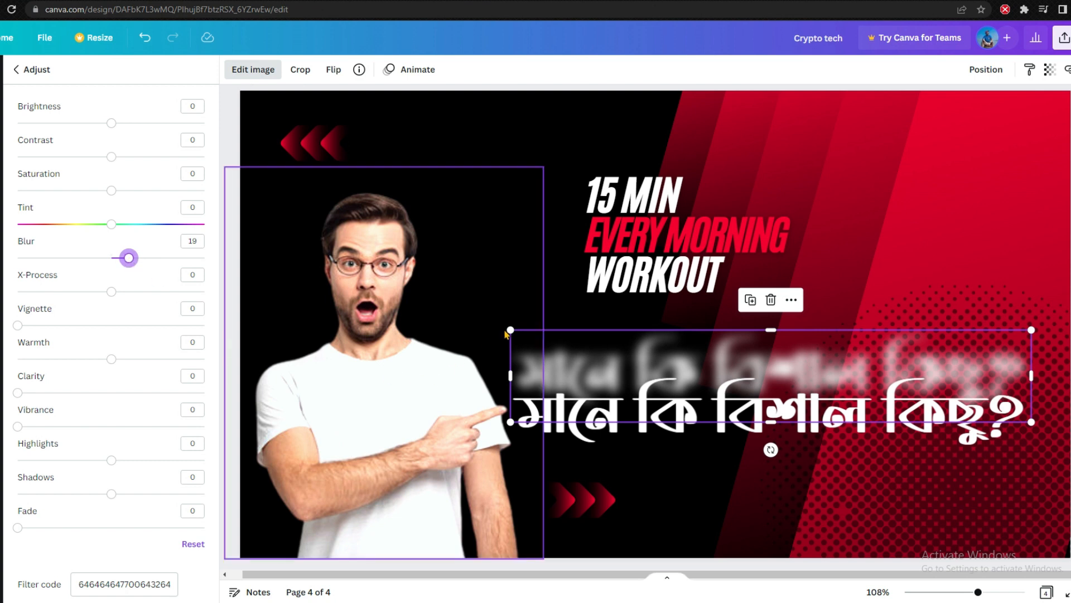
# - Enlarge the blurred Bengali copy slightly, then lay the sharp copy over it at about 818 by 145 to create a glow
pyautogui.moveTo(511, 330)
pyautogui.mouseDown()
pyautogui.moveTo(501, 317)
pyautogui.moveTo(500, 327)
pyautogui.mouseUp()
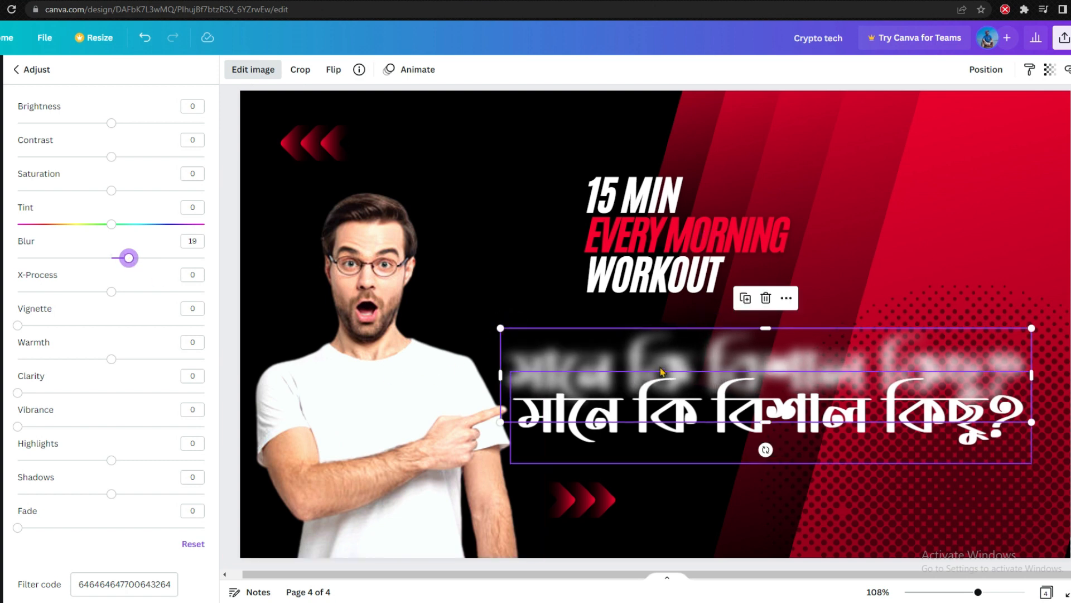
pyautogui.moveTo(693, 352); pyautogui.dragTo(704, 348)
pyautogui.click(736, 413)
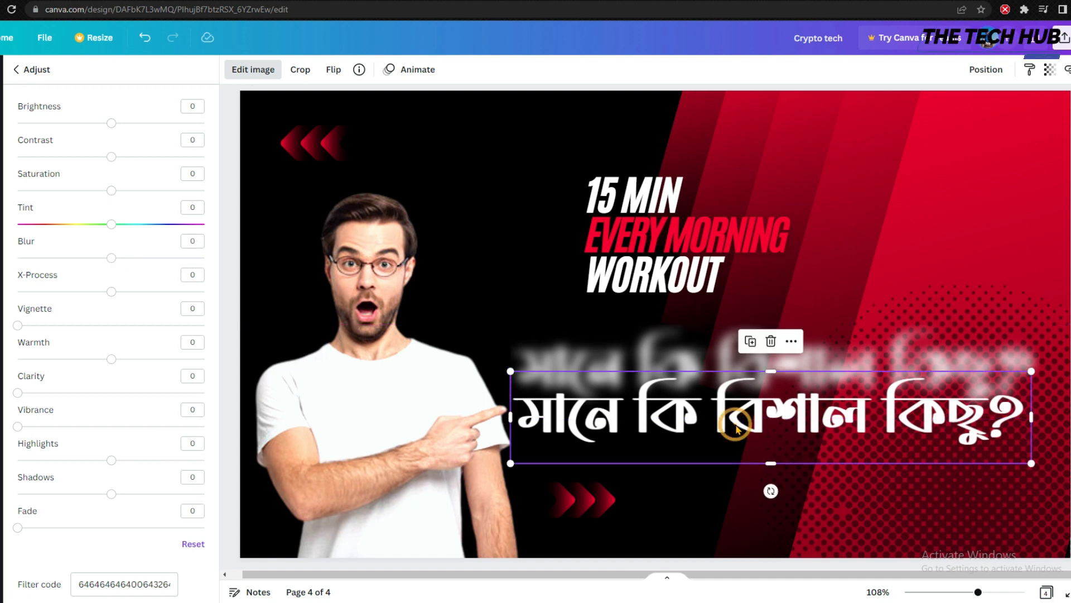
pyautogui.moveTo(736, 402); pyautogui.dragTo(736, 355)
pyautogui.moveTo(1031, 324); pyautogui.dragTo(1040, 325)
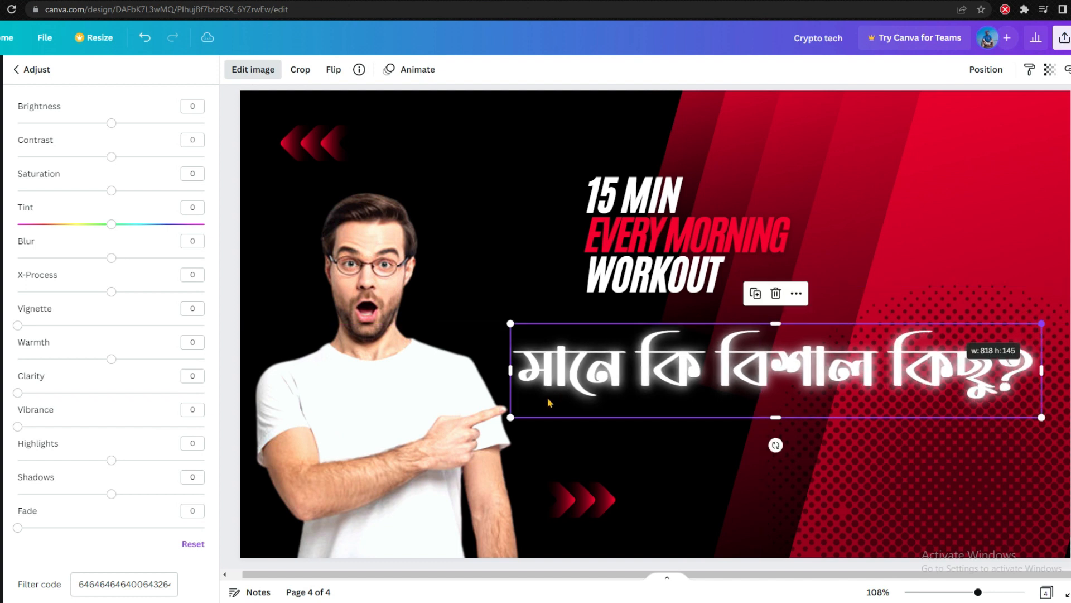
pyautogui.click(510, 421)
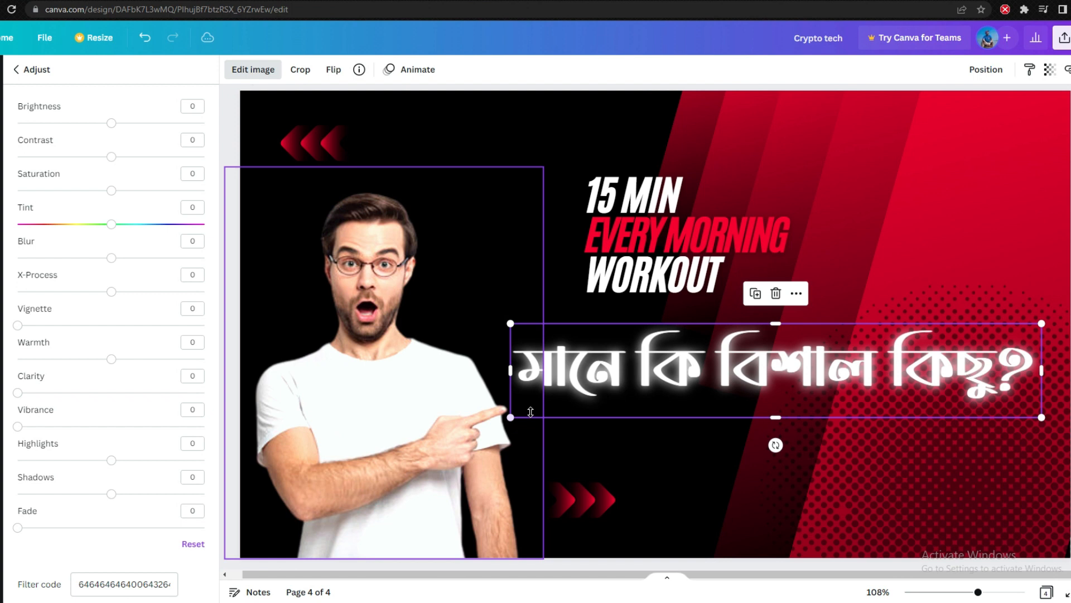
pyautogui.press('Escape')
# - Set the sharp Bengali text's tint to 22 and X-Process to -100, leaving vignette at 0
pyautogui.click(729, 367)
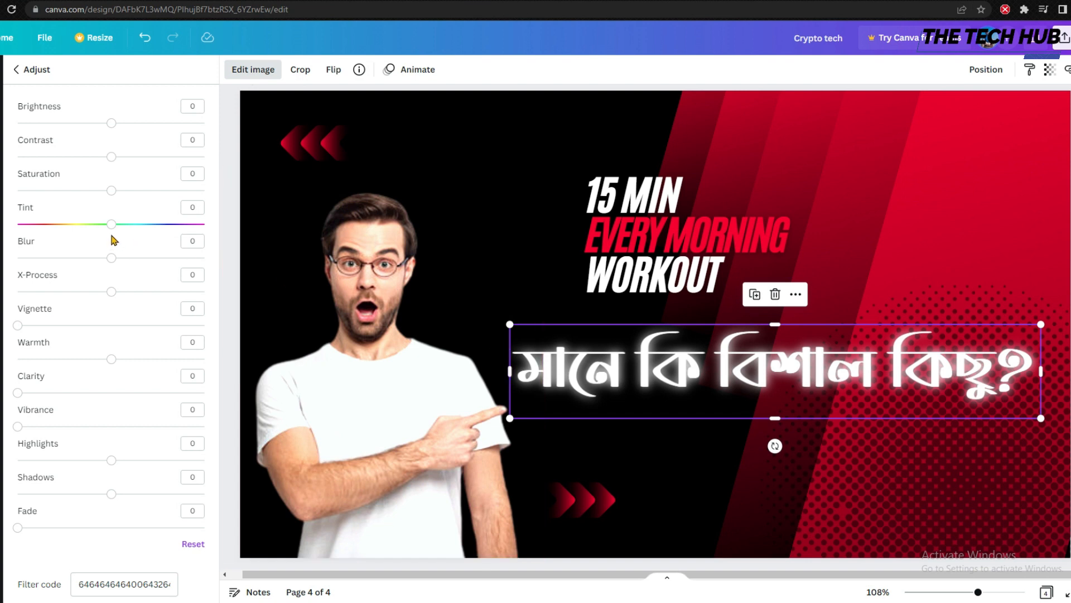
pyautogui.moveTo(116, 230); pyautogui.dragTo(1, 225)
pyautogui.moveTo(92, 223); pyautogui.dragTo(132, 243)
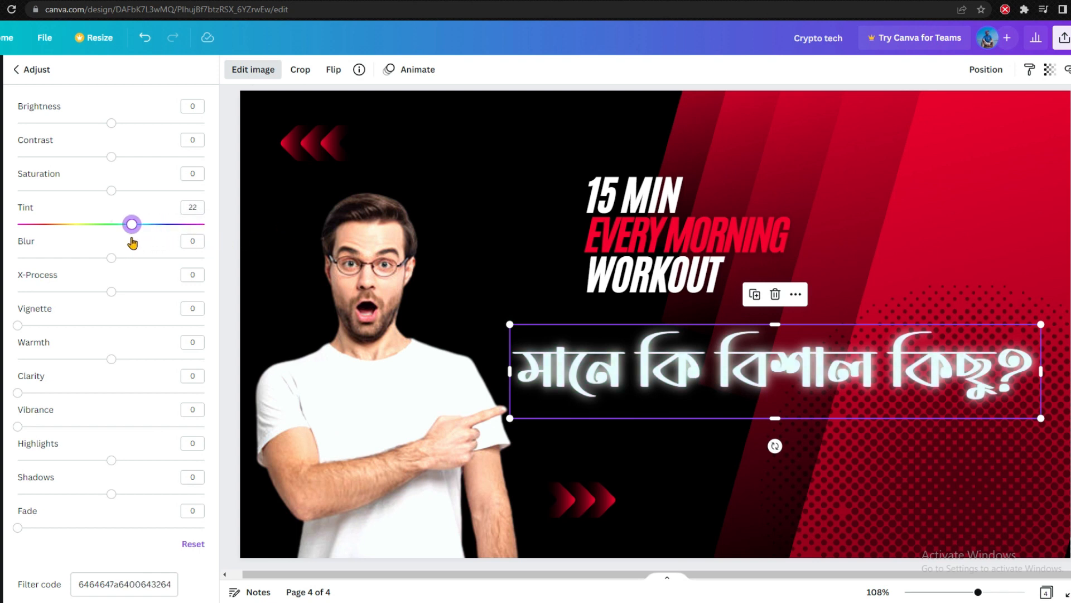
pyautogui.moveTo(112, 295); pyautogui.dragTo(17, 291)
pyautogui.moveTo(162, 295); pyautogui.dragTo(294, 306)
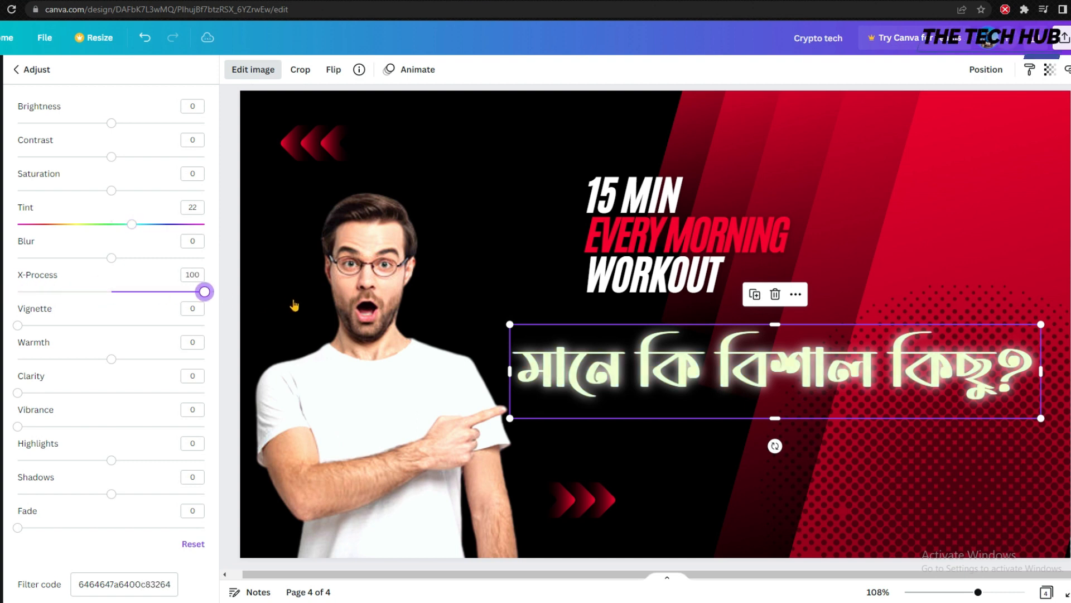
pyautogui.moveTo(170, 296); pyautogui.dragTo(17, 291)
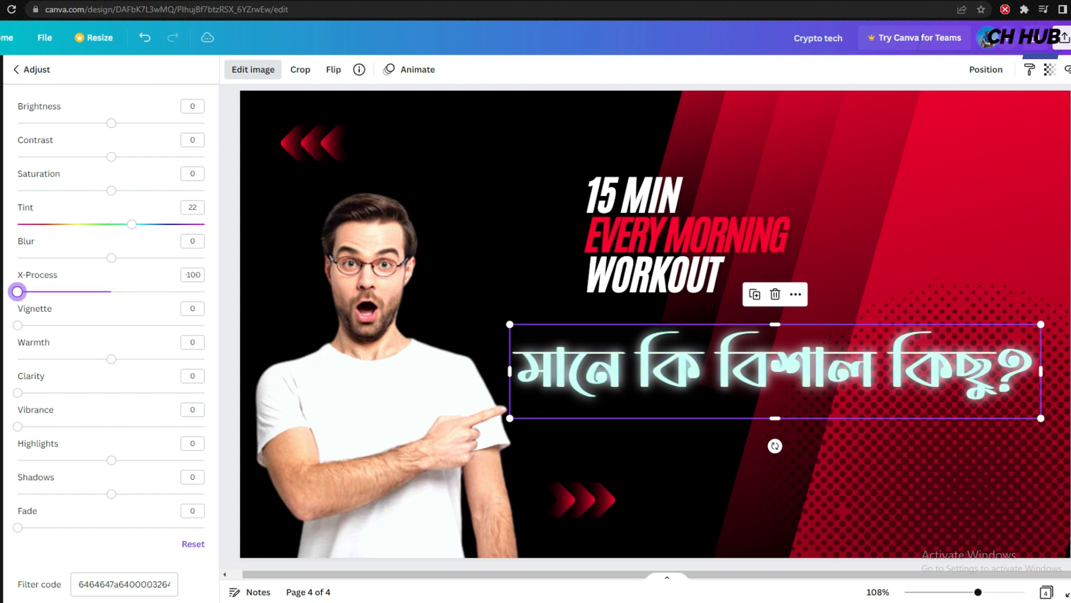
pyautogui.moveTo(23, 333); pyautogui.dragTo(176, 332)
pyautogui.click(20, 333)
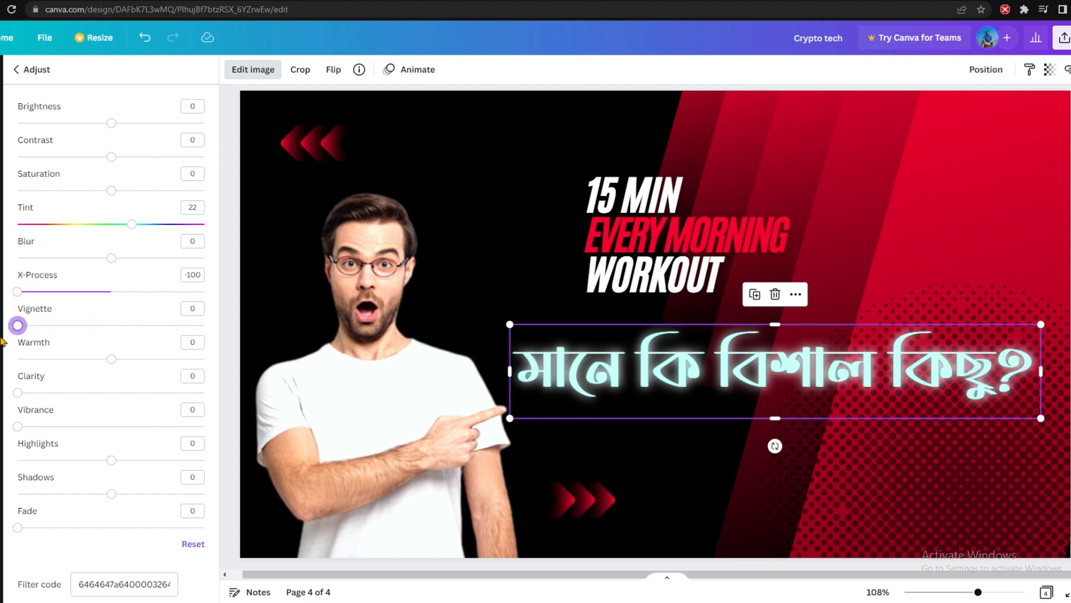
# - Set the Bengali text's warmth to -100 and clarity to 48, shift its tint back to a pale cyan, and deselect it
pyautogui.moveTo(111, 358); pyautogui.dragTo(14, 360)
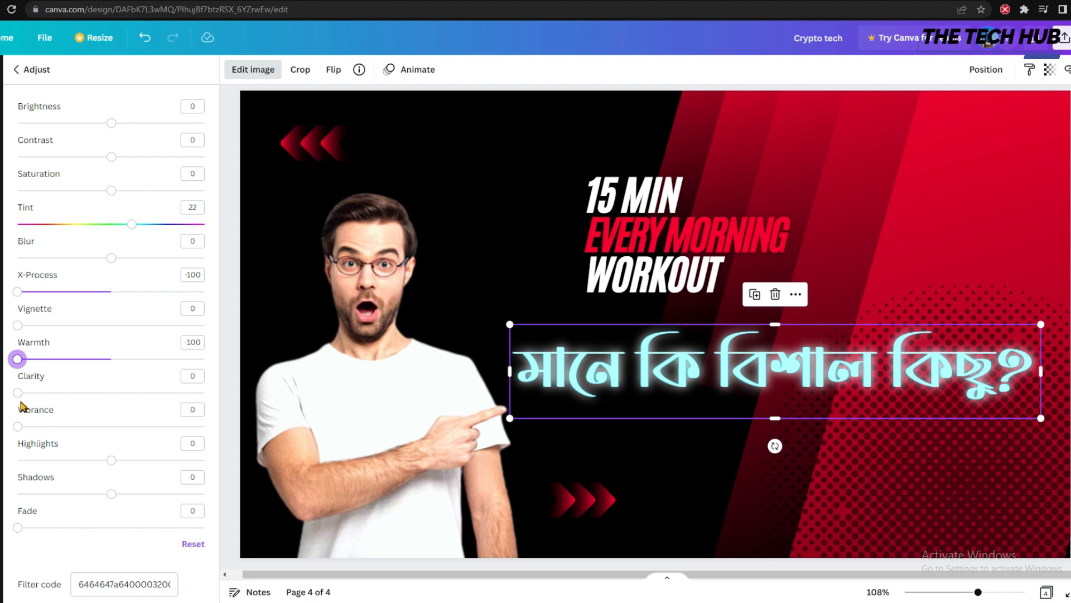
pyautogui.moveTo(18, 397); pyautogui.dragTo(109, 399)
pyautogui.moveTo(131, 226); pyautogui.dragTo(179, 225)
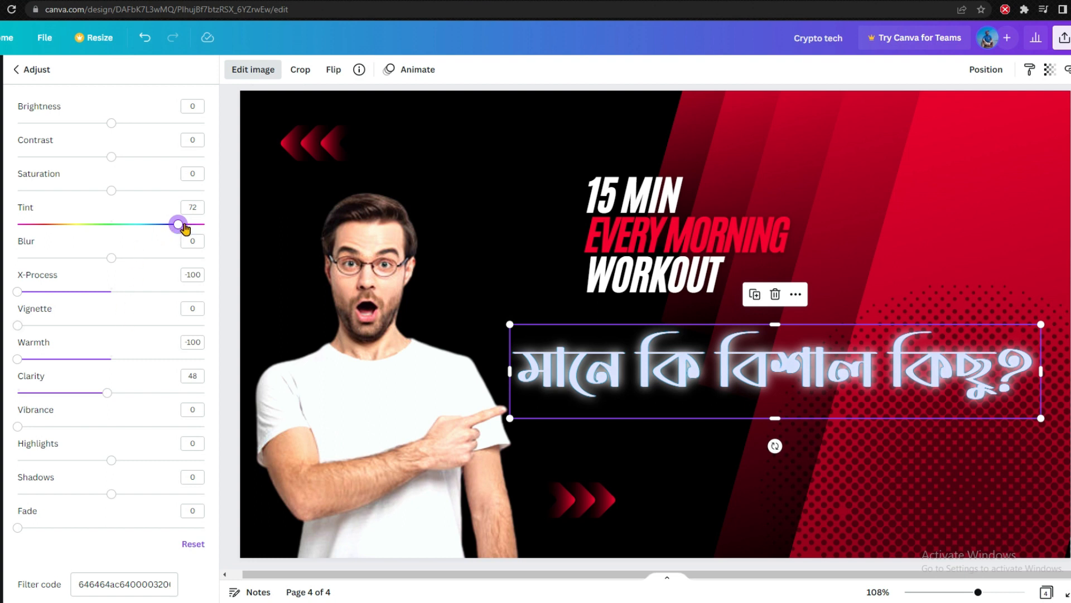
pyautogui.moveTo(178, 226); pyautogui.dragTo(108, 231)
pyautogui.click(674, 470)
pyautogui.click(520, 232)
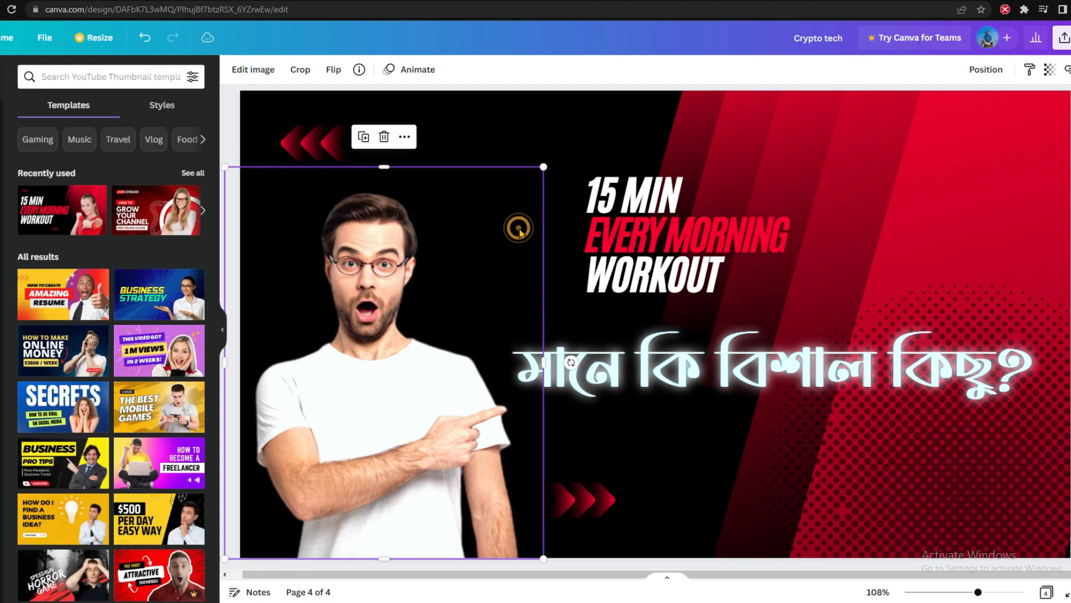
pyautogui.click(844, 309)
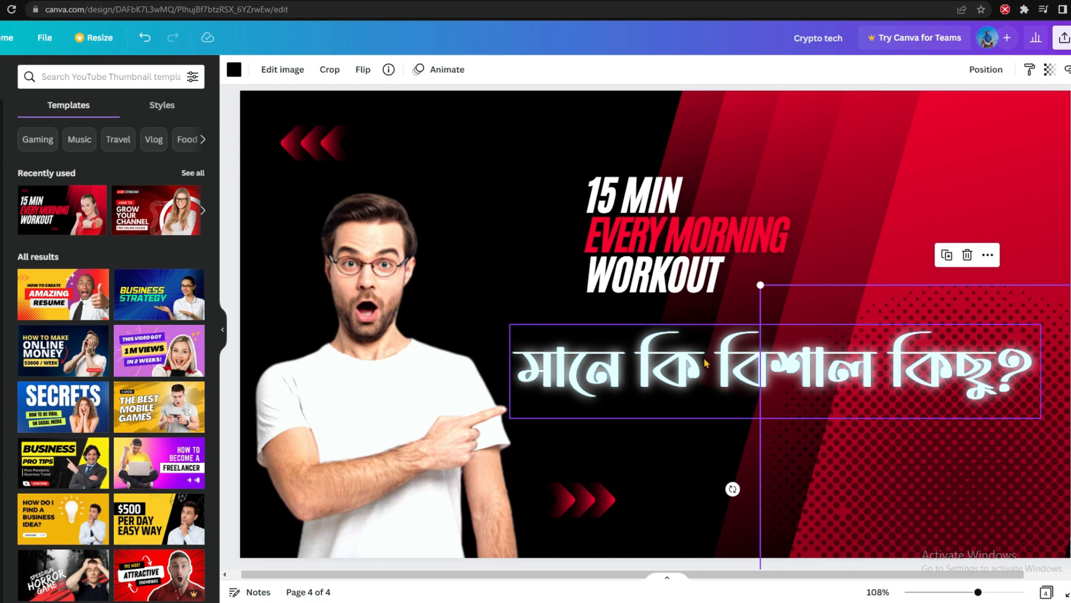
pyautogui.click(550, 196)
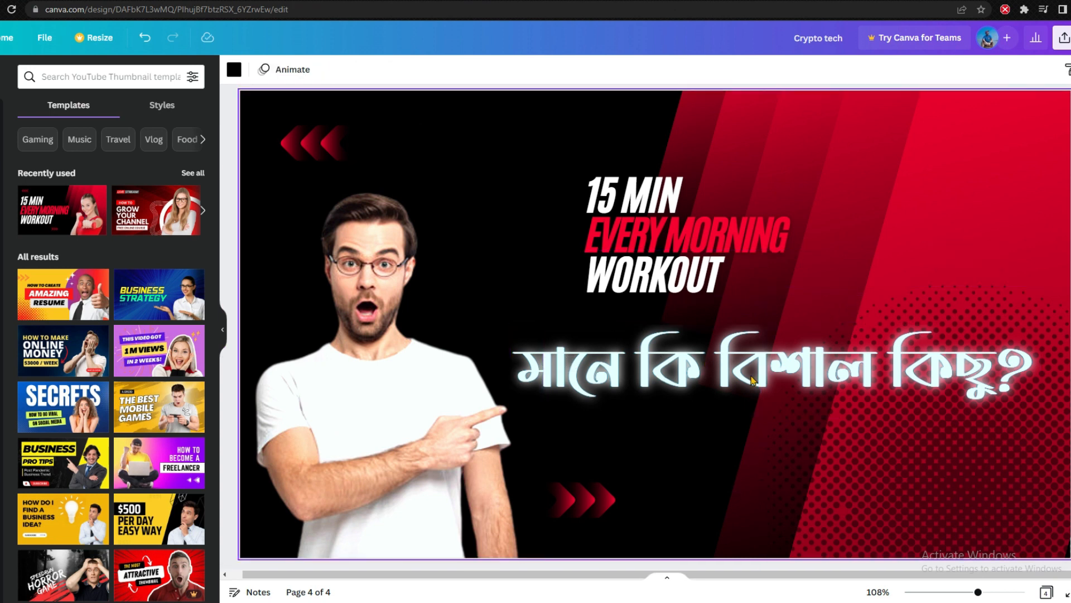
# - Replace the headline's first line, "15 MIN", with "PSD"
pyautogui.click(635, 198)
pyautogui.click(635, 196)
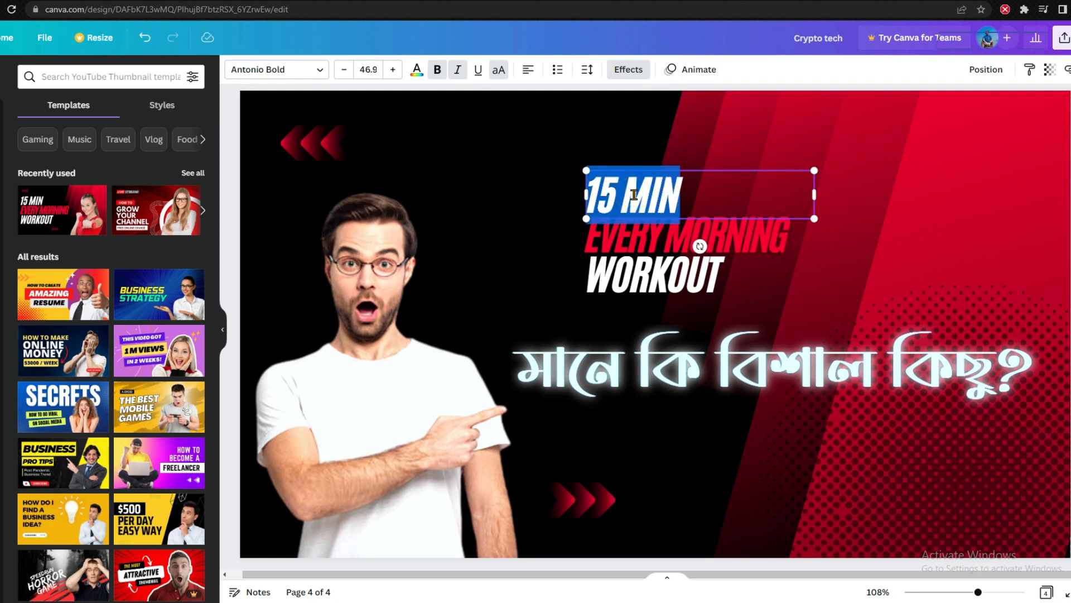
pyautogui.write('PS')
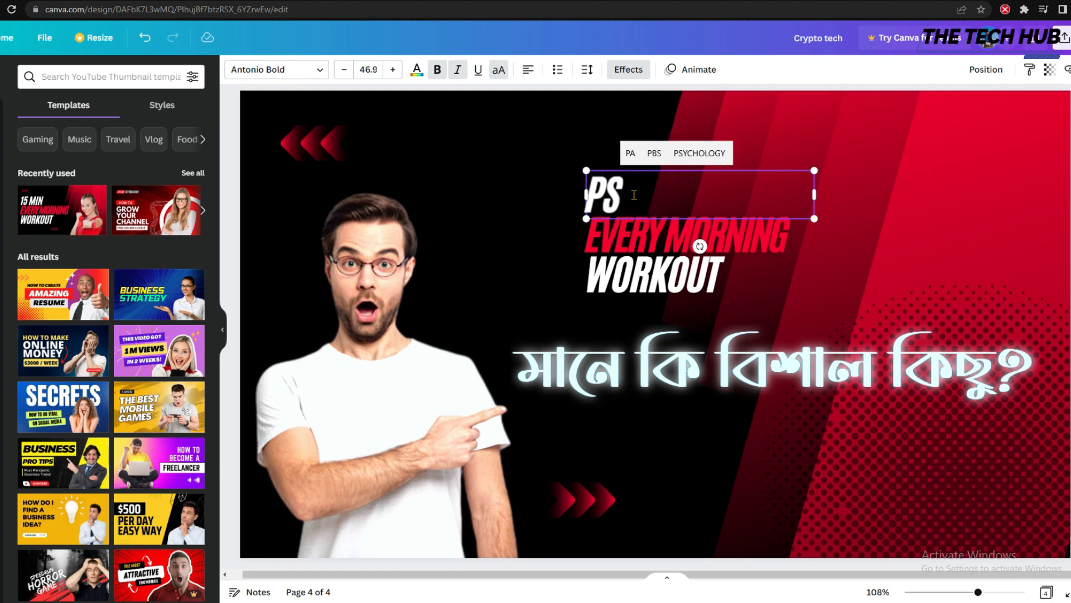
pyautogui.write('D')
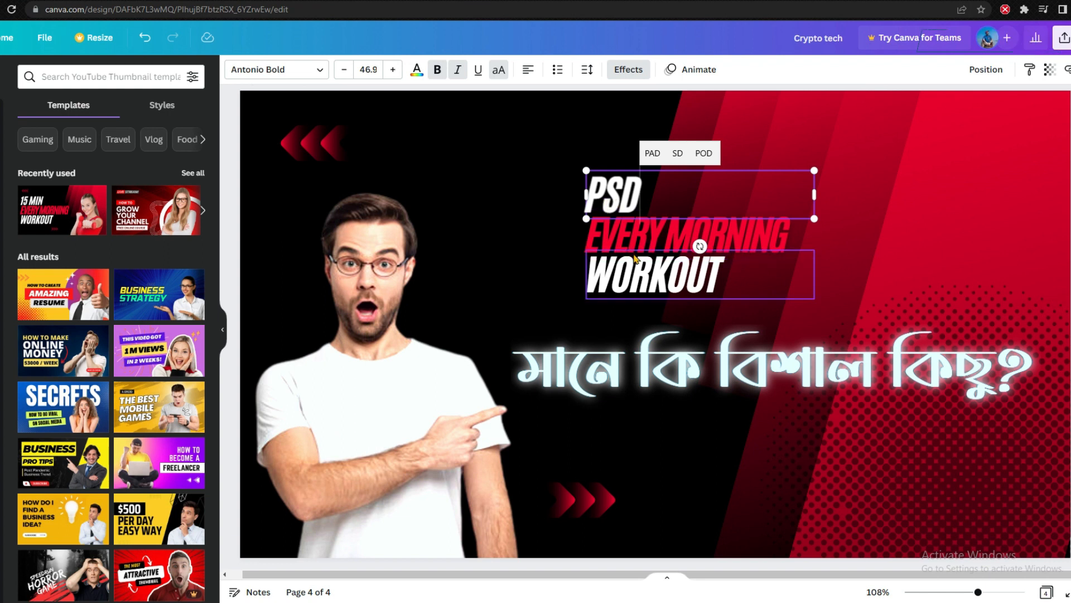
# - Replace the headline's third line, "WORKOUT", with "VECTORS"
pyautogui.click(640, 279)
pyautogui.click(638, 275)
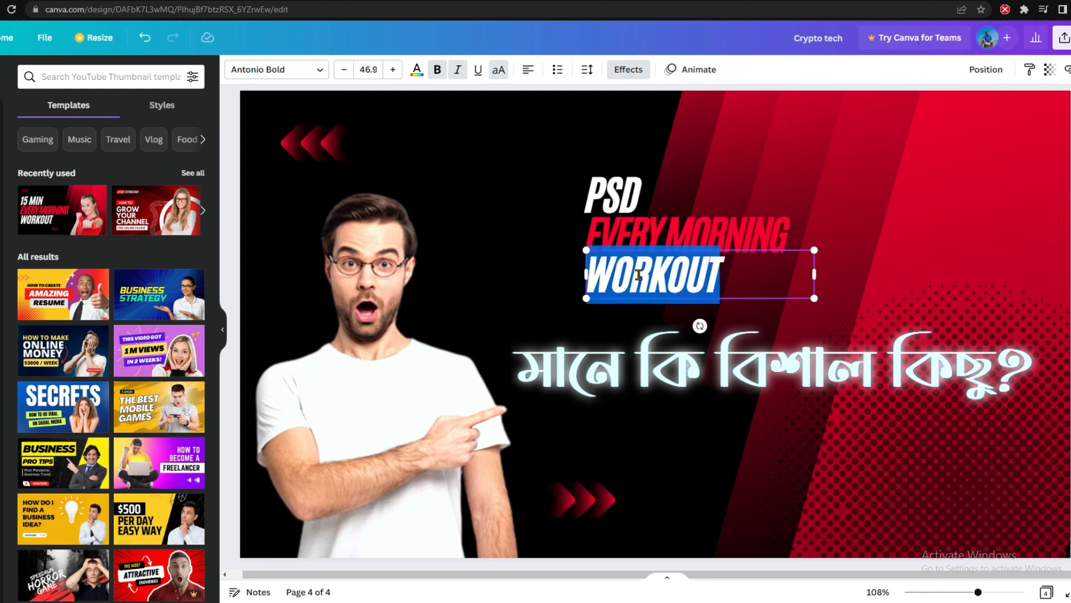
pyautogui.write('VECTO')
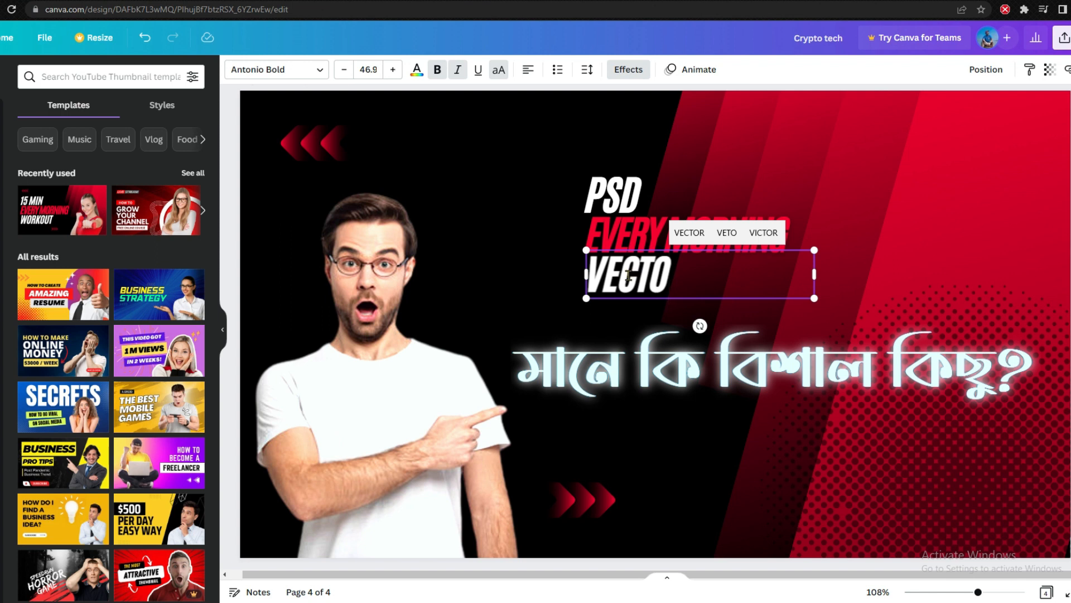
pyautogui.write('E')
pyautogui.press('BackSpace')
pyautogui.write('RS')
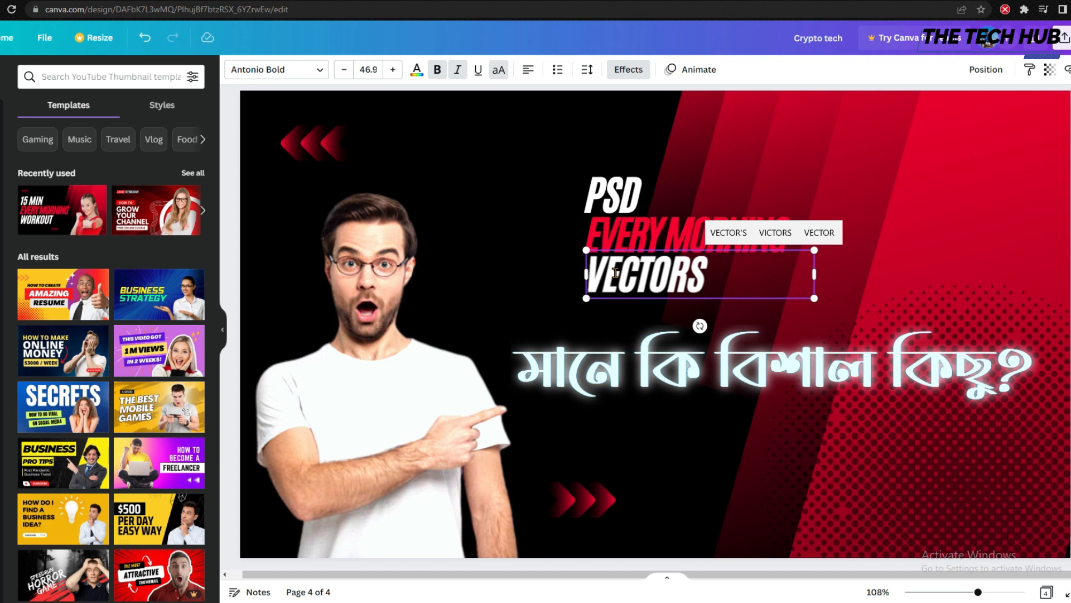
# - Narrow the VECTORS text box, enlarge its text to size 63.9, and place it just above the Bengali text
pyautogui.click(895, 260)
pyautogui.moveTo(669, 284); pyautogui.dragTo(596, 297)
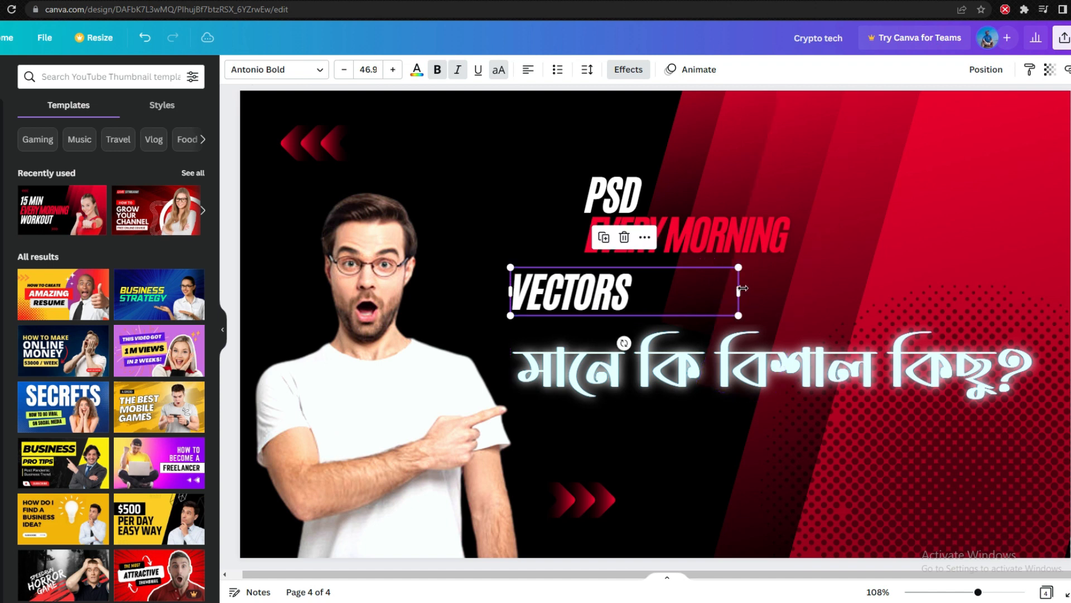
pyautogui.moveTo(739, 292); pyautogui.dragTo(694, 250)
pyautogui.moveTo(607, 278); pyautogui.dragTo(610, 296)
# - Enlarge the PSD text to size 74, narrow its box, and place it above VECTORS near the left edge of that word
pyautogui.click(615, 188)
pyautogui.moveTo(615, 187); pyautogui.dragTo(562, 211)
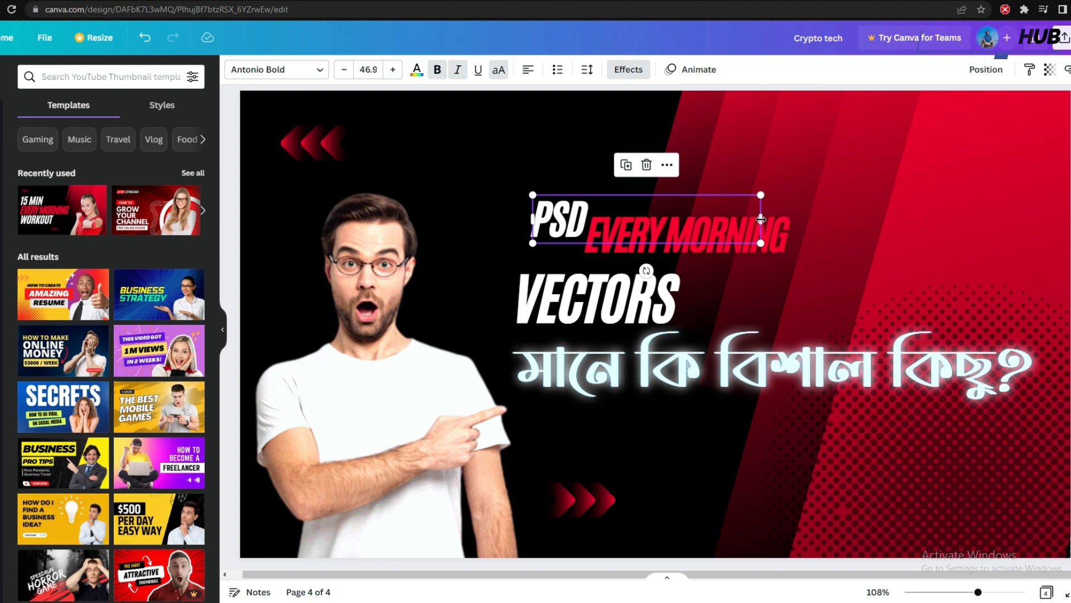
pyautogui.moveTo(761, 222); pyautogui.dragTo(643, 174)
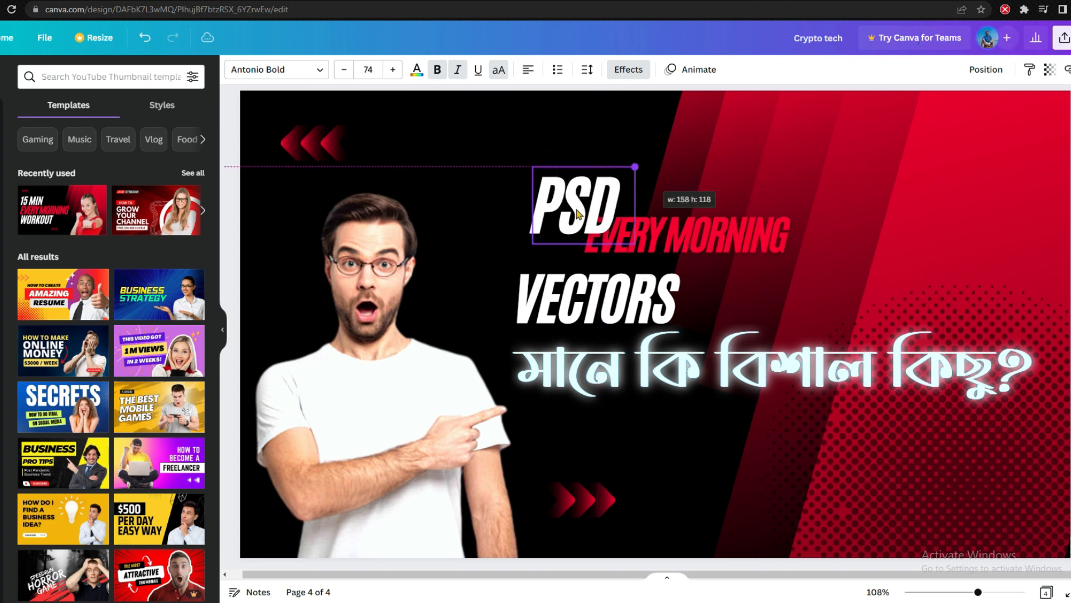
pyautogui.moveTo(578, 214); pyautogui.dragTo(569, 226)
# - Move EVERY MORNING aside onto the red stripes and lower PSD to sit just above VECTORS
pyautogui.moveTo(708, 231); pyautogui.dragTo(884, 258)
pyautogui.click(586, 227)
pyautogui.moveTo(586, 227); pyautogui.dragTo(588, 241)
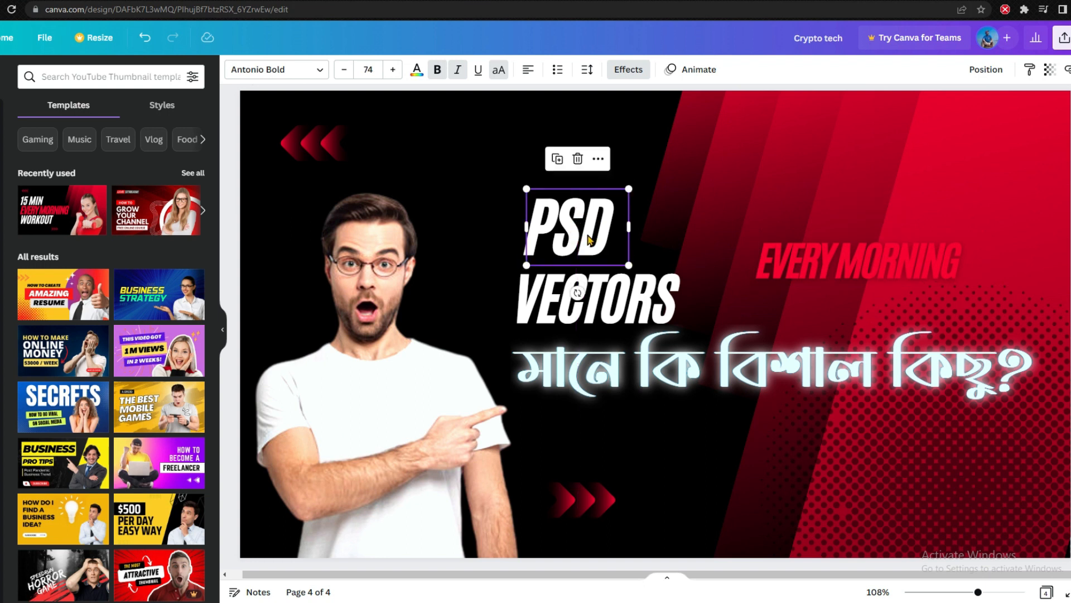
pyautogui.click(639, 450)
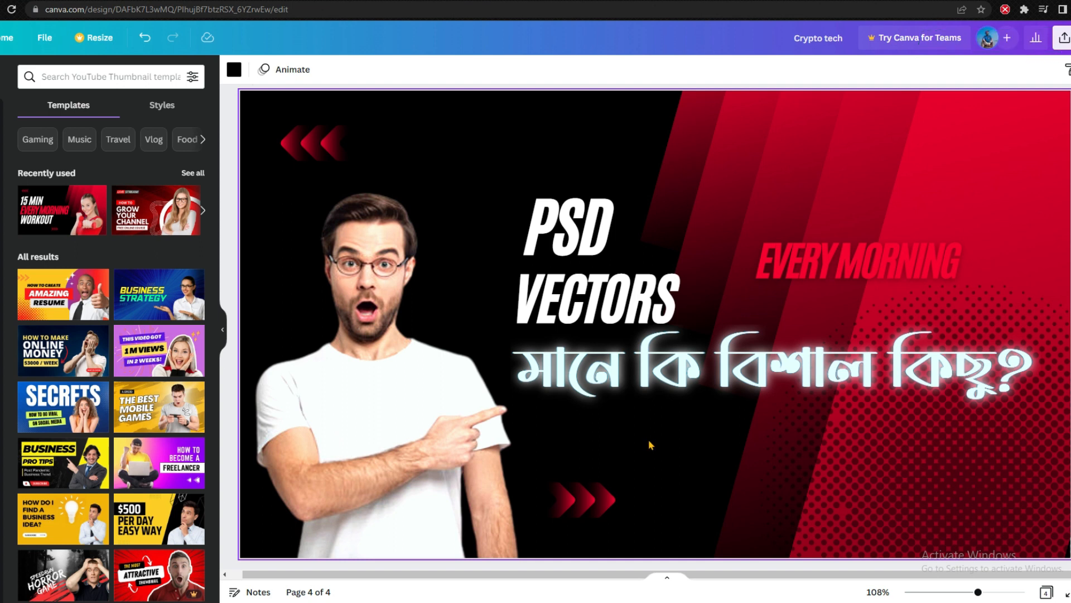
# - Place a copy of EVERY MORNING below the Bengali text and replace the original's wording with "FREE MOCKUP"
pyautogui.moveTo(831, 257); pyautogui.dragTo(712, 440)
pyautogui.click(831, 265)
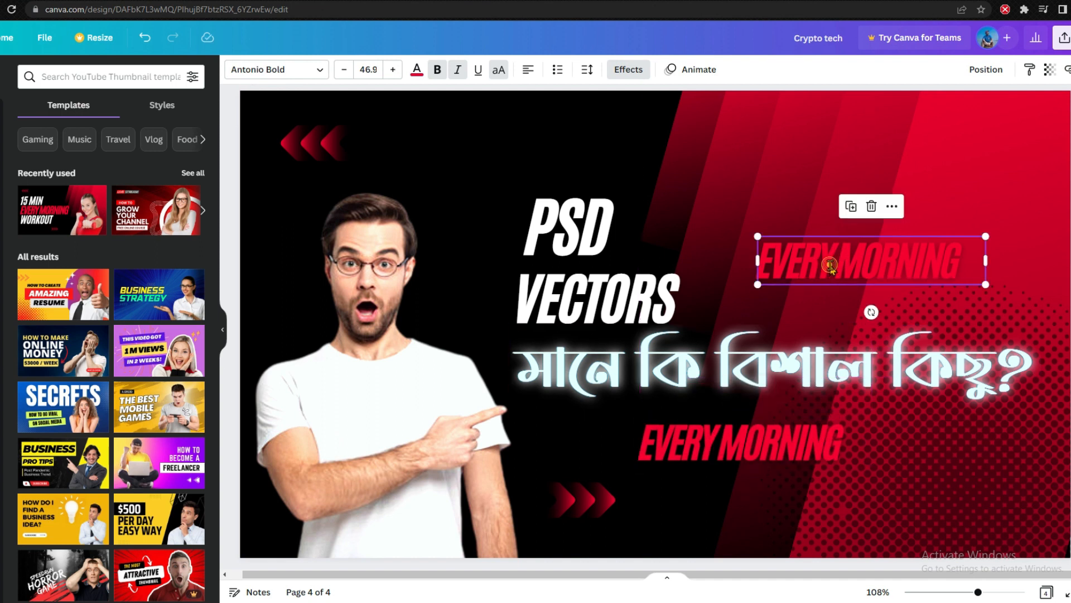
pyautogui.doubleClick(830, 266)
pyautogui.write('FRE')
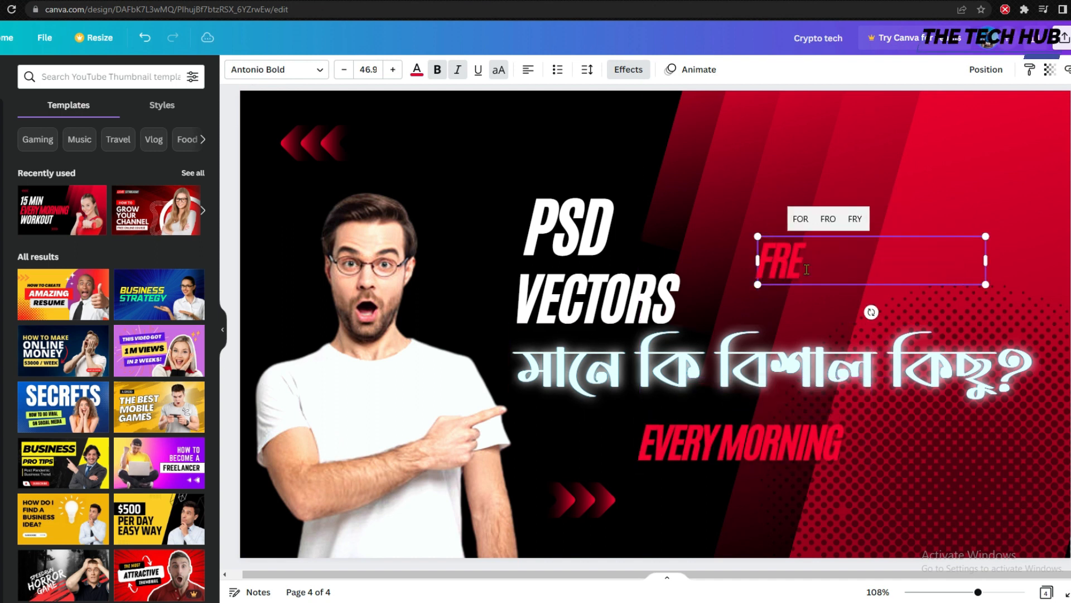
pyautogui.write('E')
pyautogui.write(' MOC')
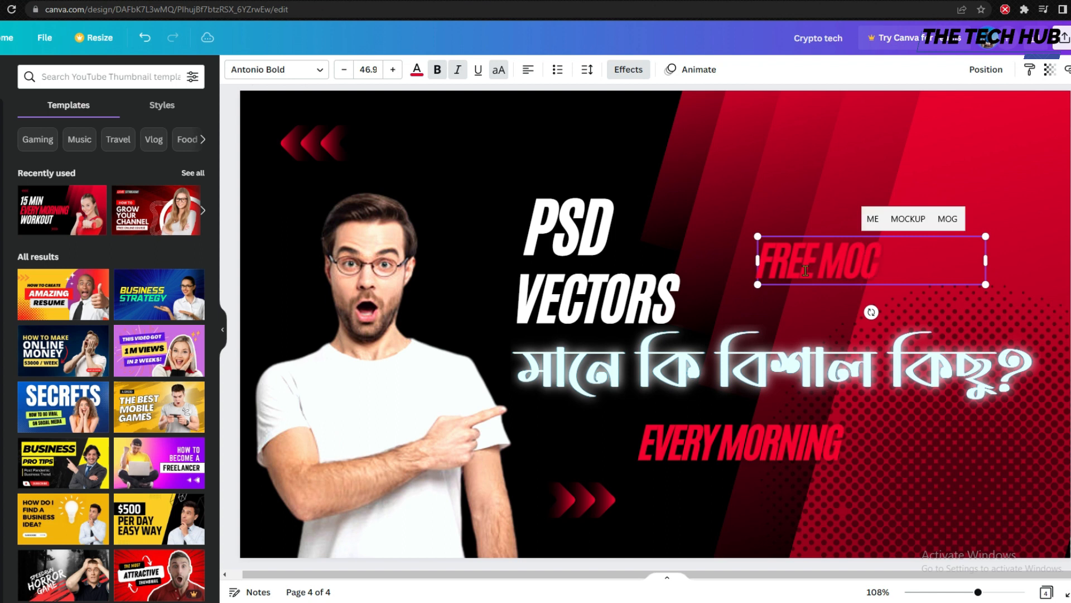
pyautogui.write('KUP')
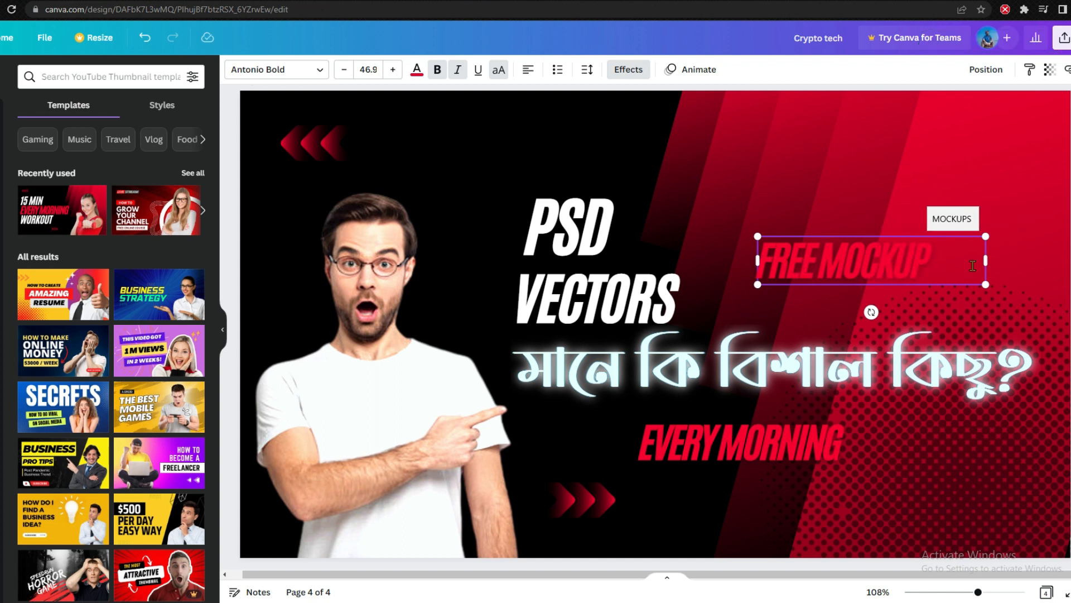
# - Enlarge FREE MOCKUP to size 61.5 and move it off the red stripes onto the black area around PSD
pyautogui.moveTo(946, 261); pyautogui.dragTo(998, 221)
pyautogui.click(844, 247)
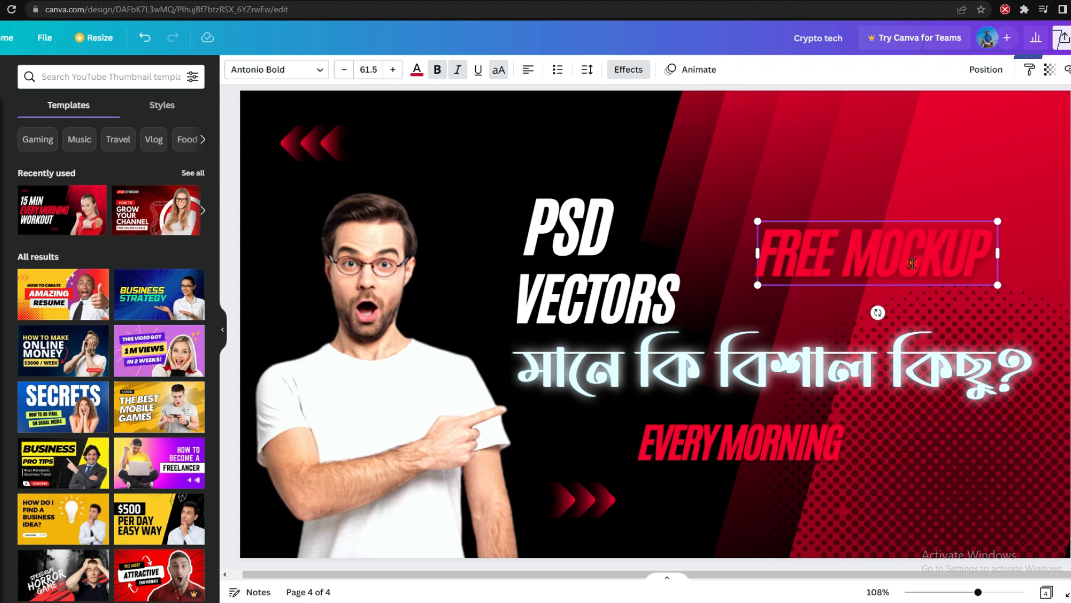
pyautogui.click(885, 211)
pyautogui.moveTo(901, 252); pyautogui.dragTo(671, 244)
pyautogui.hotkey('ctrl', 'z')
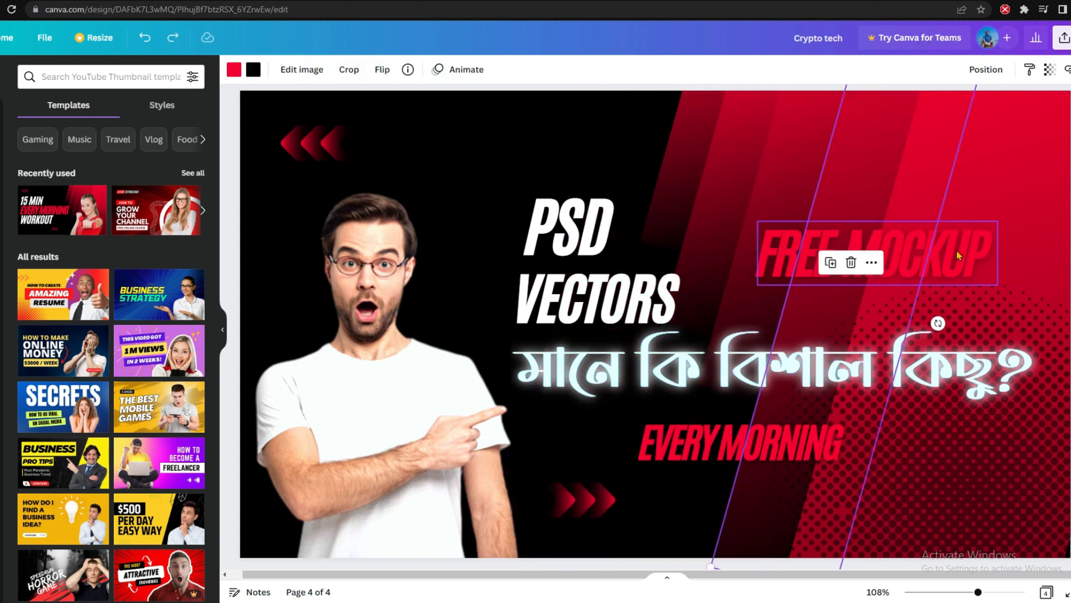
pyautogui.click(972, 260)
pyautogui.moveTo(973, 261); pyautogui.dragTo(671, 244)
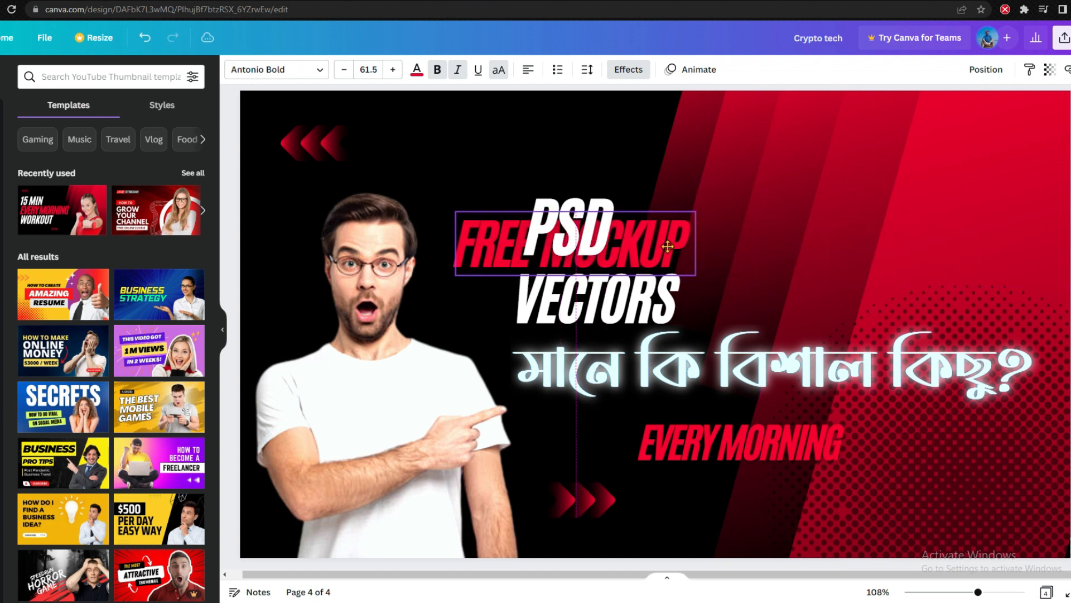
# - Arrange PSD and VECTORS side by side above FREE MOCKUP, and enlarge FREE MOCKUP to size 74.5
pyautogui.moveTo(585, 199); pyautogui.dragTo(530, 177)
pyautogui.moveTo(608, 301); pyautogui.dragTo(663, 185)
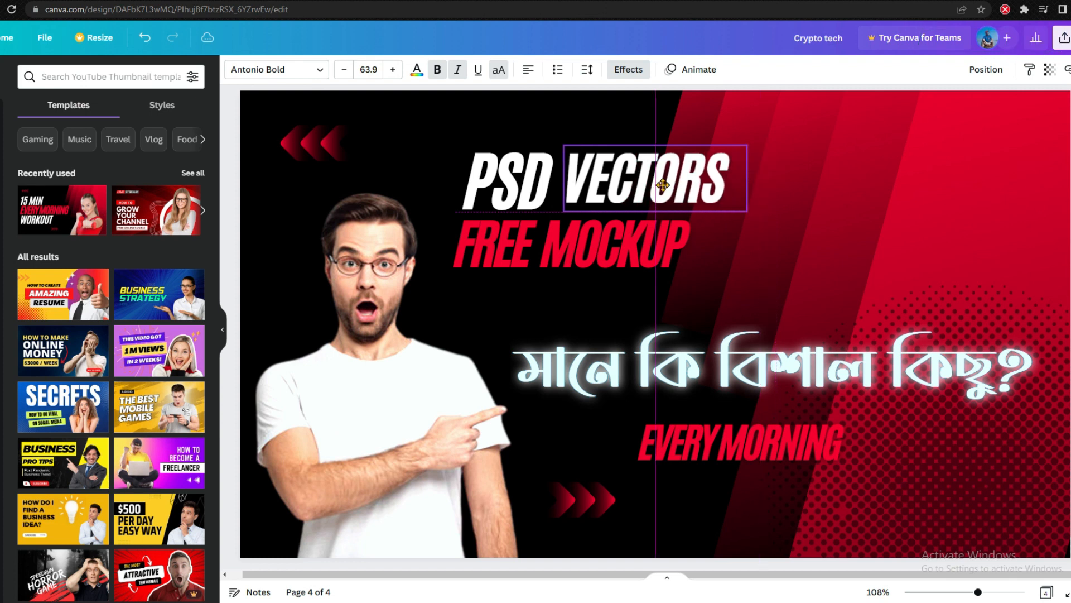
pyautogui.click(619, 250)
pyautogui.moveTo(701, 209); pyautogui.dragTo(747, 197)
pyautogui.moveTo(622, 258); pyautogui.dragTo(620, 269)
# - Shift VECTORS slightly right and down, leaving a gap after PSD and aligning the baselines of both words
pyautogui.click(642, 186)
pyautogui.moveTo(642, 186); pyautogui.dragTo(659, 197)
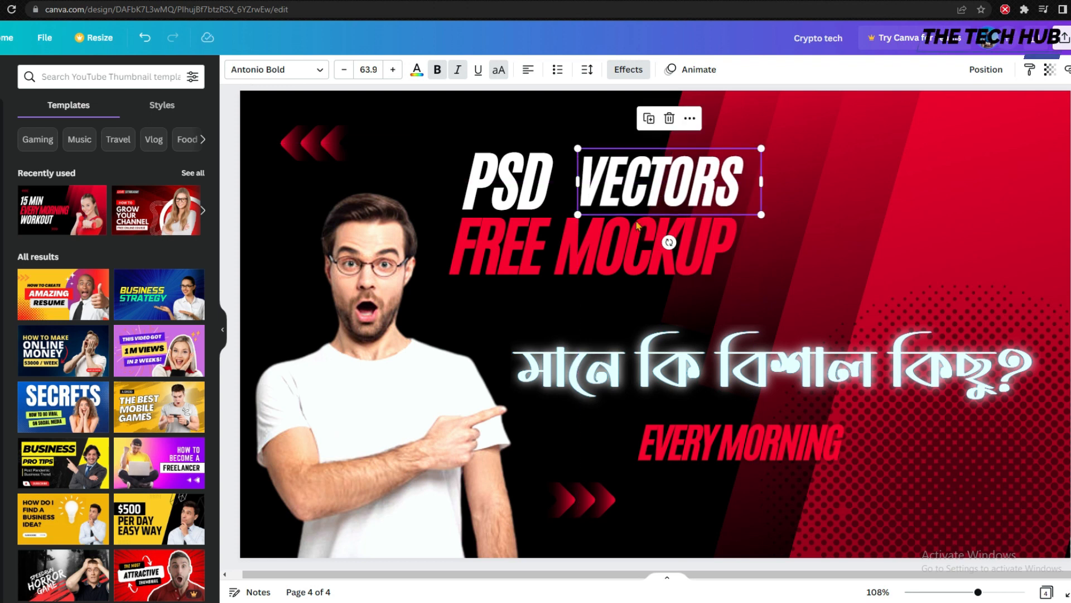
pyautogui.click(574, 332)
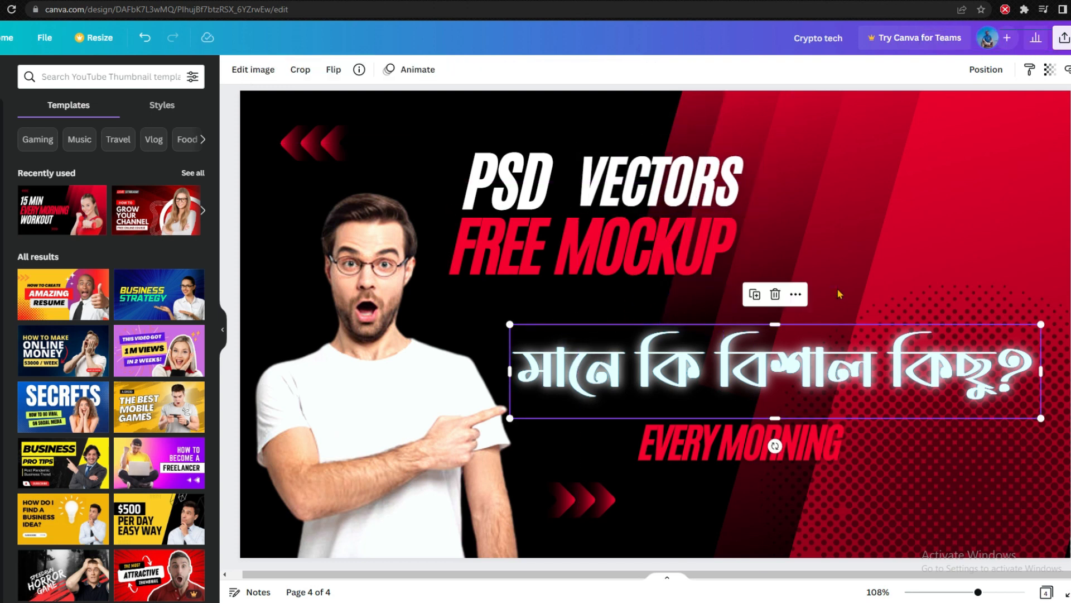
pyautogui.moveTo(695, 178); pyautogui.dragTo(694, 183)
pyautogui.moveTo(614, 182); pyautogui.dragTo(613, 181)
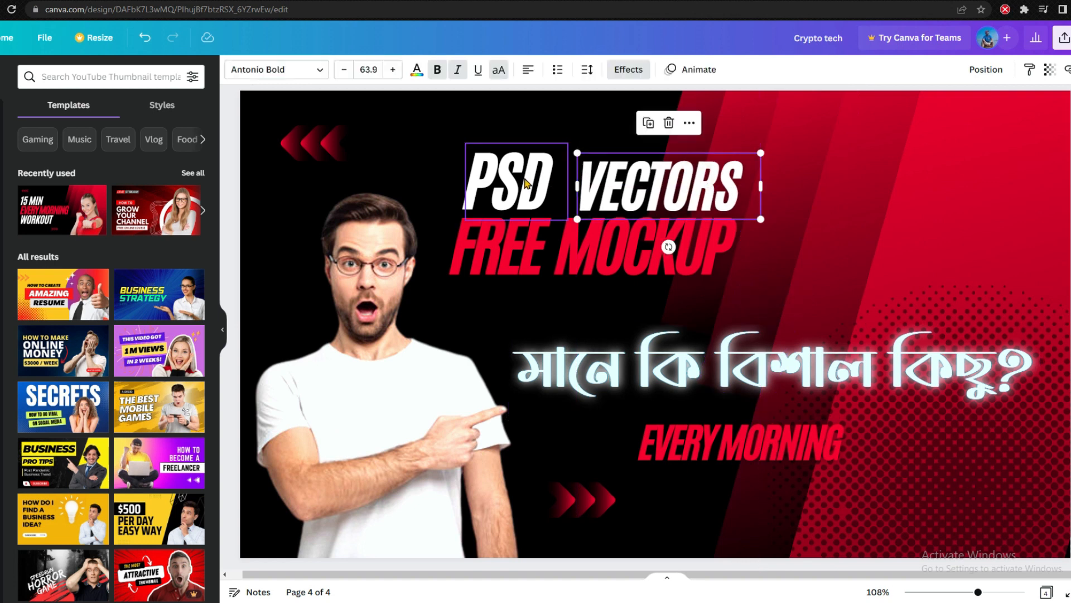
# - Shrink PSD and enlarge VECTORS slightly so that both words match in height
pyautogui.click(525, 182)
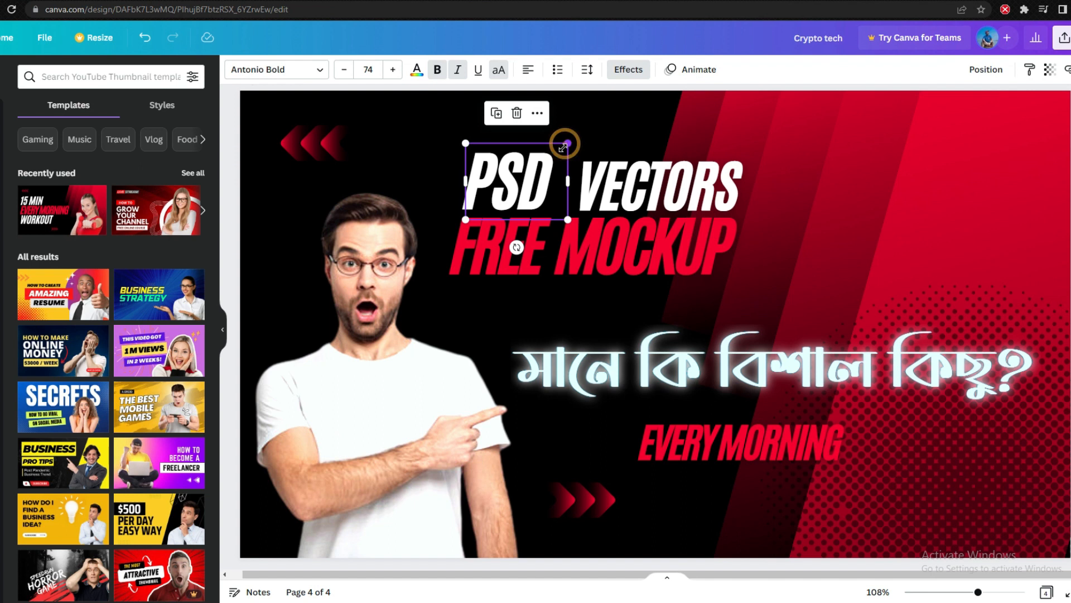
pyautogui.moveTo(565, 144); pyautogui.dragTo(561, 147)
pyautogui.click(669, 177)
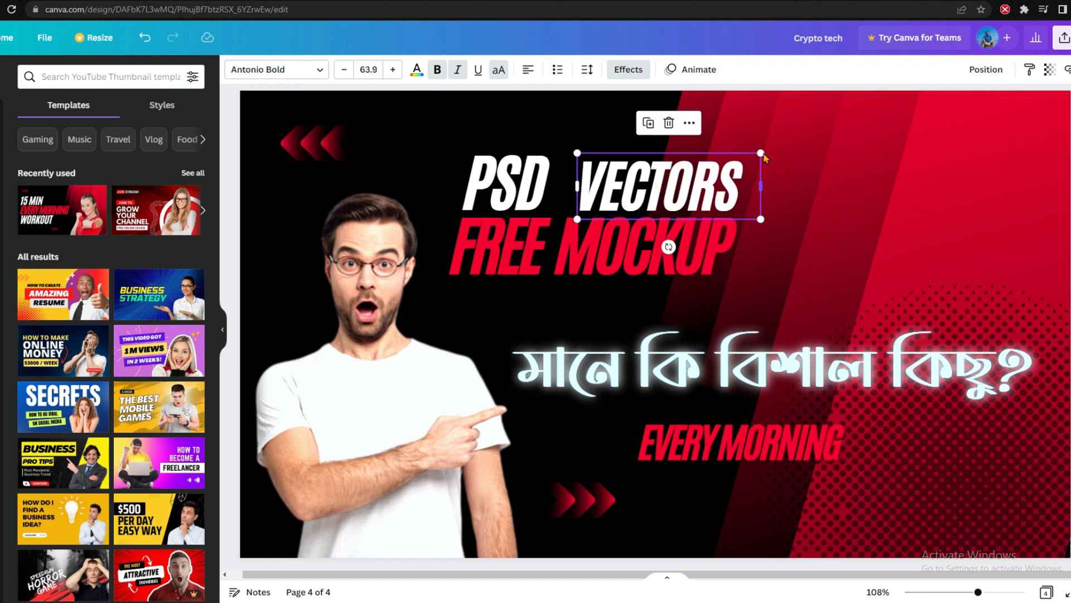
pyautogui.moveTo(764, 152); pyautogui.dragTo(773, 145)
pyautogui.click(677, 243)
pyautogui.click(605, 309)
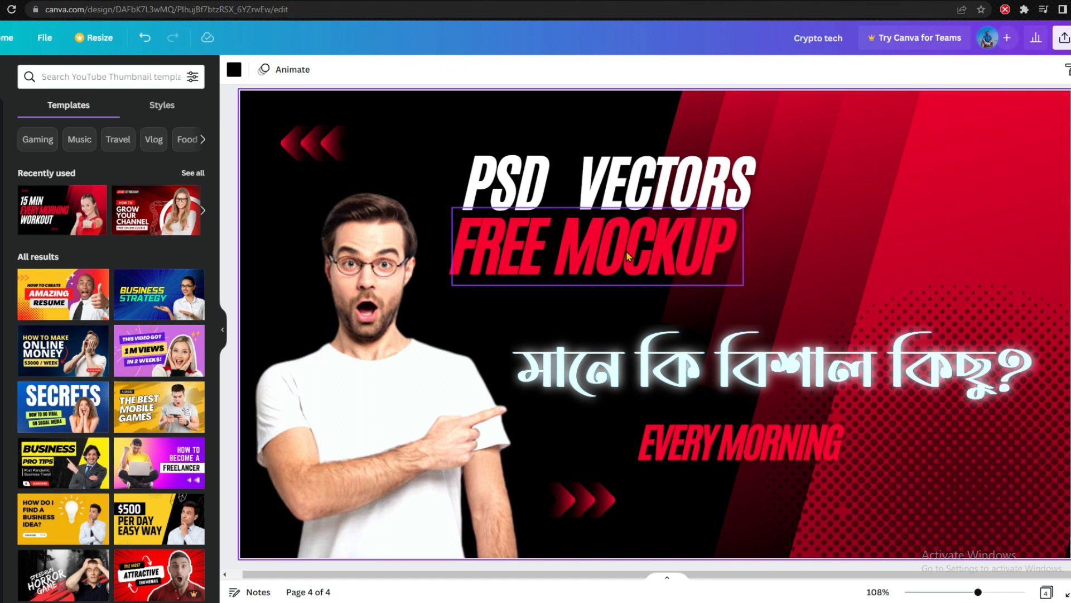
# - Duplicate FREE MOCKUP below itself, replace the copy's text with "I" as a slanted divider, and narrow its box
pyautogui.moveTo(625, 250); pyautogui.dragTo(616, 317)
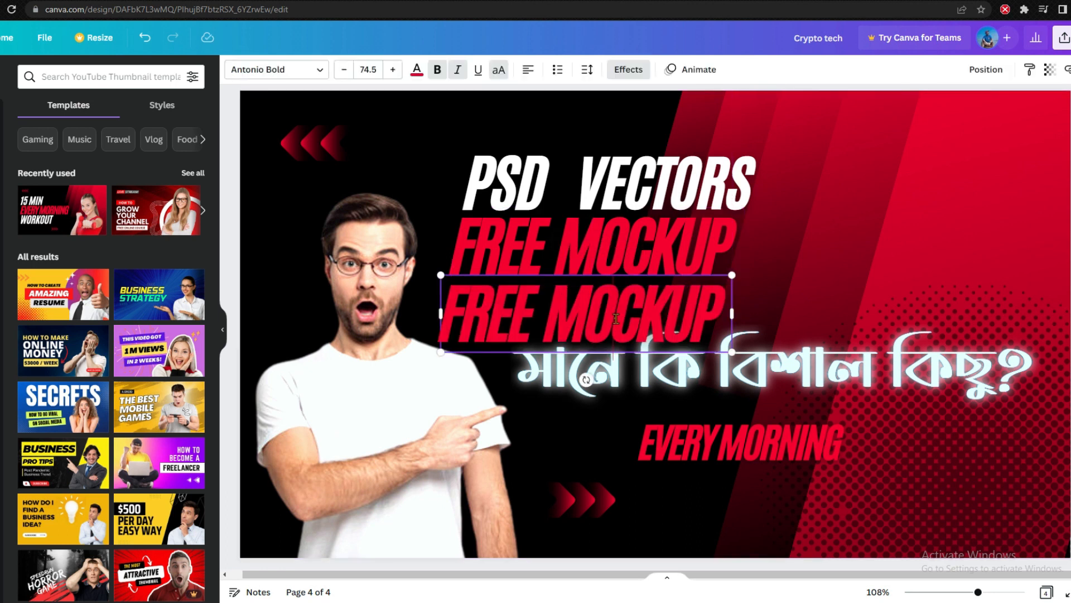
pyautogui.doubleClick(616, 318)
pyautogui.hotkey('ctrl', 'a')
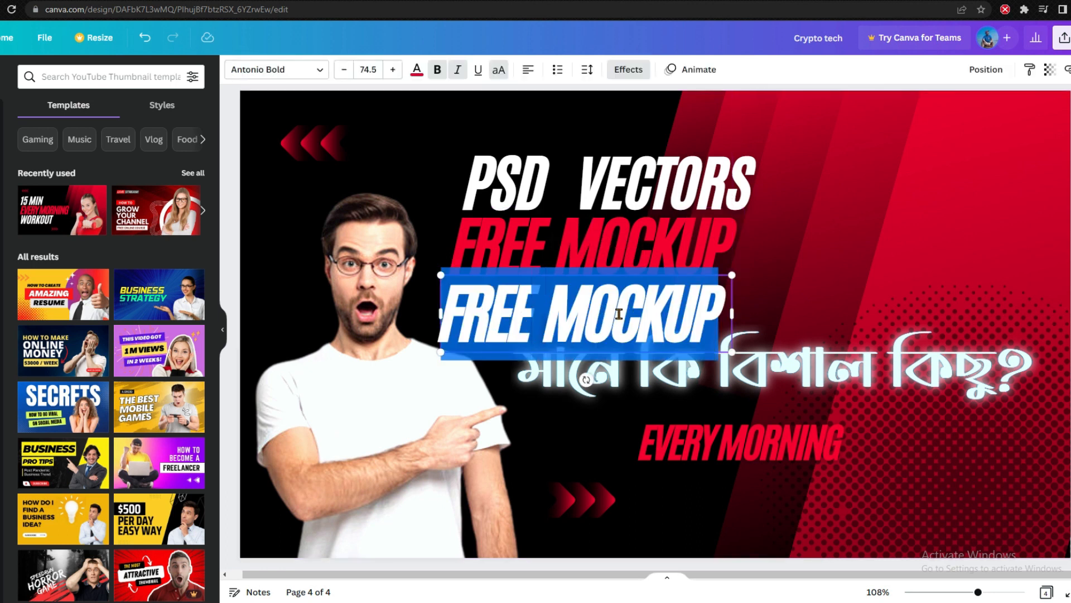
pyautogui.write('I')
pyautogui.moveTo(738, 317); pyautogui.dragTo(482, 315)
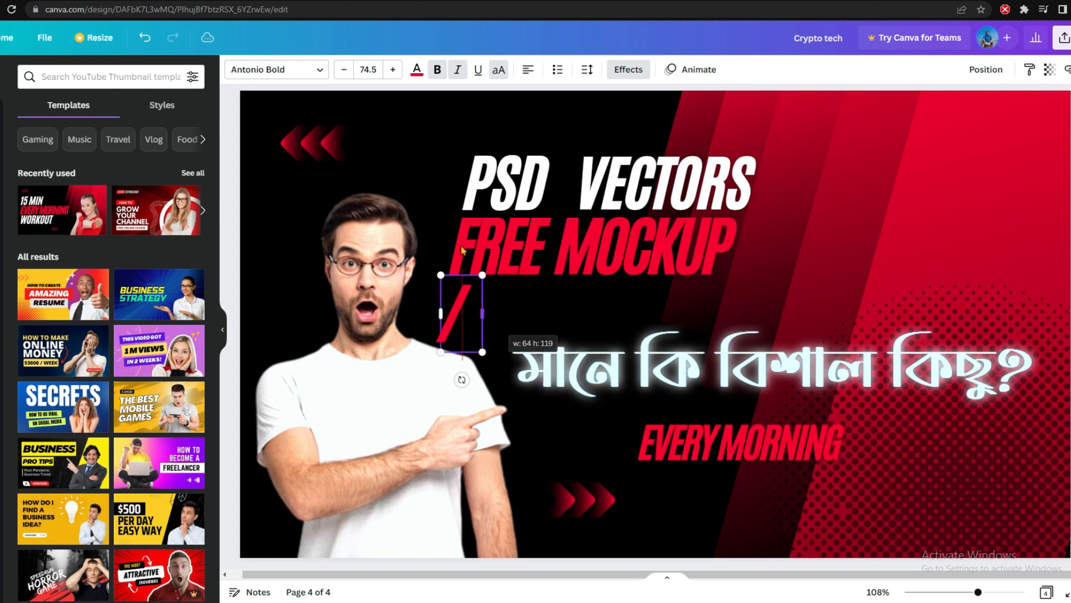
# - Recolor the slanted divider to the document's golden yellow
pyautogui.click(416, 70)
pyautogui.click(33, 194)
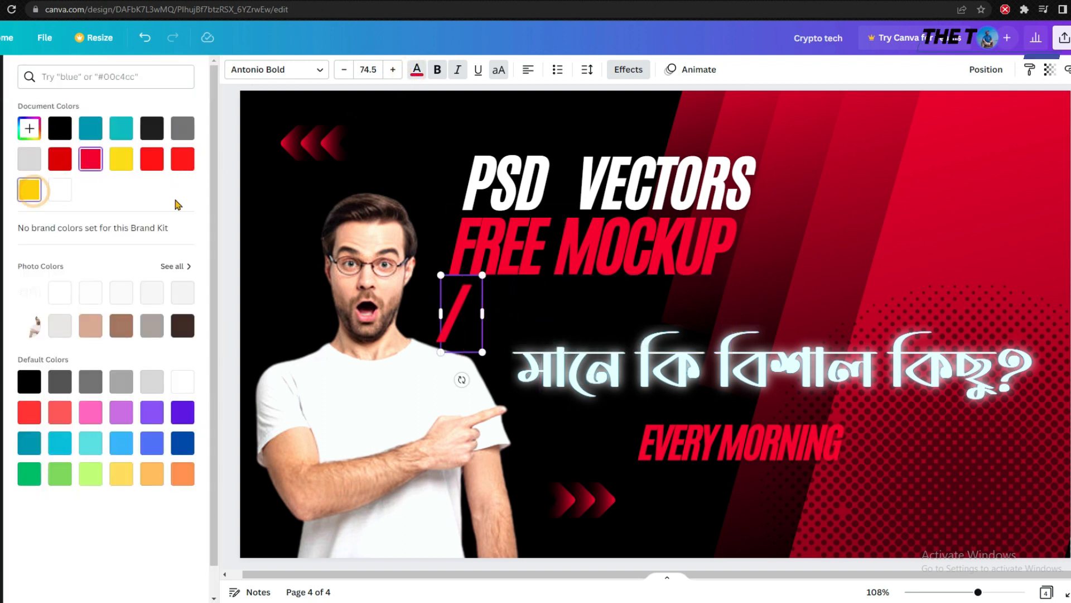
pyautogui.doubleClick(452, 313)
pyautogui.click(33, 194)
pyautogui.click(513, 304)
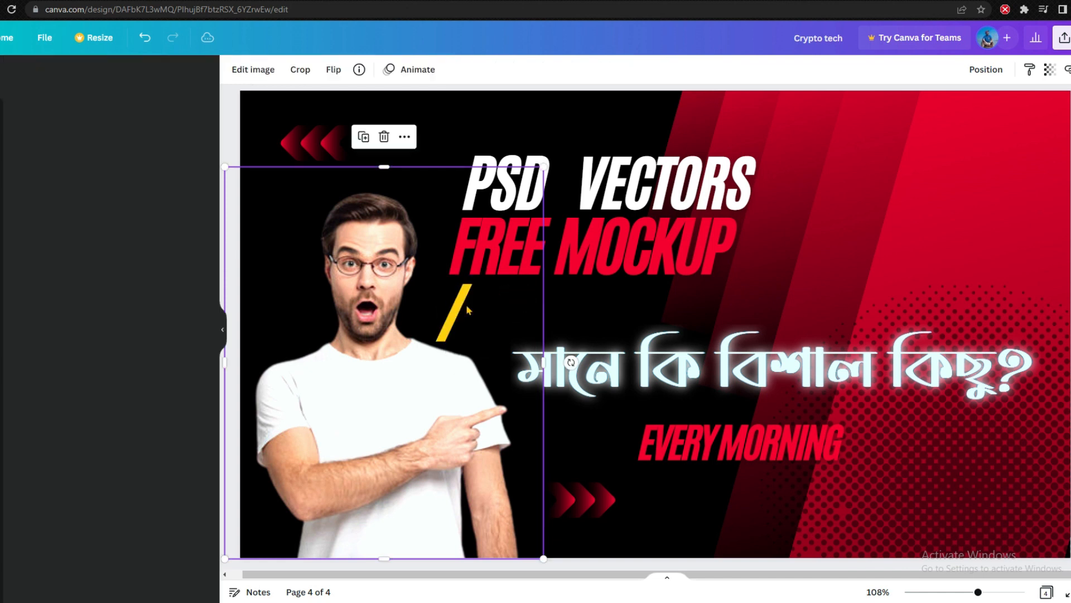
# - Place the yellow divider between PSD and VECTORS and set its size to about 80.6
pyautogui.click(470, 302)
pyautogui.moveTo(481, 274); pyautogui.dragTo(525, 261)
pyautogui.moveTo(459, 300); pyautogui.dragTo(565, 177)
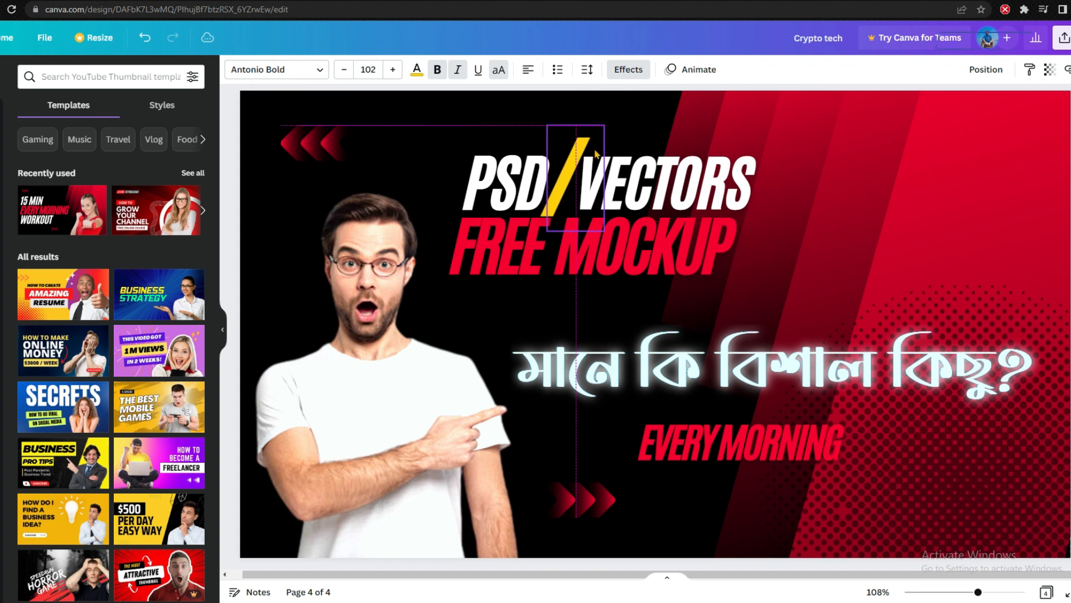
pyautogui.moveTo(605, 125); pyautogui.dragTo(591, 147)
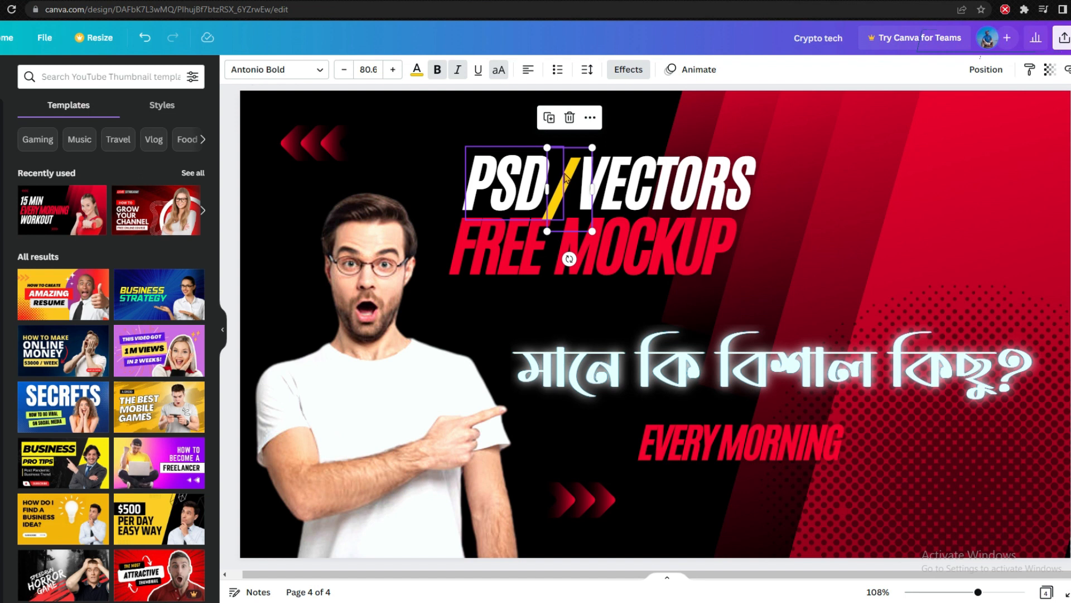
pyautogui.moveTo(570, 184); pyautogui.dragTo(571, 178)
pyautogui.click(492, 321)
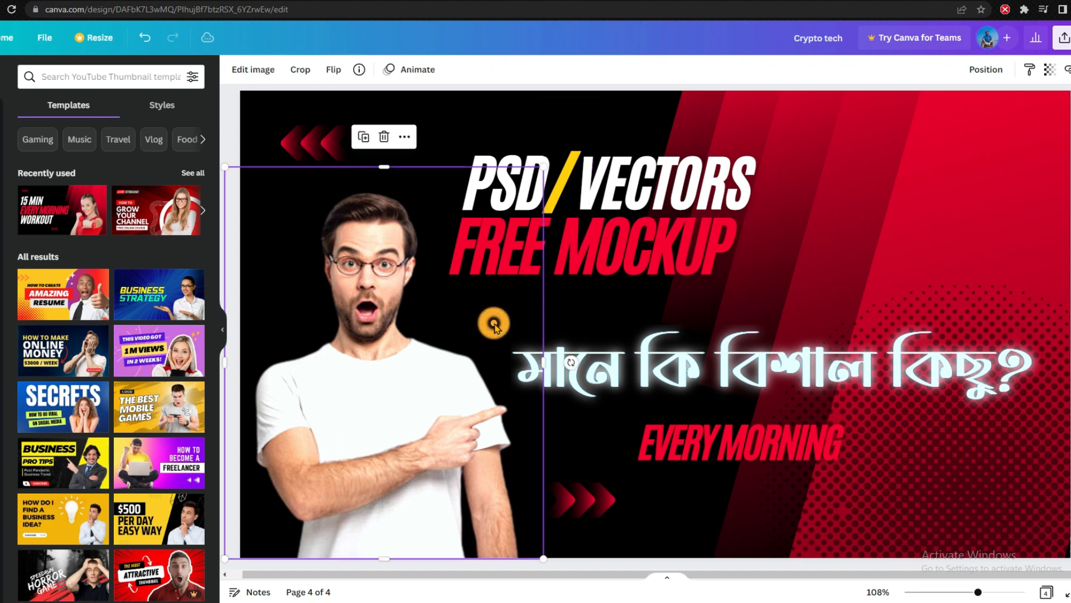
pyautogui.click(616, 315)
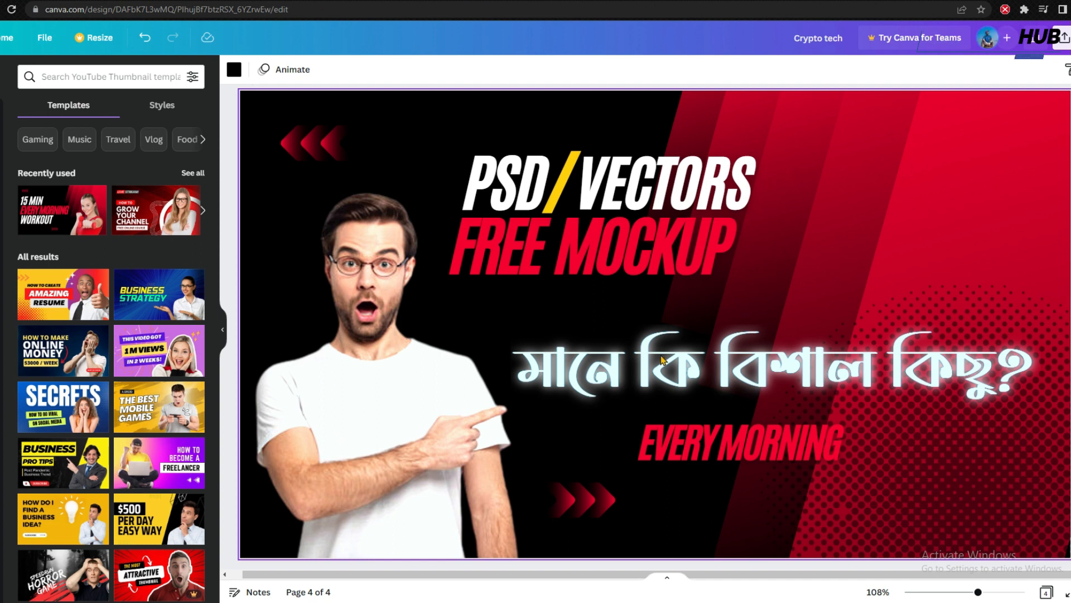
# - Undo the shift of the sharp Bengali layer alone, and move both Bengali text layers together down to just above EVERY MORNING
pyautogui.click(704, 378)
pyautogui.moveTo(703, 379); pyautogui.dragTo(702, 385)
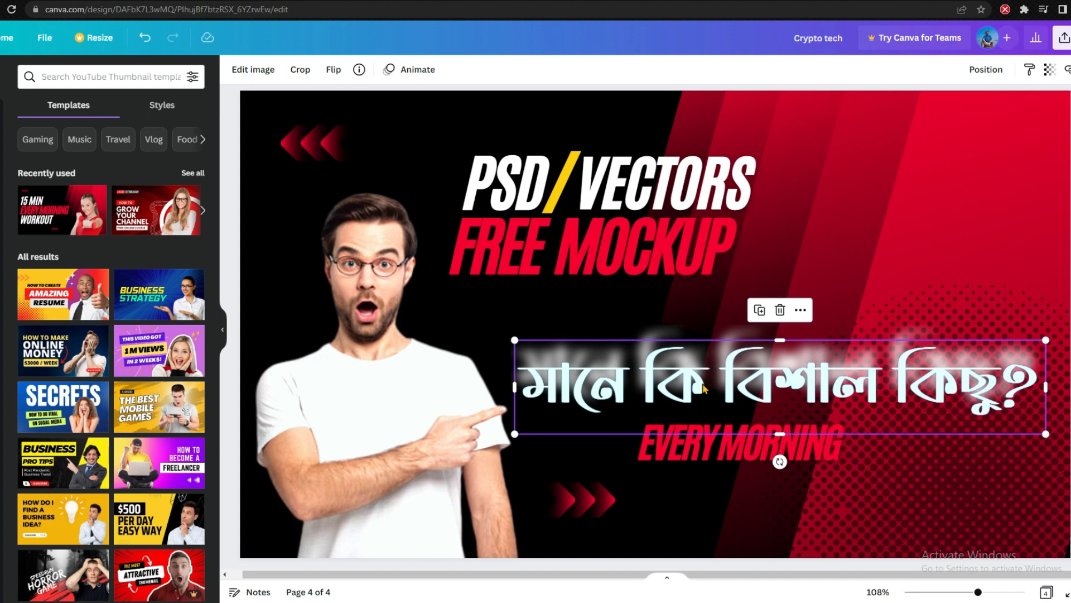
pyautogui.hotkey('ctrl', 'z')
pyautogui.click(615, 438)
pyautogui.moveTo(615, 438); pyautogui.dragTo(631, 395)
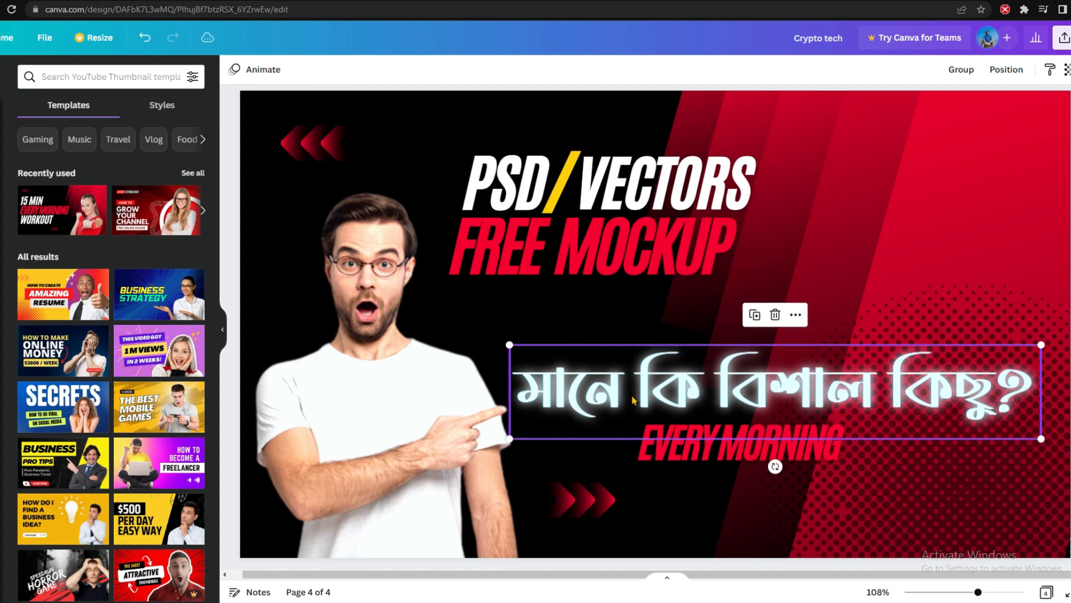
pyautogui.click(544, 330)
pyautogui.click(576, 328)
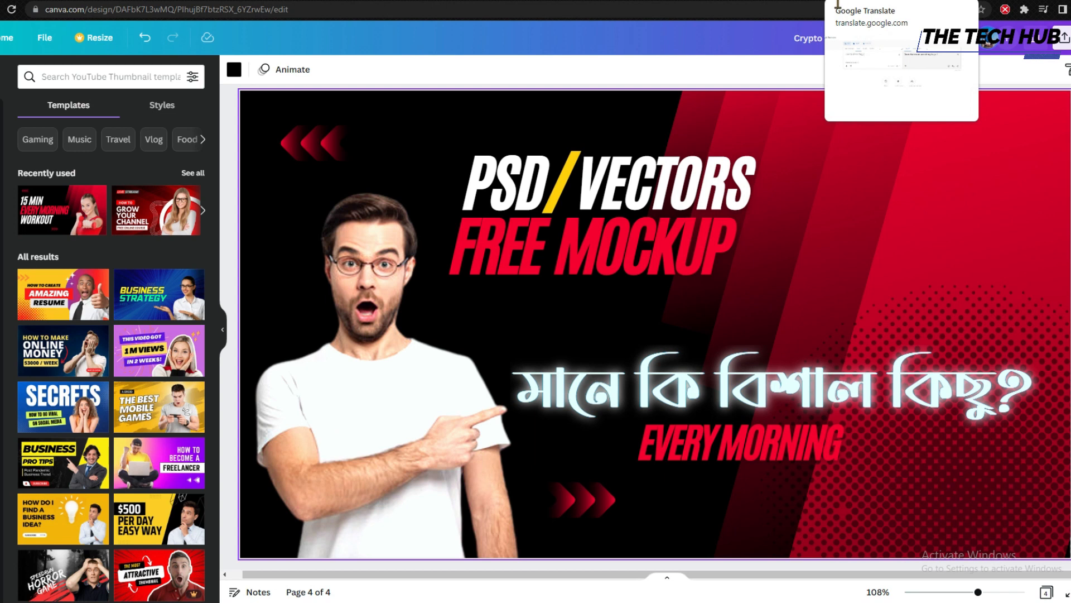
# - Move both Bengali text layers up to sit directly beneath FREE MOCKUP
pyautogui.click(608, 446)
pyautogui.moveTo(623, 383); pyautogui.dragTo(629, 319)
pyautogui.click(598, 410)
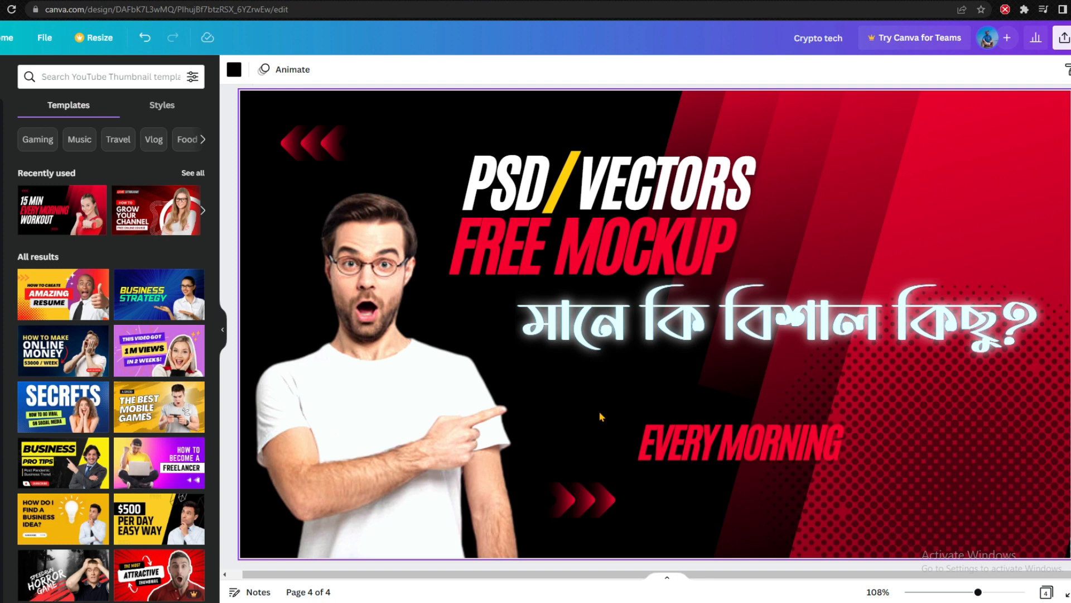
# - Try moving the whole headline and Bengali text down together, and undo both that shift and the Bengali text's previous move up
pyautogui.moveTo(598, 410); pyautogui.dragTo(569, 170)
pyautogui.moveTo(625, 190); pyautogui.dragTo(629, 238)
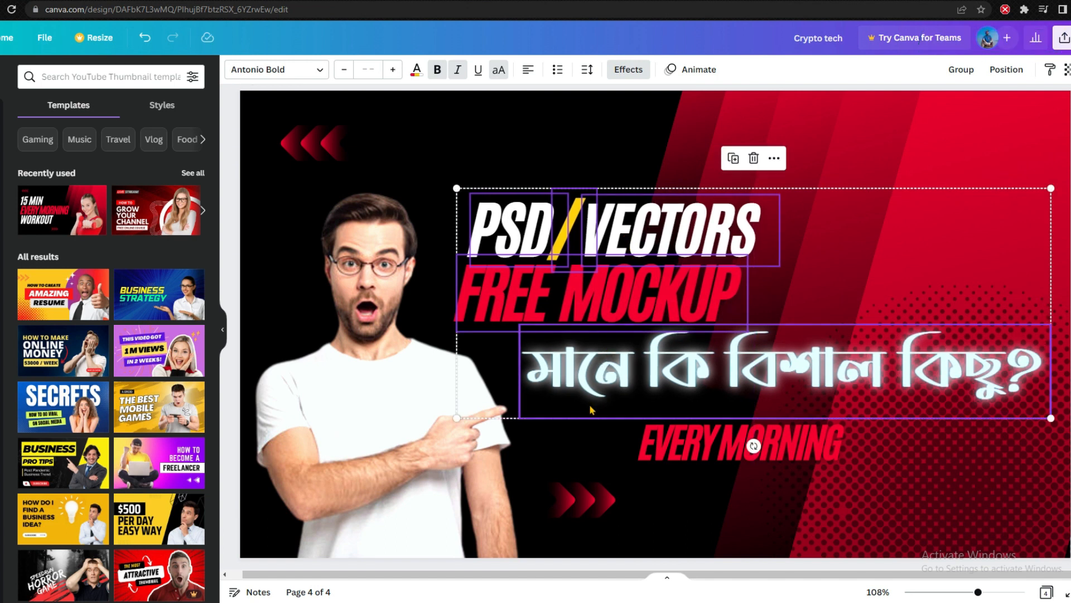
pyautogui.hotkey('ctrl', 'z')
pyautogui.click(590, 433)
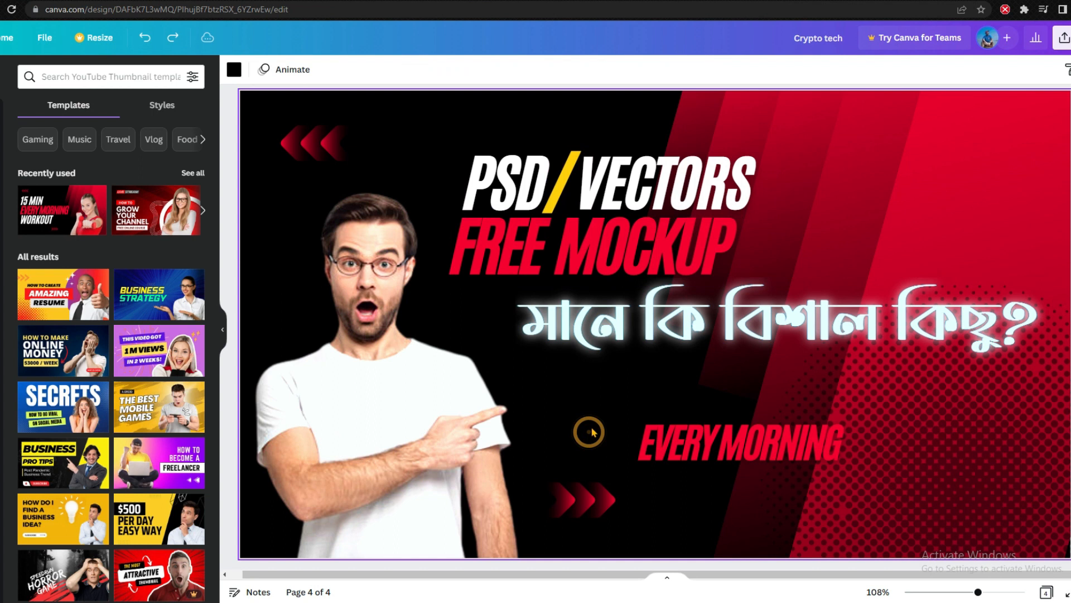
pyautogui.hotkey('ctrl', 'z')
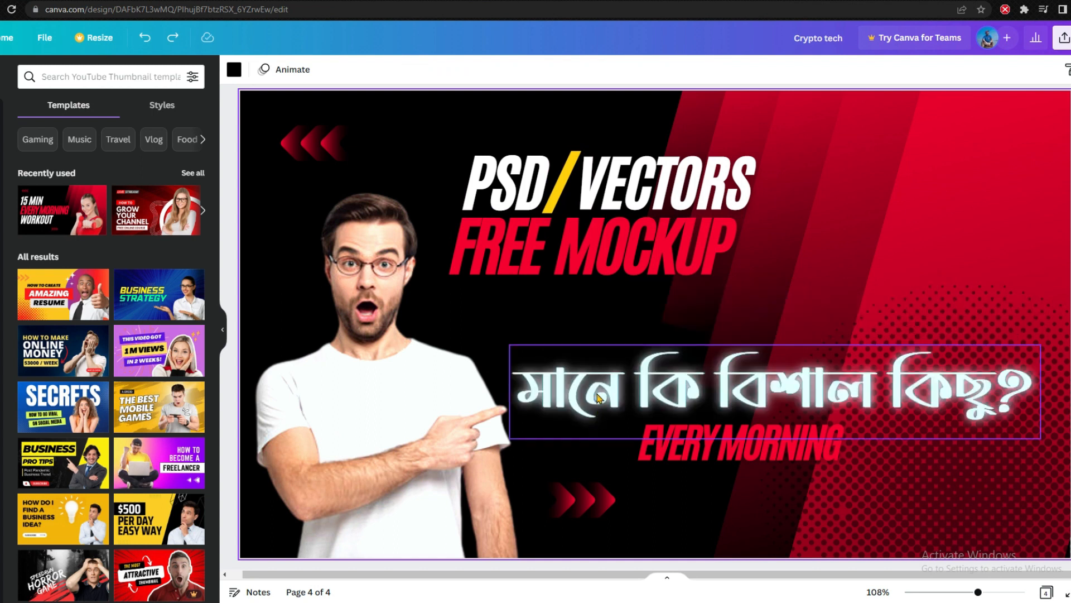
# - Move EVERY MORNING down below the Bengali text, and place a duplicate of FREE MOCKUP directly beneath the original
pyautogui.click(700, 439)
pyautogui.moveTo(700, 439); pyautogui.dragTo(698, 498)
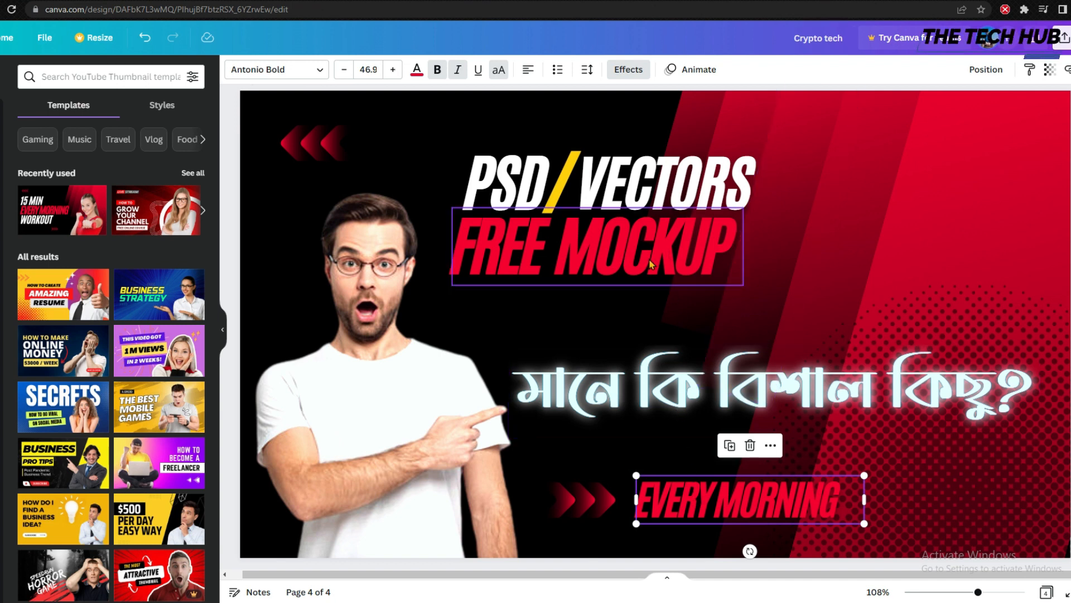
pyautogui.moveTo(645, 272); pyautogui.dragTo(627, 329)
# - Shorten the duplicated FREE MOCKUP line to just MOCKUP and colour it the same yellow as the divider
pyautogui.click(538, 318)
pyautogui.moveTo(538, 318); pyautogui.dragTo(438, 315)
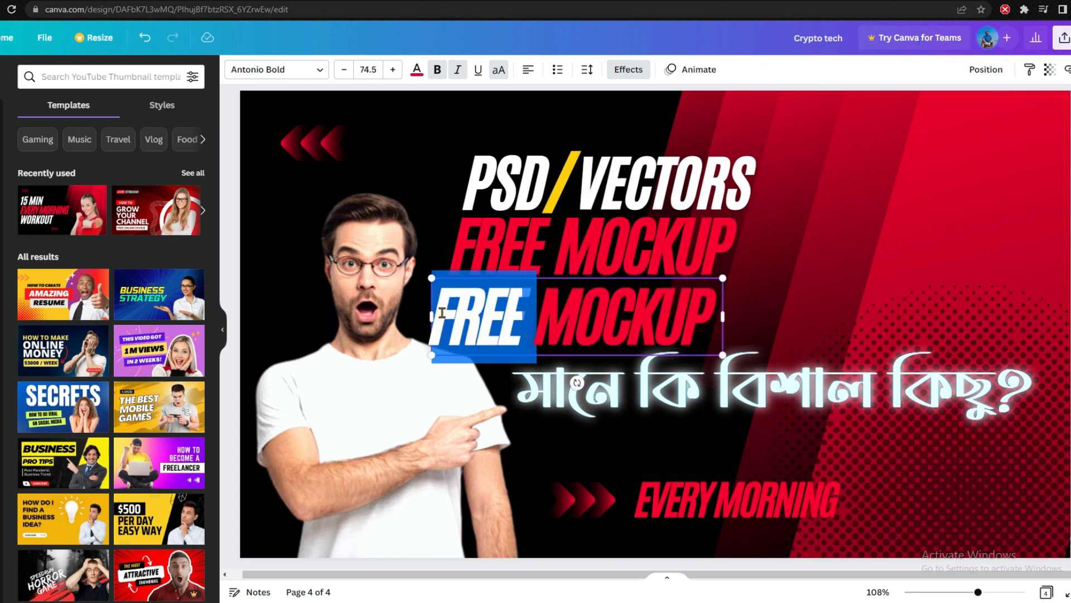
pyautogui.press('BackSpace')
pyautogui.moveTo(628, 315); pyautogui.dragTo(427, 310)
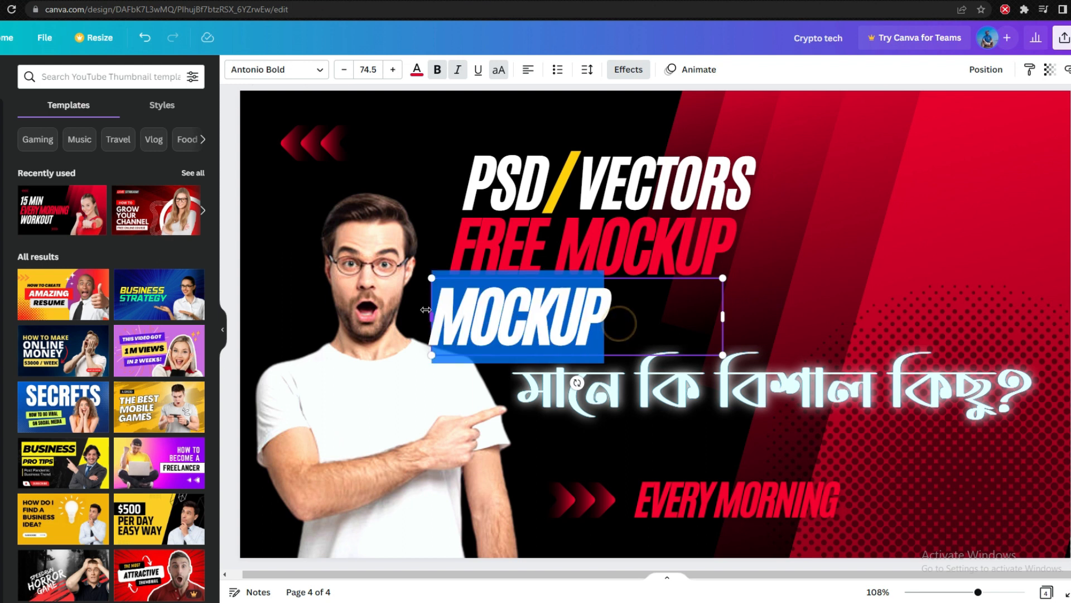
pyautogui.click(417, 70)
pyautogui.click(30, 191)
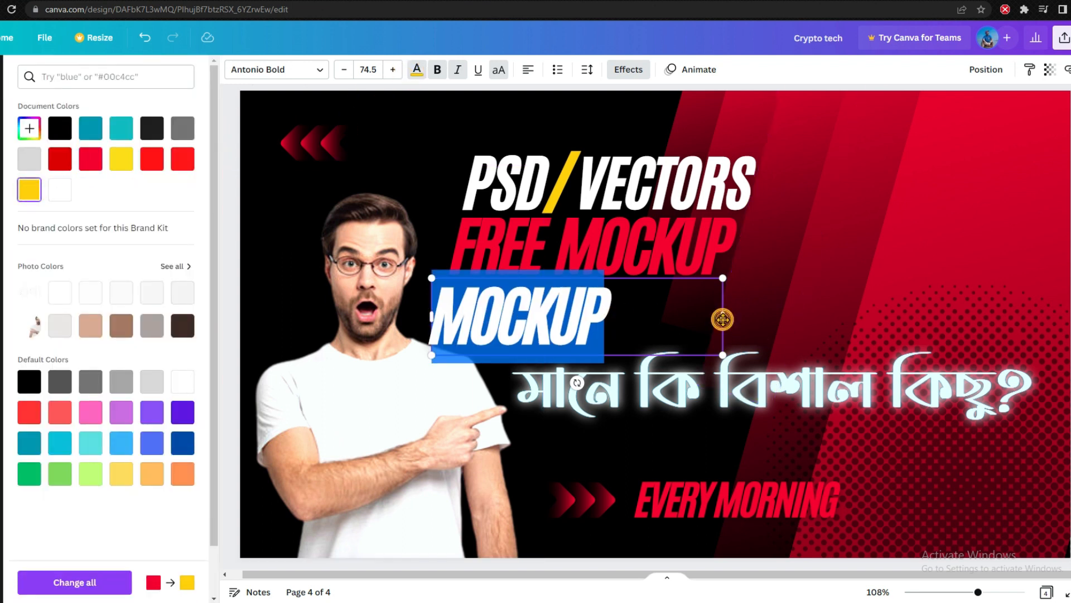
# - Narrow the yellow MOCKUP text box to fit its word and shift it right, just above the Bengali text
pyautogui.click(725, 320)
pyautogui.click(579, 318)
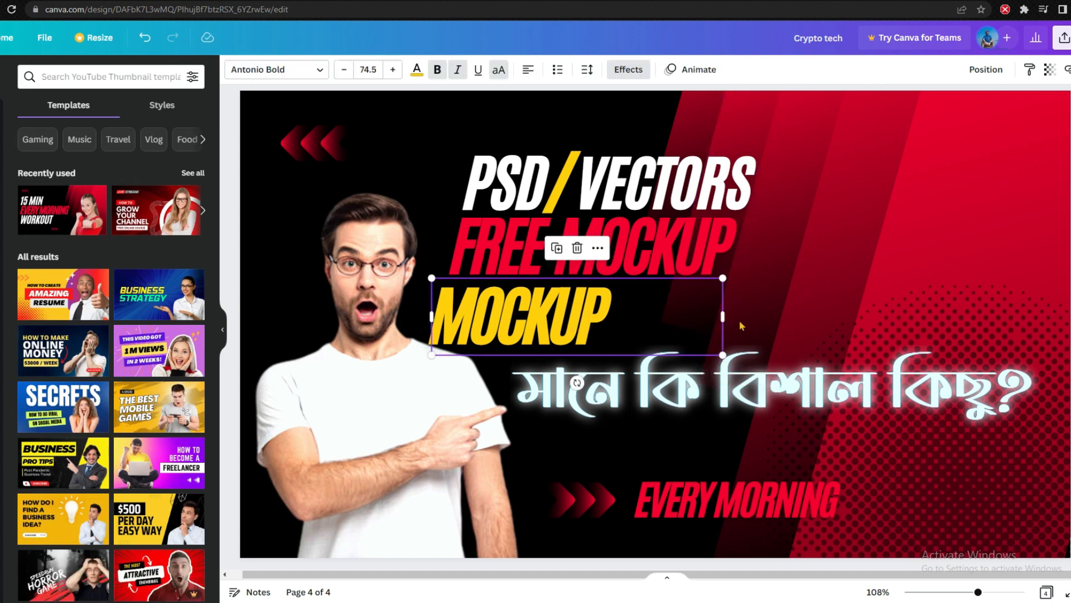
pyautogui.moveTo(723, 317); pyautogui.dragTo(615, 307)
pyautogui.moveTo(523, 320); pyautogui.dragTo(601, 325)
pyautogui.click(633, 443)
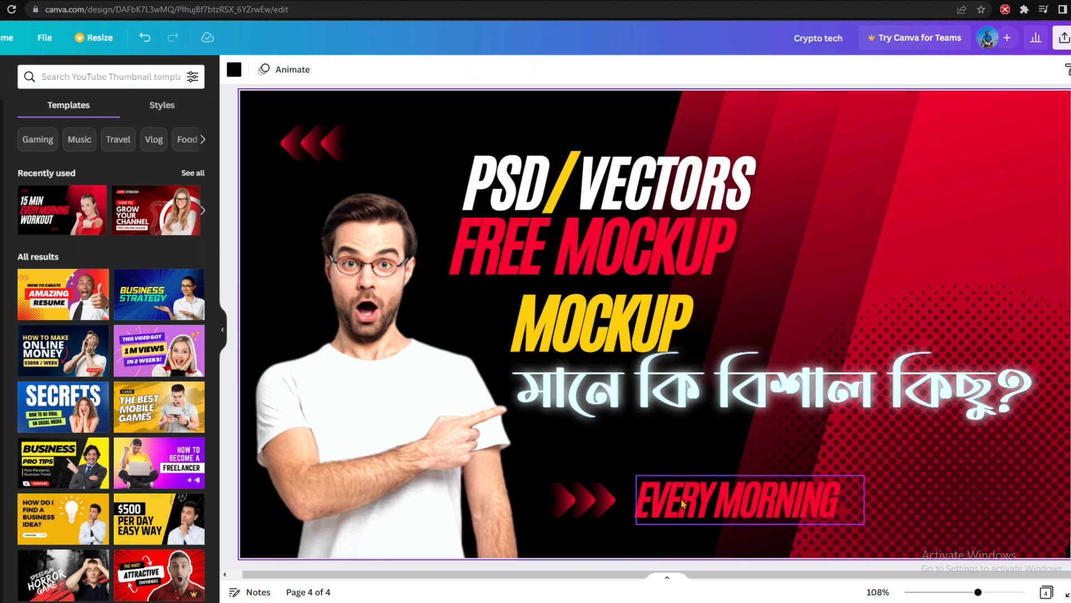
# - Place a duplicate of the yellow MOCKUP just beneath the Bengali text and replace its wording with FREELANCER
pyautogui.click(640, 324)
pyautogui.moveTo(640, 324); pyautogui.dragTo(640, 435)
pyautogui.doubleClick(640, 436)
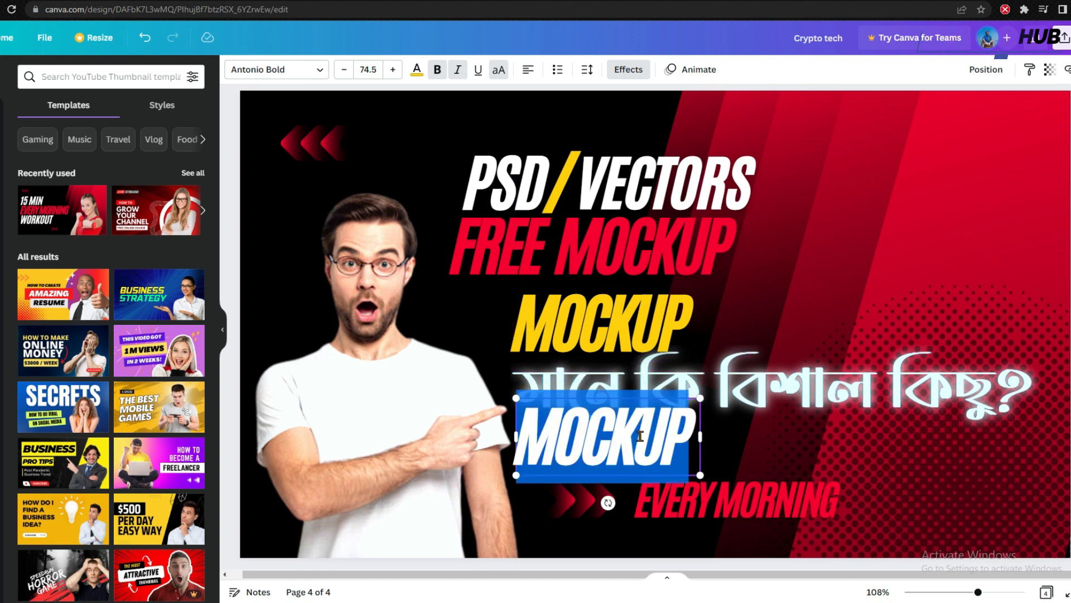
pyautogui.write('FREE')
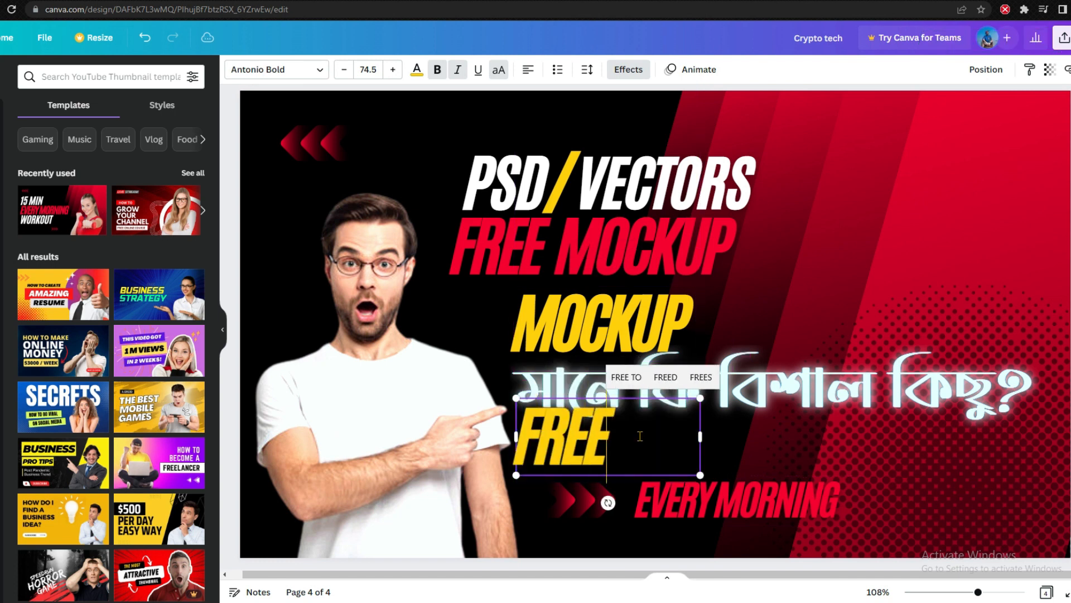
pyautogui.write('LANCER')
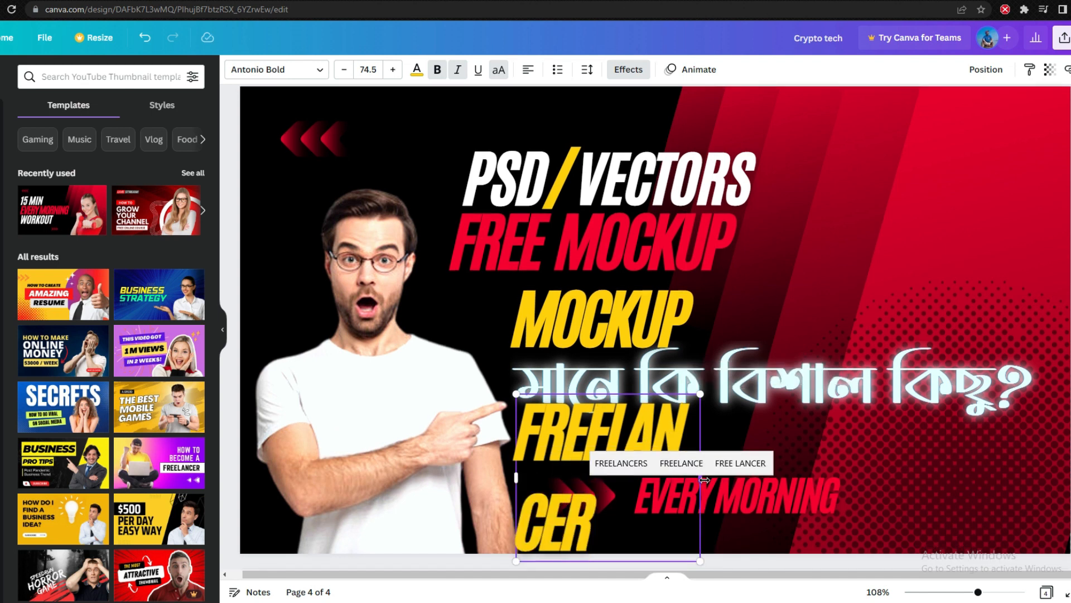
# - Fit FREELANCER on one line at size 39.3 and position it close under the start of the Bengali text
pyautogui.moveTo(700, 477); pyautogui.dragTo(649, 430)
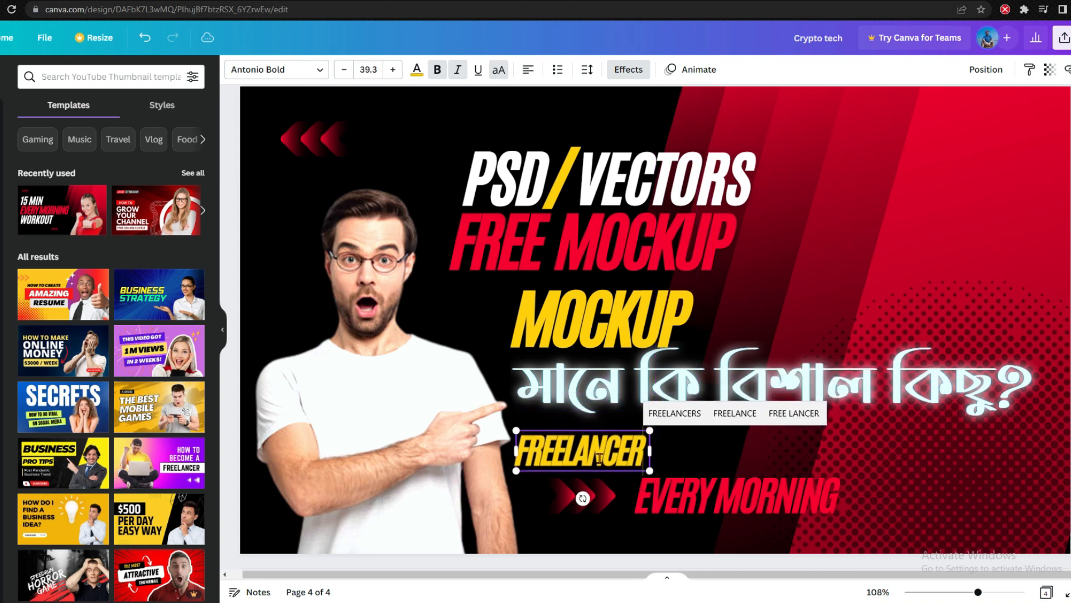
pyautogui.click(672, 455)
pyautogui.moveTo(601, 456); pyautogui.dragTo(616, 439)
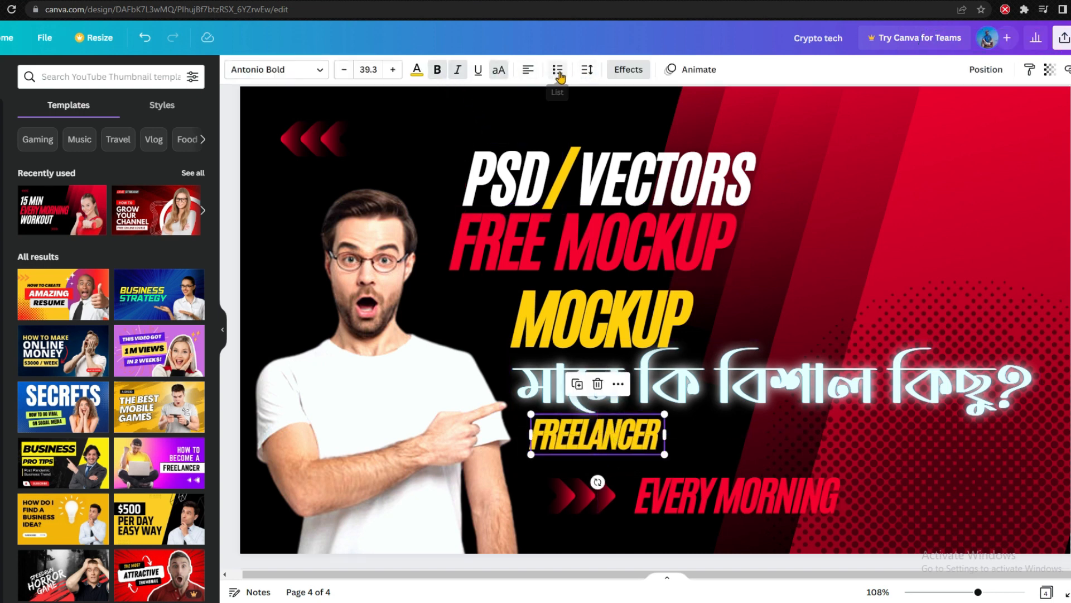
# - Widen the letter spacing of FREELANCER and reduce its text size to 31.8
pyautogui.click(583, 71)
pyautogui.moveTo(618, 130); pyautogui.dragTo(634, 122)
pyautogui.moveTo(667, 460)
pyautogui.mouseDown()
pyautogui.moveTo(717, 444)
pyautogui.moveTo(671, 448)
pyautogui.mouseUp()
# - Place a duplicate of FREELANCER beside it and change the copy's wording to FIVERR
pyautogui.moveTo(599, 448); pyautogui.dragTo(754, 439)
pyautogui.doubleClick(754, 438)
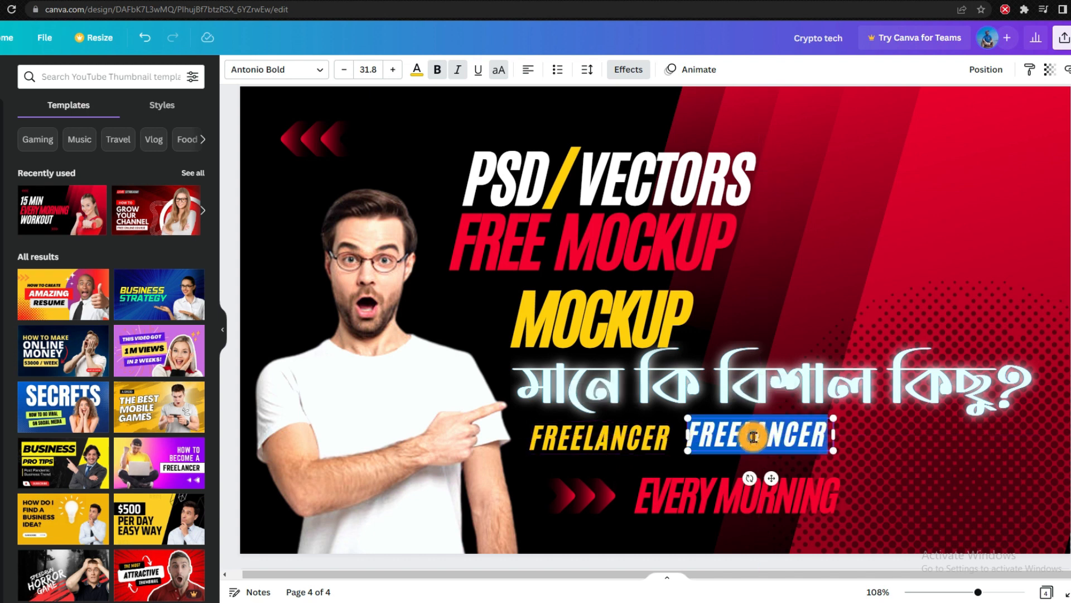
pyautogui.write('FI')
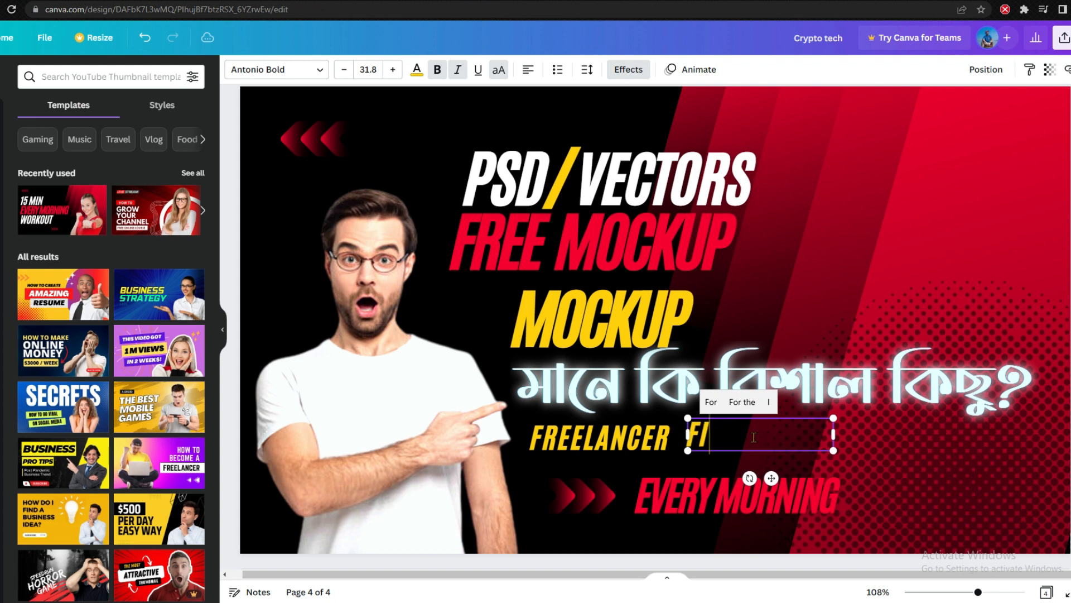
pyautogui.write('VERR')
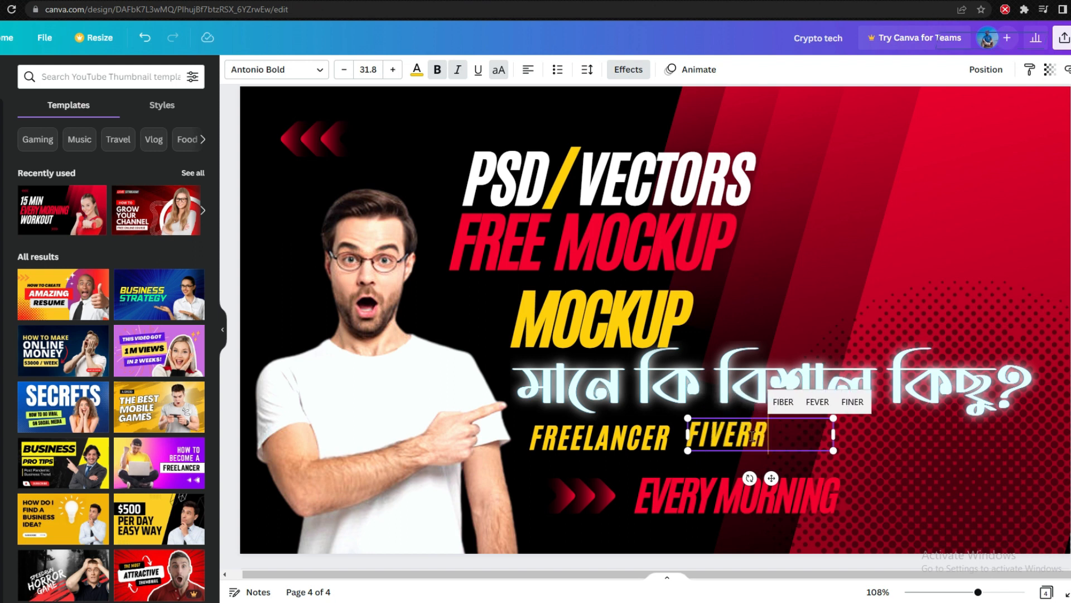
# - Add a duplicate of FIVERR farther right reading UPWORK, with its text box narrowed to fit the word
pyautogui.moveTo(769, 477); pyautogui.dragTo(881, 478)
pyautogui.doubleClick(842, 444)
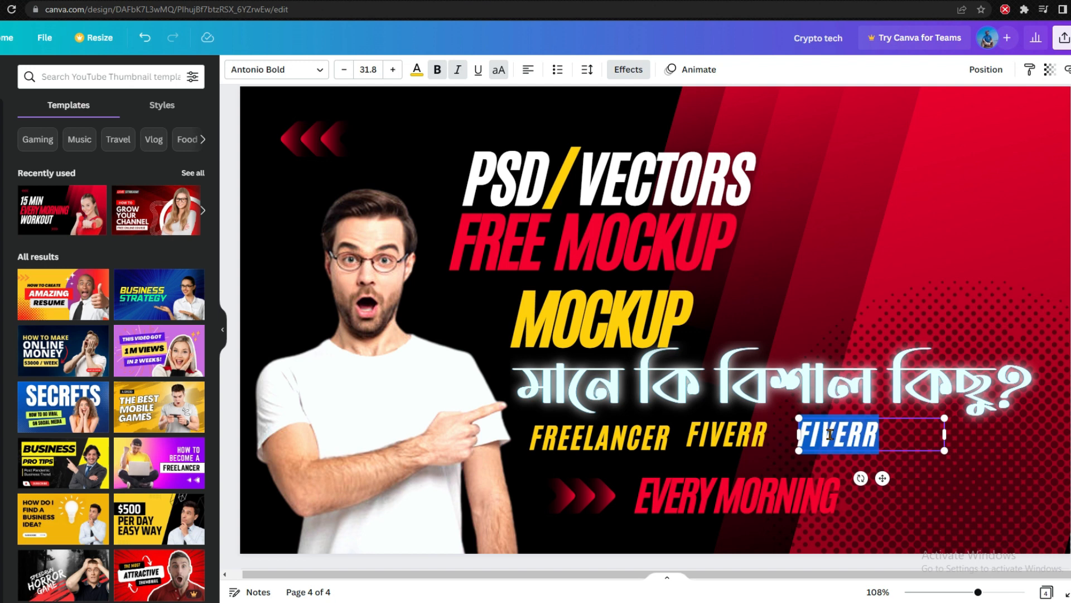
pyautogui.write('UPWORK')
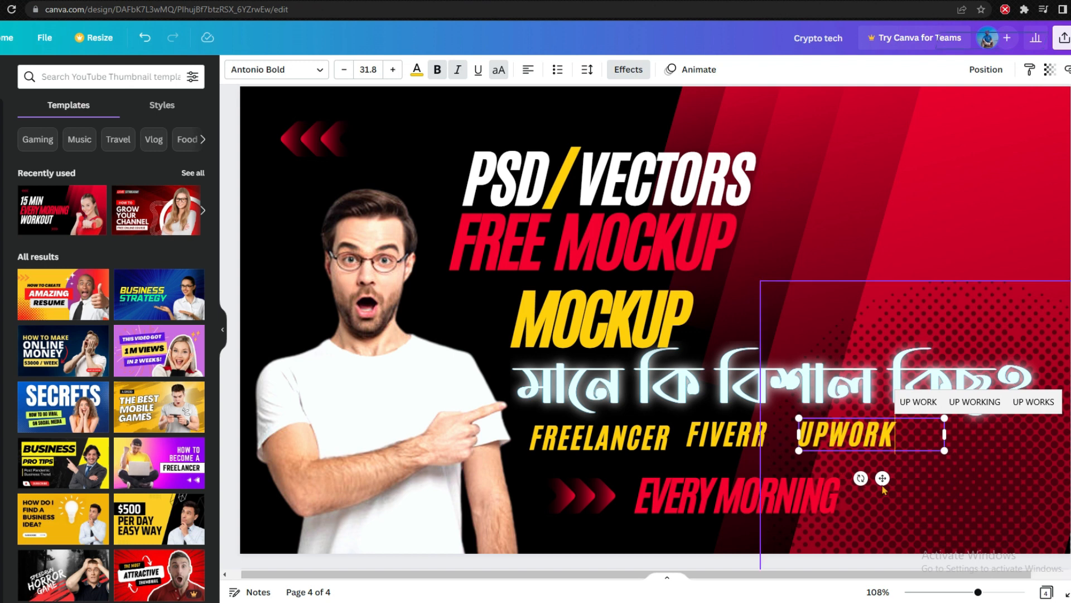
pyautogui.moveTo(944, 434); pyautogui.dragTo(913, 442)
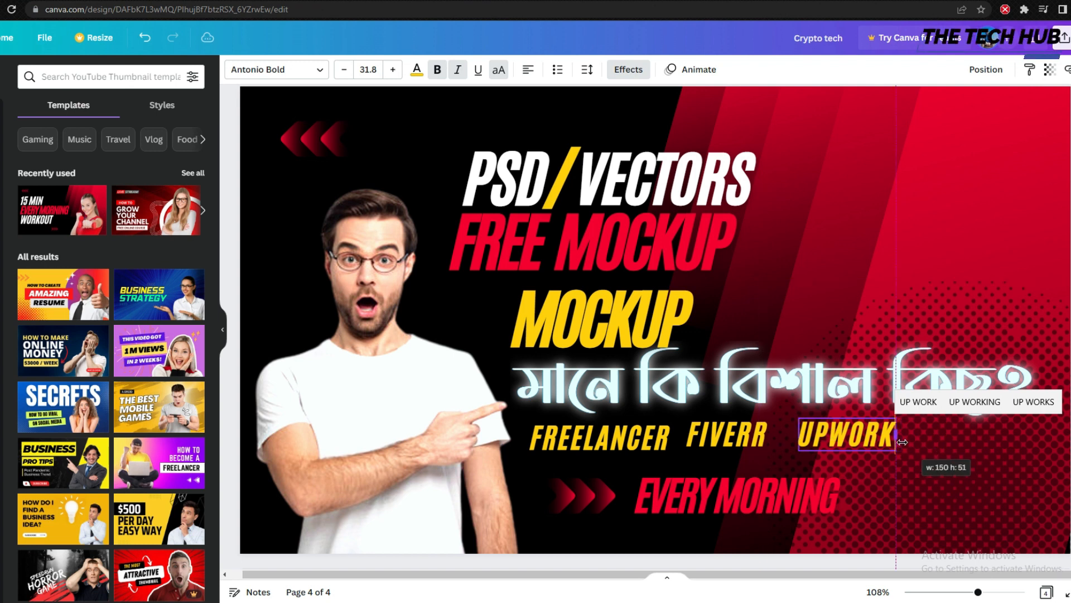
pyautogui.moveTo(860, 477); pyautogui.dragTo(893, 477)
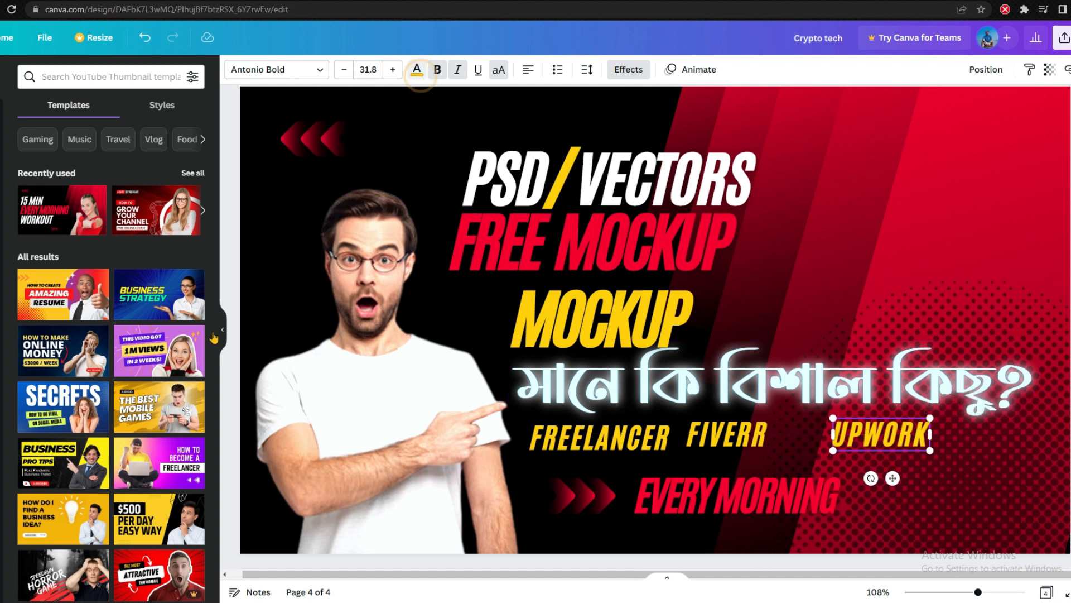
# - Try turquoise blue on UPWORK, undo it, and apply the deeper cyan instead
pyautogui.click(417, 71)
pyautogui.click(95, 445)
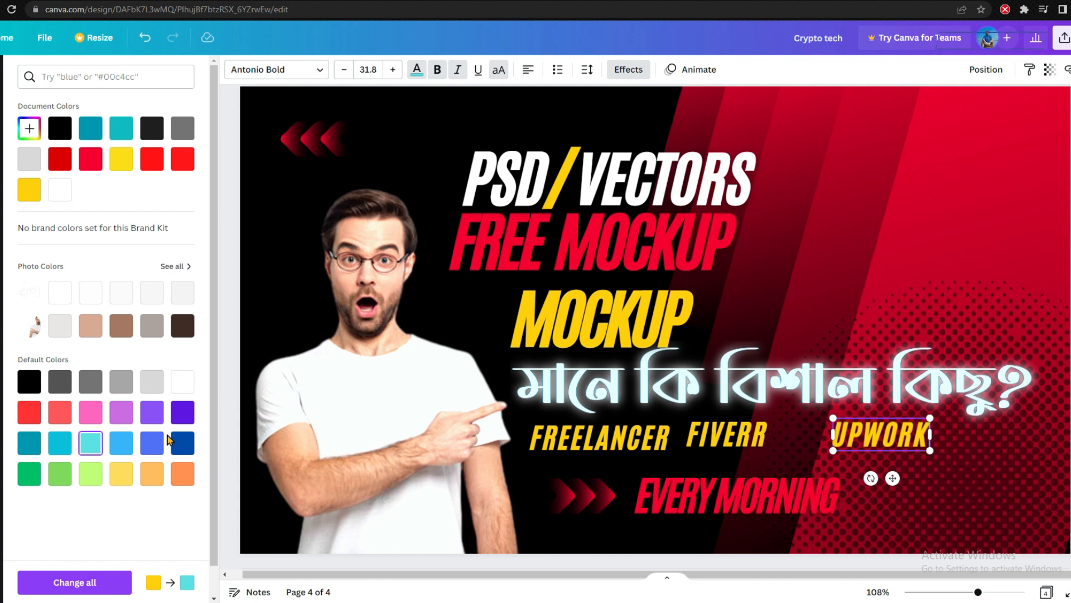
pyautogui.hotkey('ctrl', 'z')
pyautogui.click(69, 450)
# - Colour FREELANCER cyan and FIVERR green
pyautogui.click(739, 438)
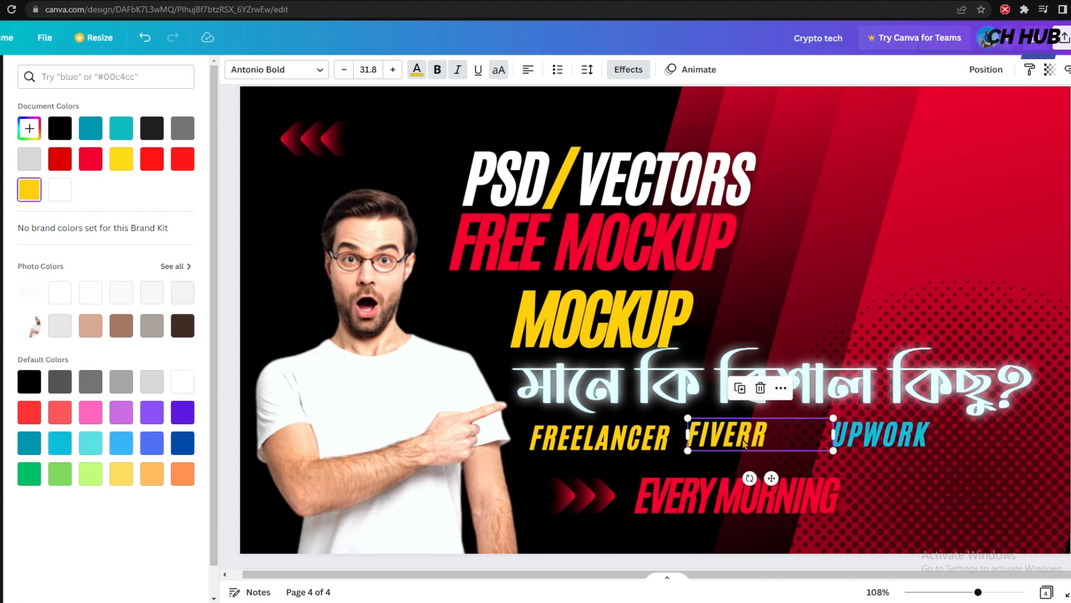
pyautogui.click(545, 436)
pyautogui.click(52, 450)
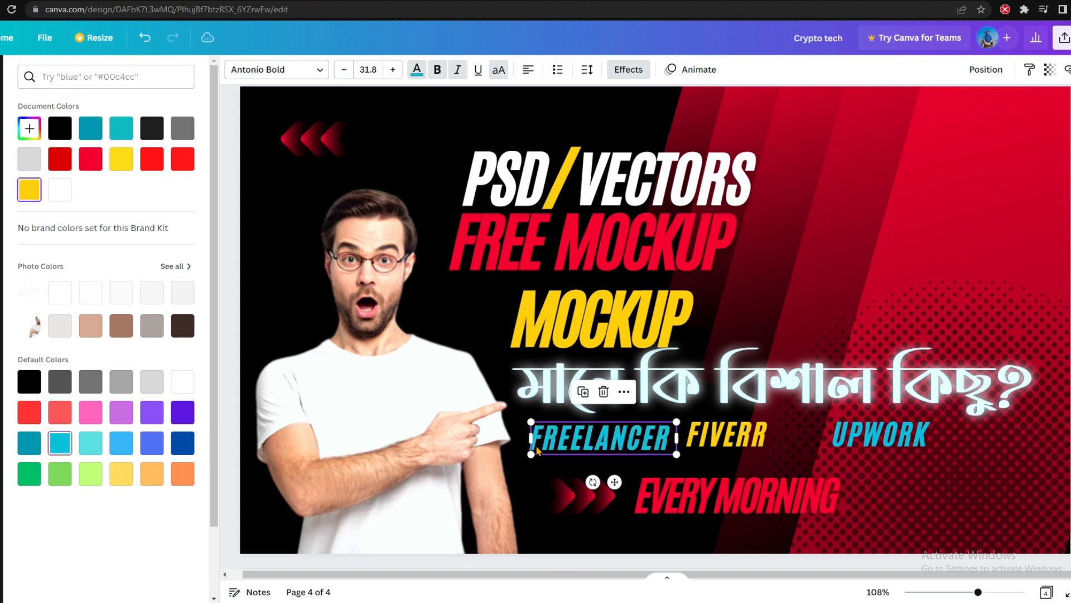
pyautogui.click(725, 435)
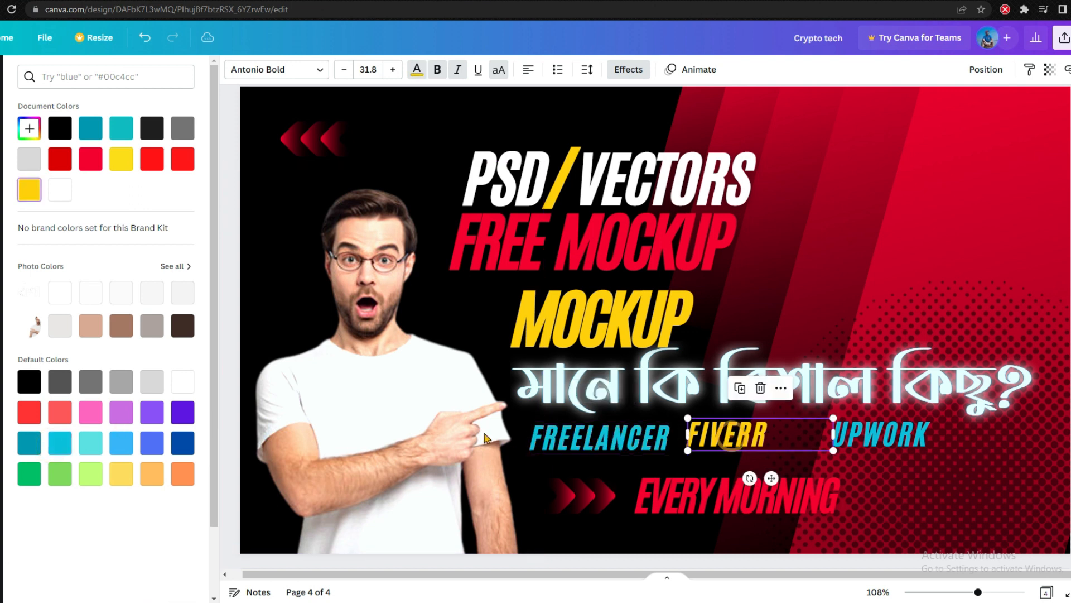
pyautogui.click(29, 474)
# - Colour UPWORK white, with its first two letters UP in the divider's yellow
pyautogui.click(855, 440)
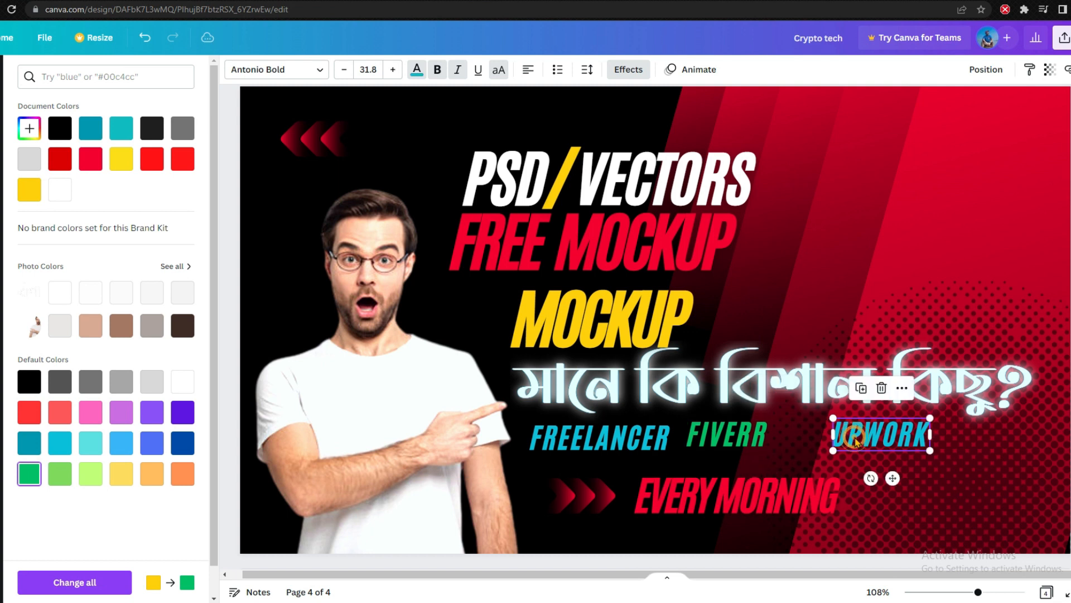
pyautogui.click(59, 441)
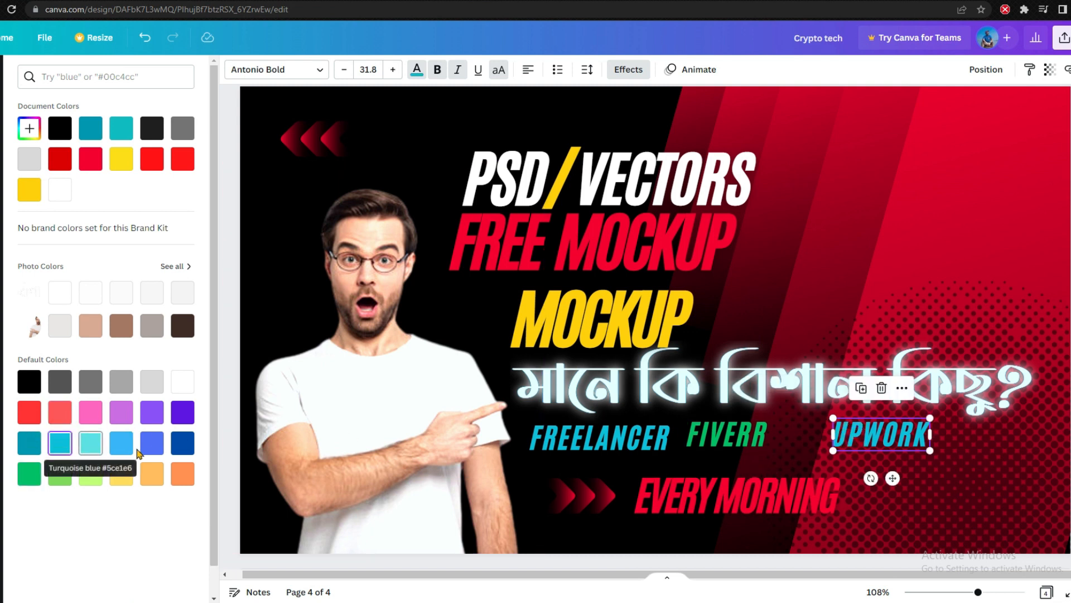
pyautogui.click(156, 446)
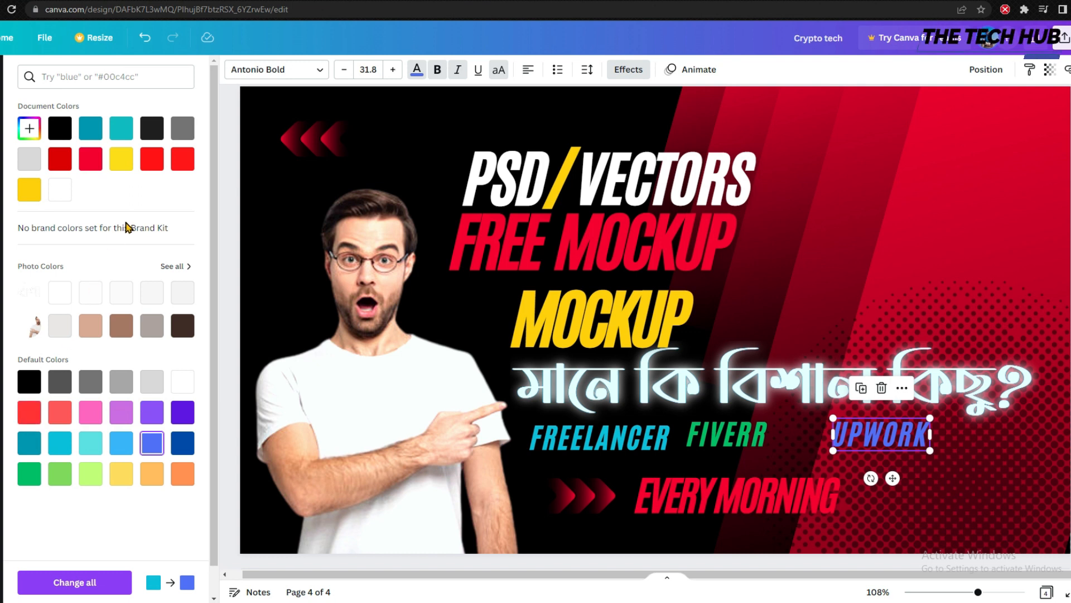
pyautogui.click(175, 391)
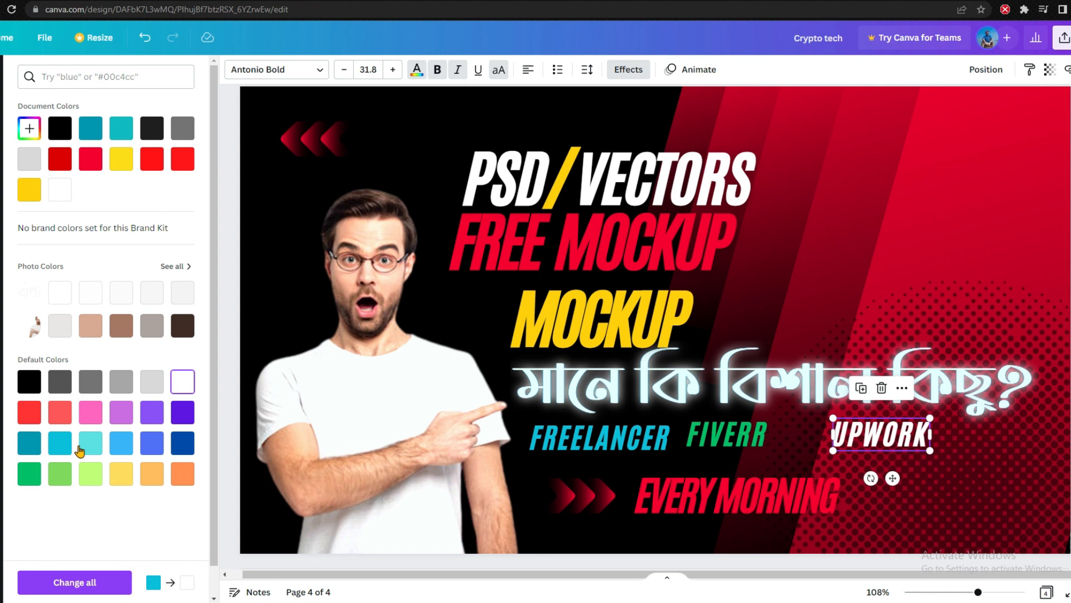
pyautogui.doubleClick(868, 433)
pyautogui.moveTo(866, 433); pyautogui.dragTo(835, 435)
pyautogui.click(29, 190)
pyautogui.click(859, 544)
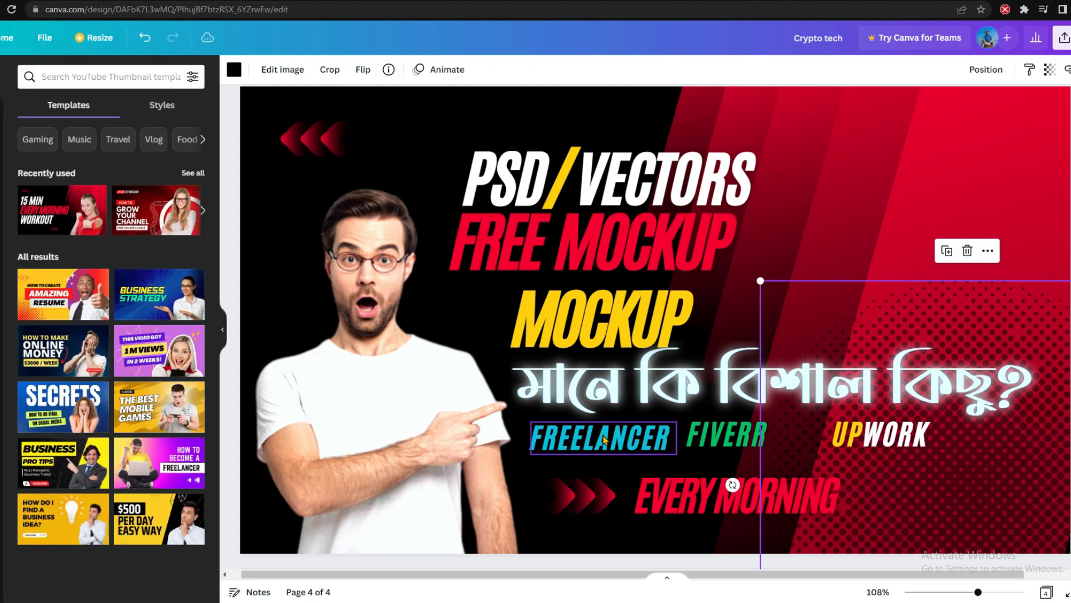
# - Narrow the FIVERR text box and arrange FREELANCER, FIVERR and UPWORK in one level, evenly spaced row
pyautogui.click(603, 441)
pyautogui.click(721, 434)
pyautogui.moveTo(721, 434); pyautogui.dragTo(719, 431)
pyautogui.moveTo(792, 442); pyautogui.dragTo(779, 439)
pyautogui.moveTo(877, 443); pyautogui.dragTo(856, 441)
pyautogui.moveTo(742, 439); pyautogui.dragTo(748, 435)
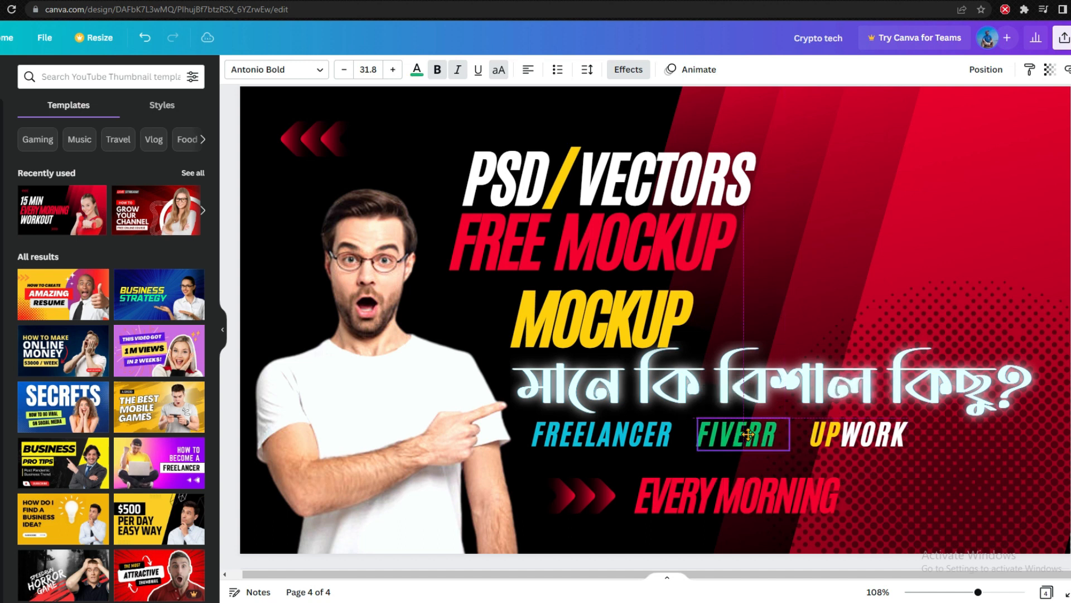
pyautogui.click(614, 438)
pyautogui.moveTo(610, 433); pyautogui.dragTo(610, 430)
pyautogui.click(544, 470)
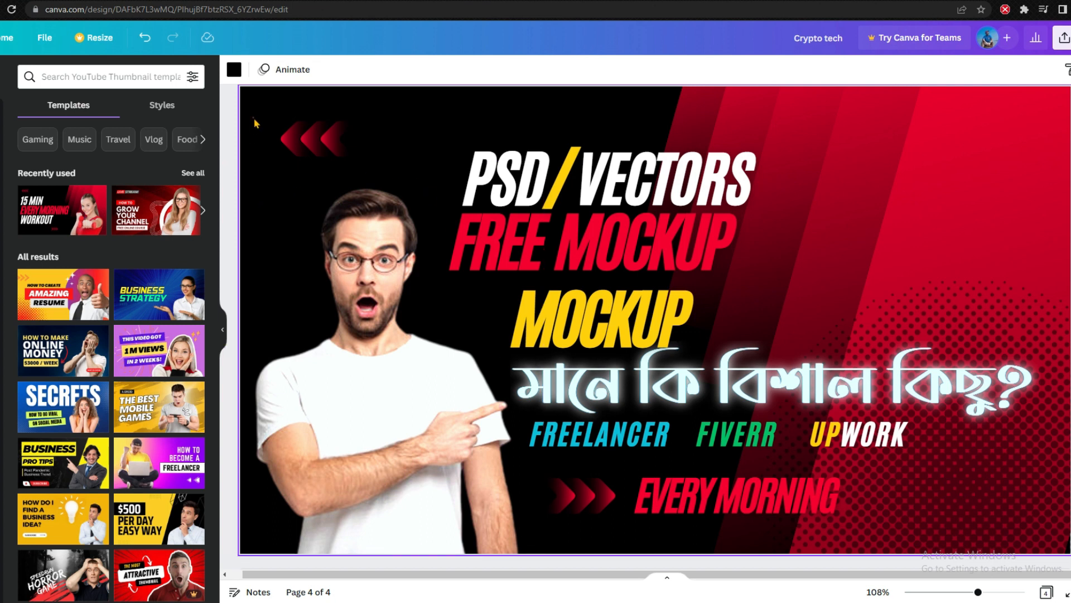
# - Try white, medium blue, dark blue, dark grey and mid grey as the page's background colour
pyautogui.click(233, 72)
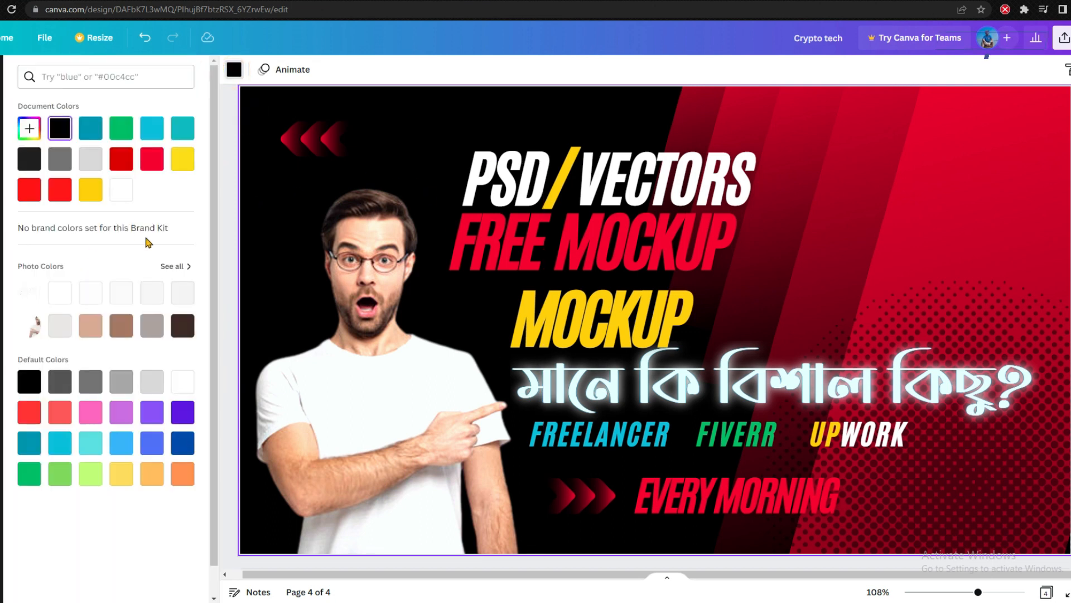
pyautogui.click(124, 192)
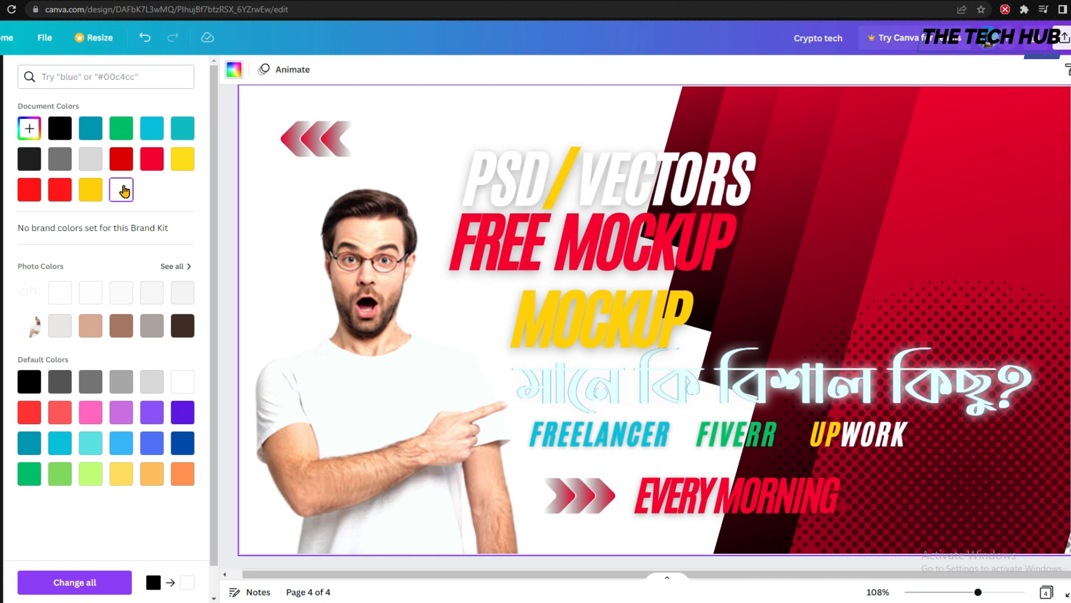
pyautogui.click(153, 444)
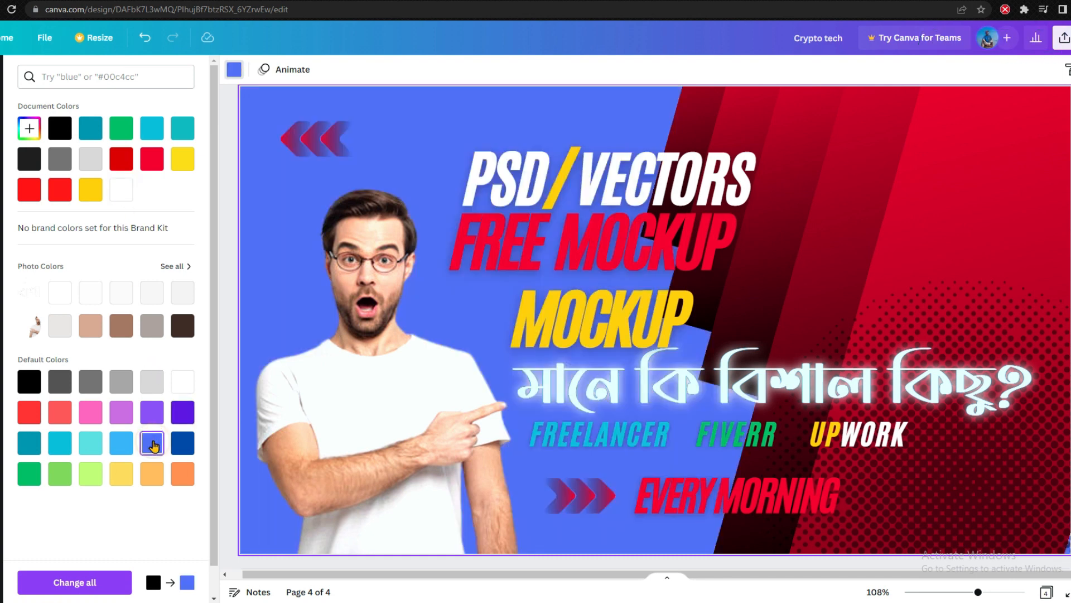
pyautogui.click(182, 445)
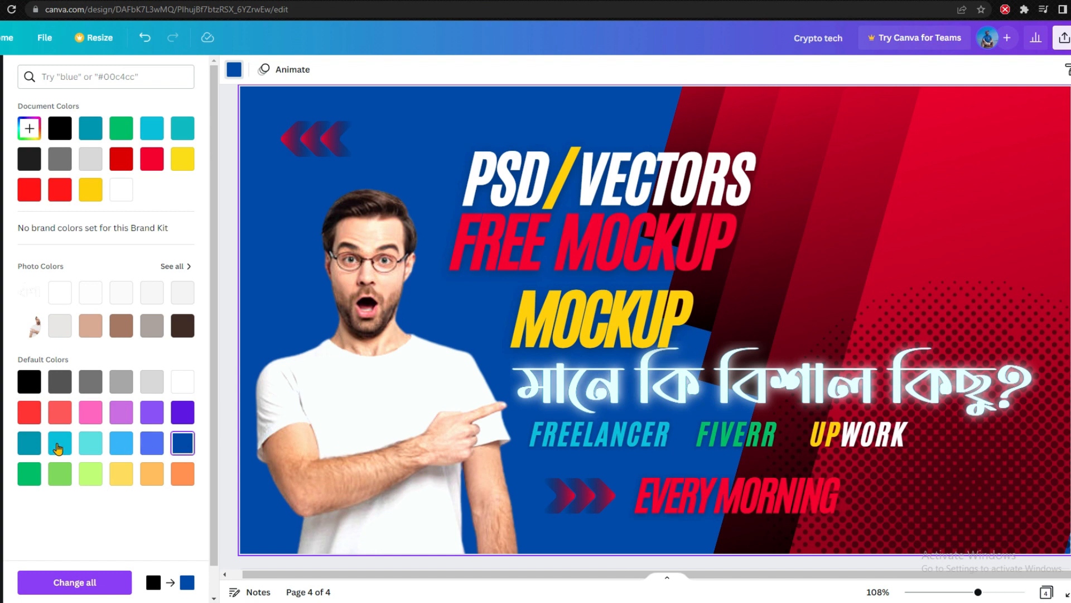
pyautogui.click(59, 382)
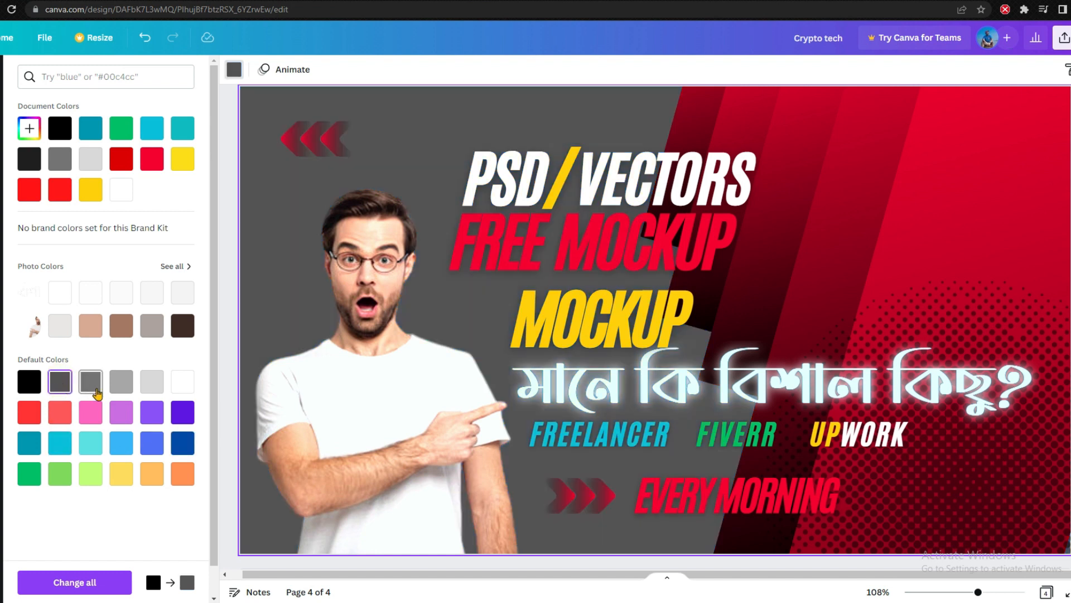
pyautogui.click(122, 392)
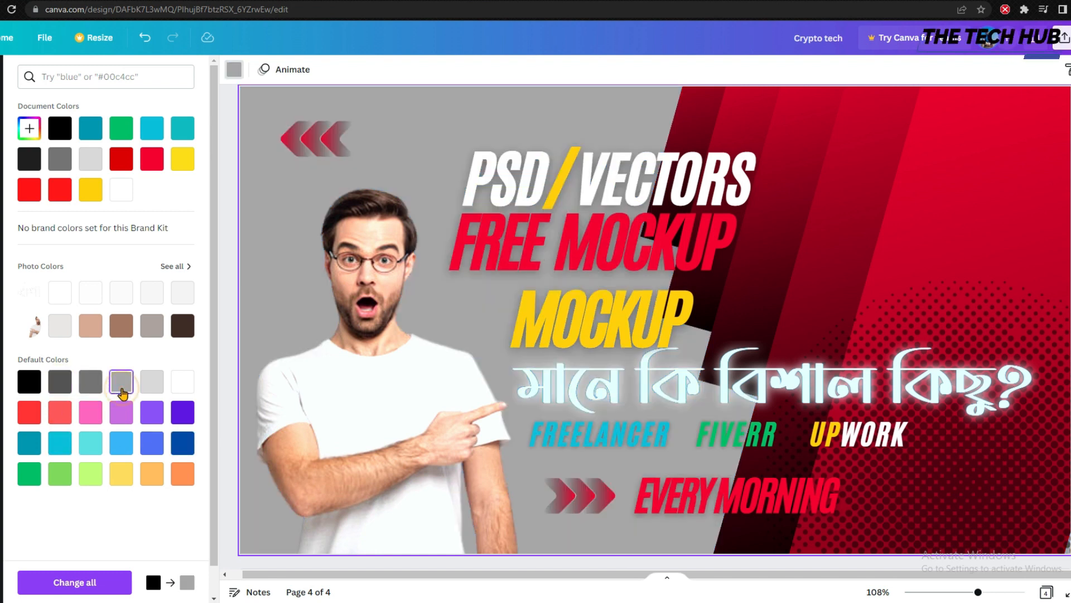
# - Try light grey, dark grey and mid grey as the page's background colour
pyautogui.click(151, 384)
pyautogui.click(60, 382)
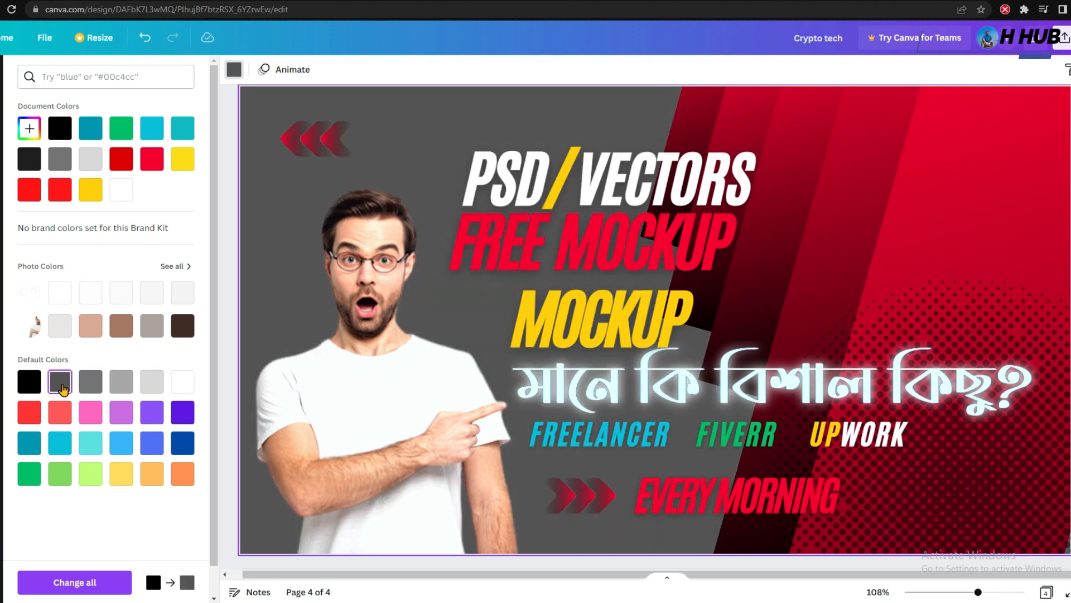
pyautogui.click(90, 382)
pyautogui.click(285, 387)
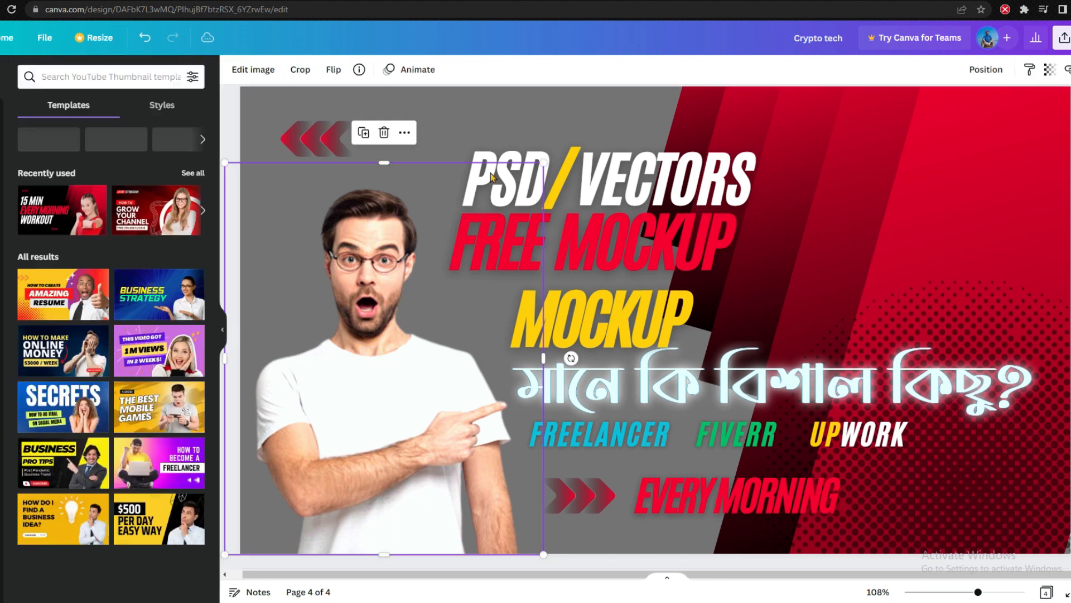
# - Set the page's background colour back to black
pyautogui.click(264, 127)
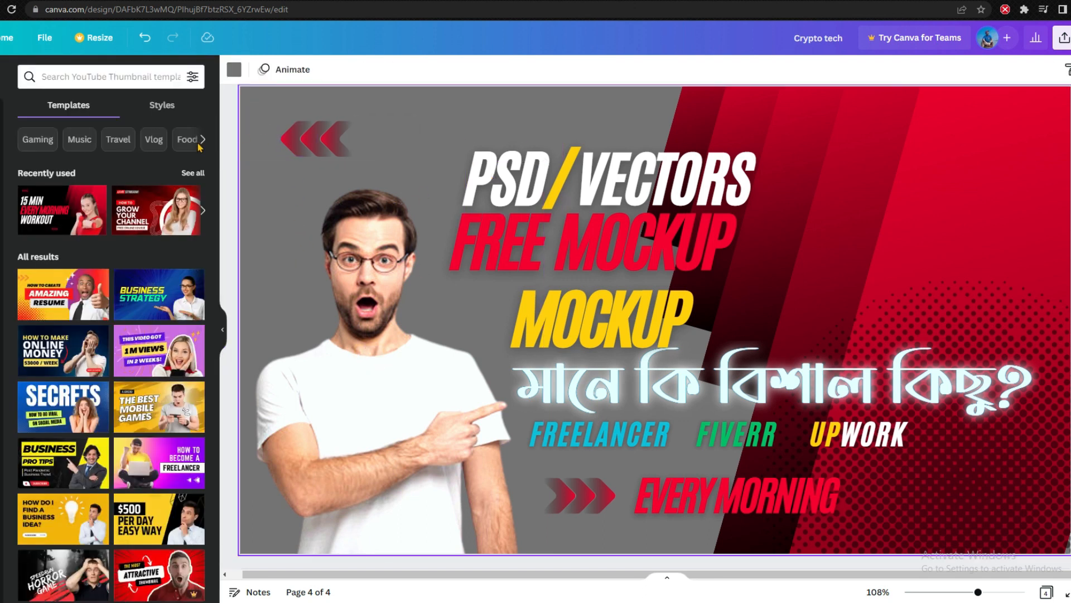
pyautogui.click(235, 70)
pyautogui.click(59, 128)
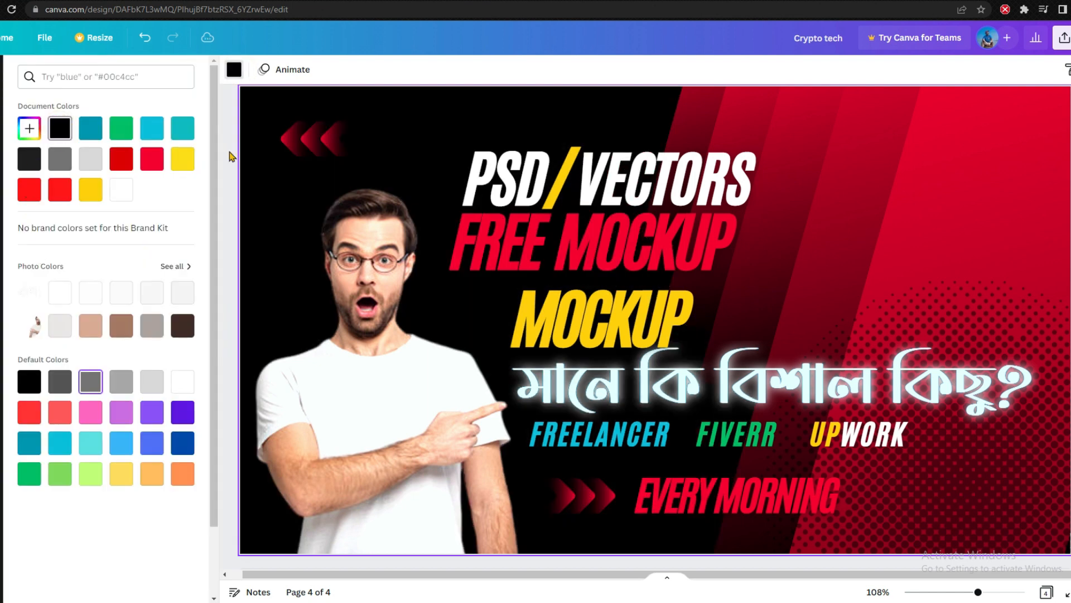
pyautogui.click(1025, 331)
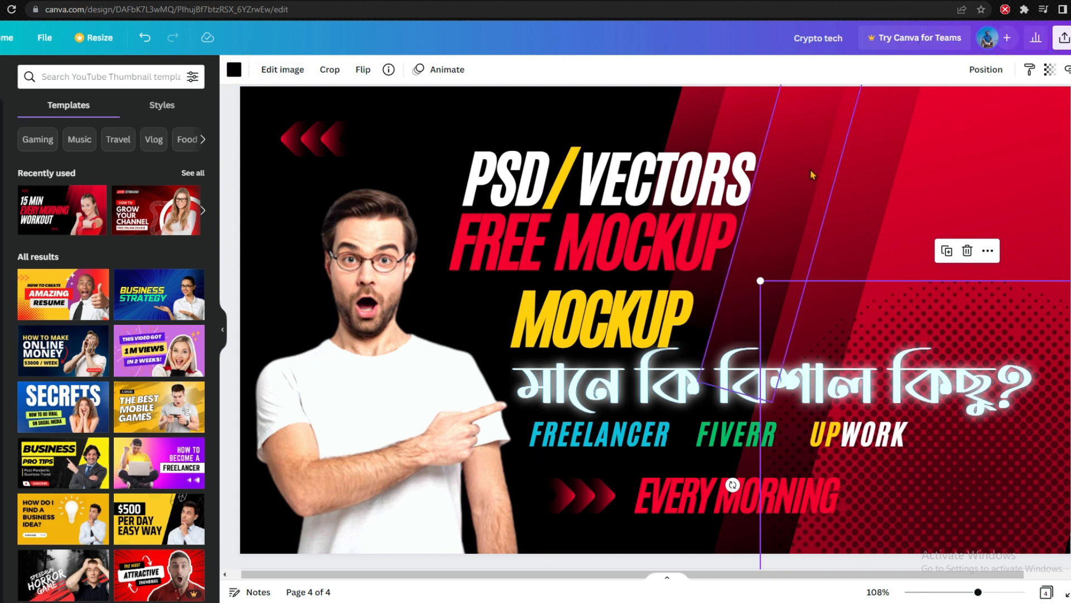
# - Shrink the surprised man's photo slightly and shift it toward the page's left edge, away from the headline text
pyautogui.click(389, 290)
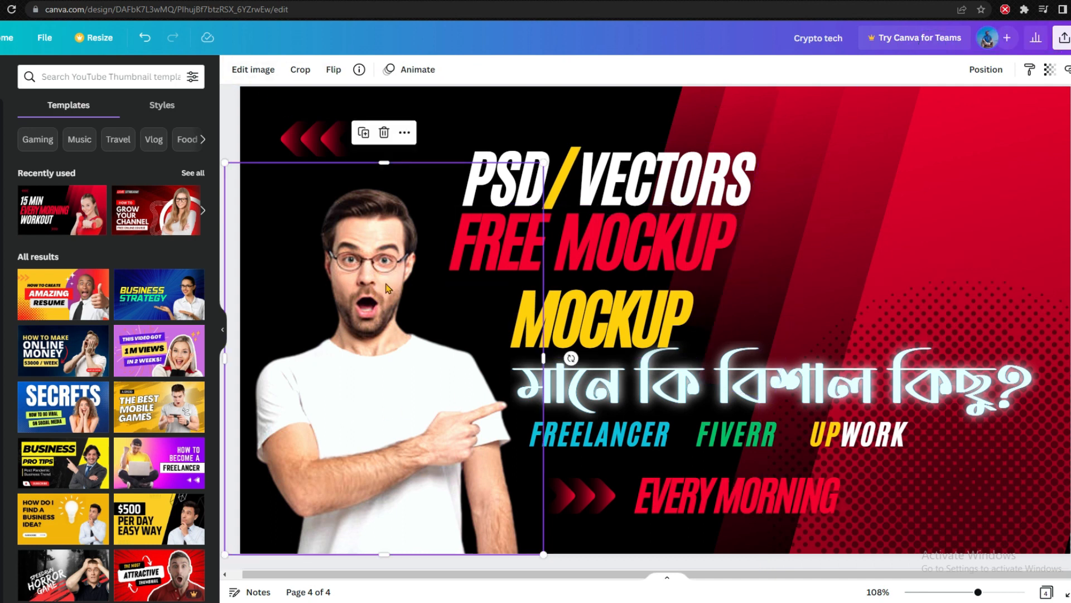
pyautogui.moveTo(222, 162); pyautogui.dragTo(245, 188)
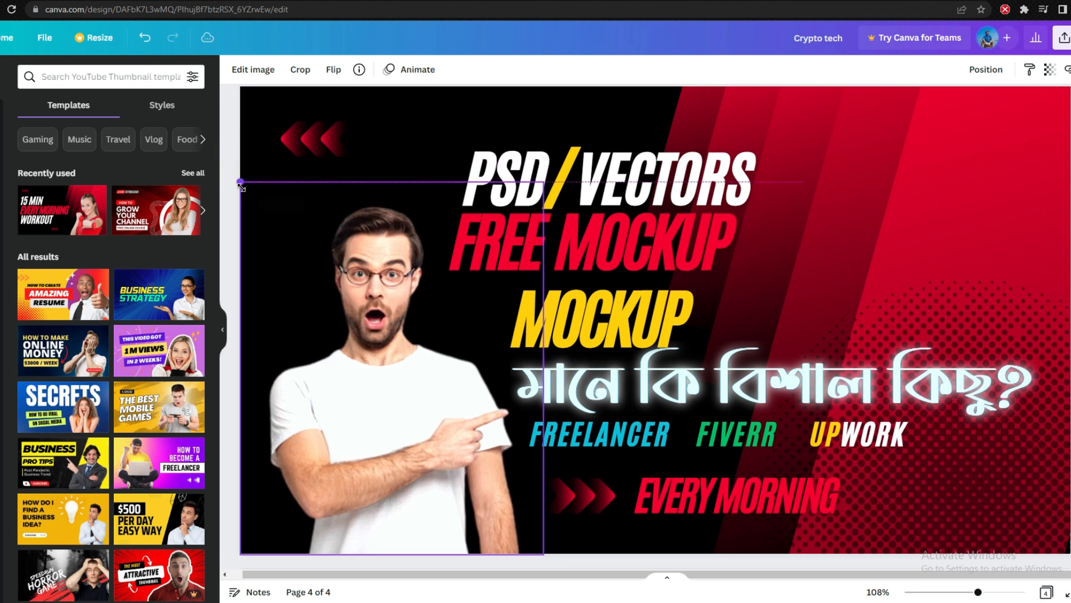
pyautogui.click(384, 390)
pyautogui.moveTo(384, 391)
pyautogui.mouseDown()
pyautogui.moveTo(374, 390)
pyautogui.moveTo(389, 391)
pyautogui.mouseUp()
pyautogui.click(440, 114)
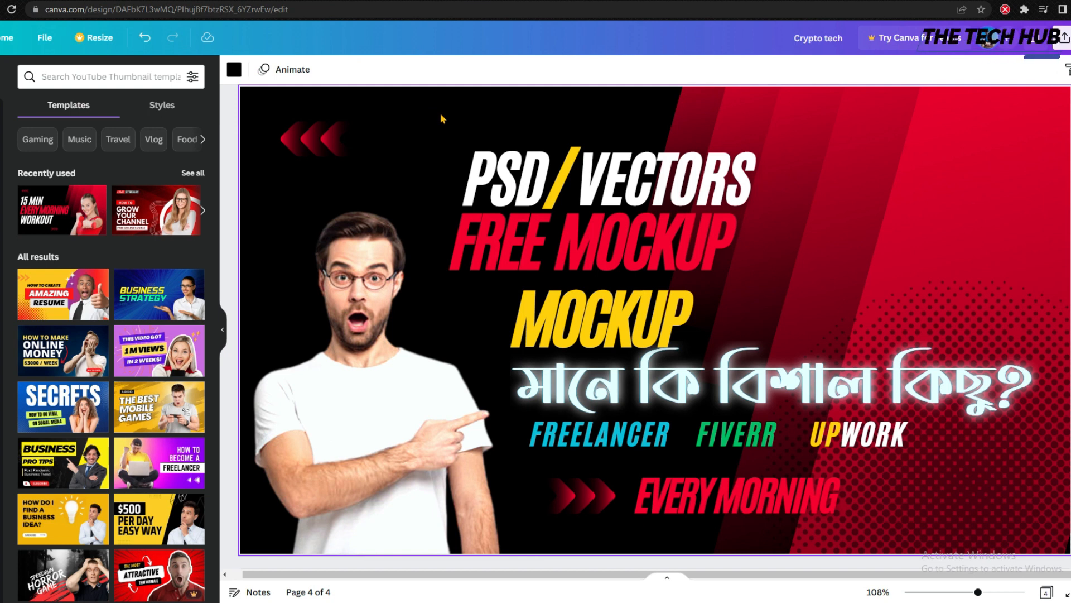
# - Replace the EVERY MORNING text with JADU TECH HUB and scale it down to font size 38.1
pyautogui.click(727, 503)
pyautogui.click(727, 502)
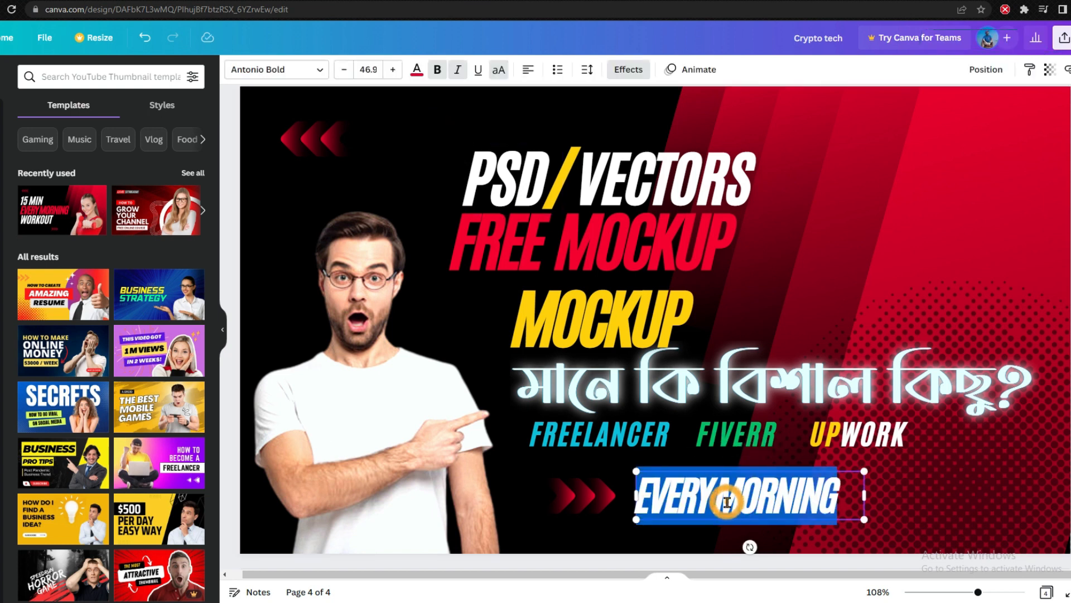
pyautogui.write('T')
pyautogui.press('BackSpace')
pyautogui.write('JADU')
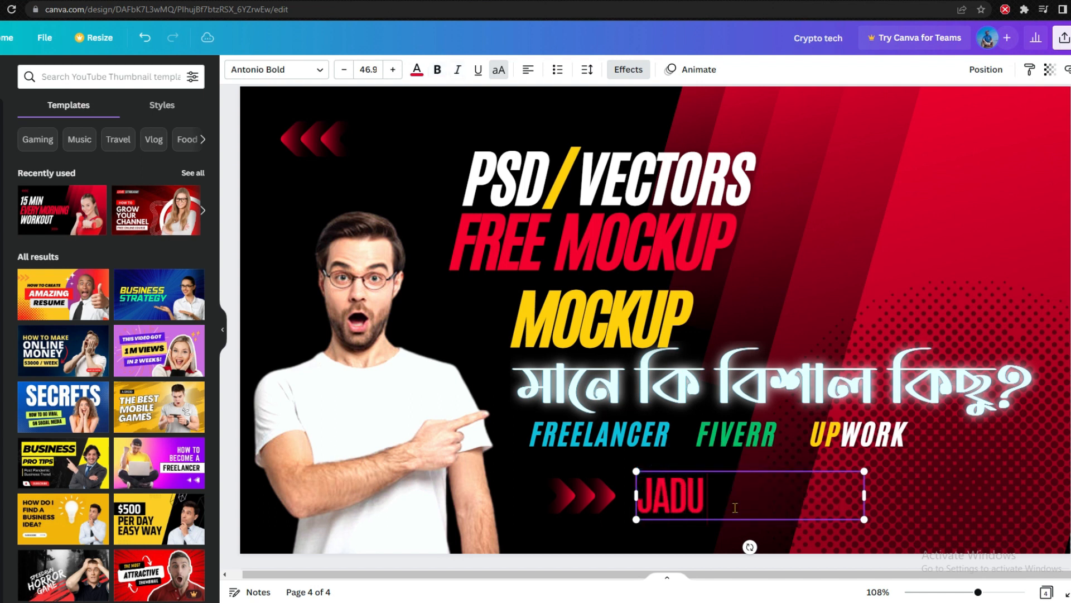
pyautogui.write(' TECH')
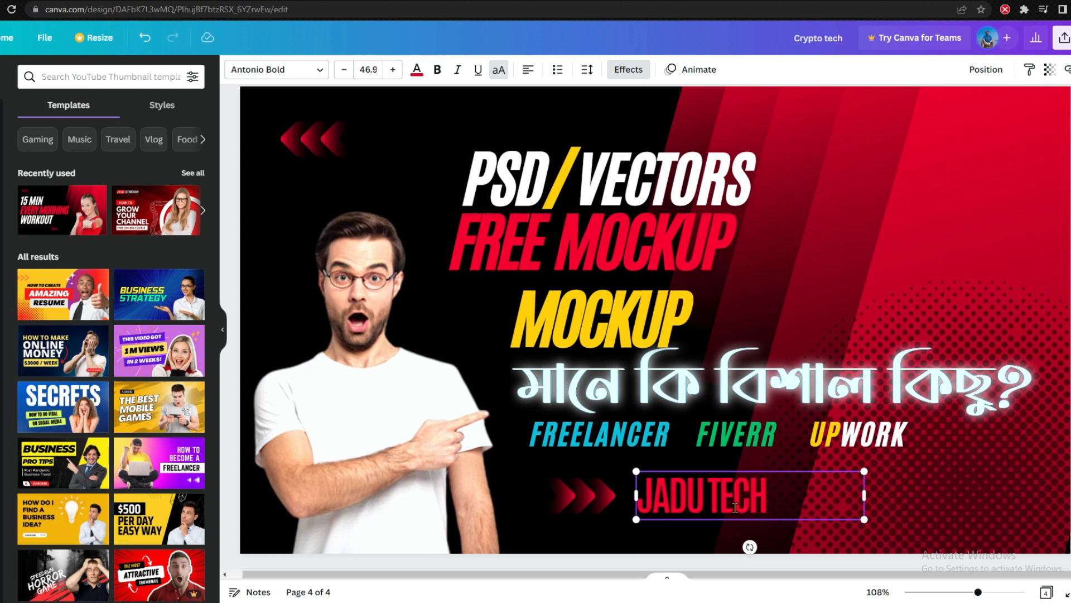
pyautogui.write(' HUB')
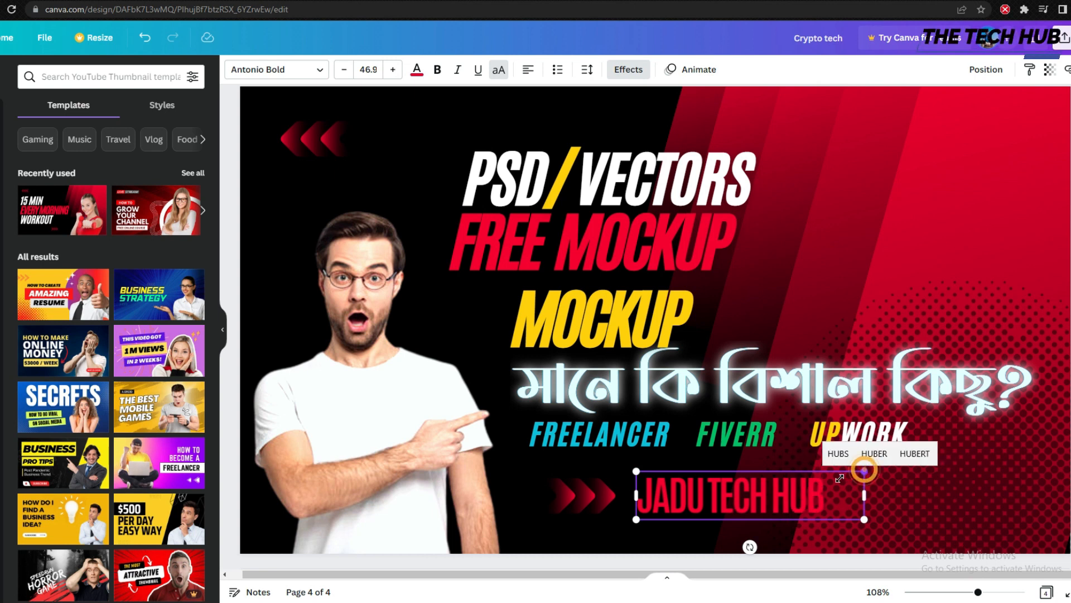
pyautogui.moveTo(864, 472); pyautogui.dragTo(822, 480)
# - Colour the word JADU cyan, TECH green and HUB yellow
pyautogui.click(416, 70)
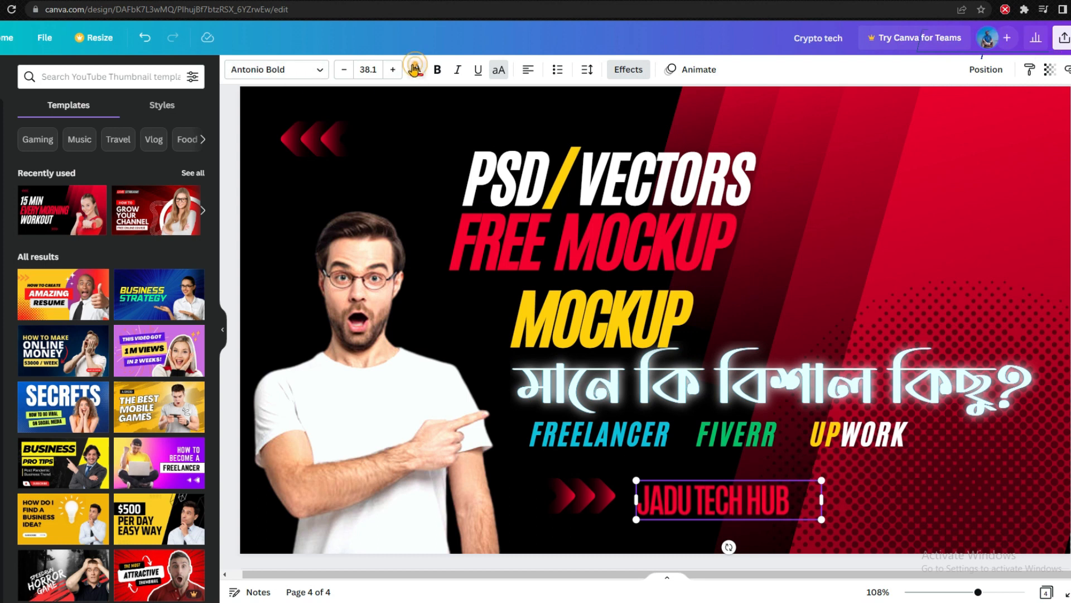
pyautogui.click(120, 138)
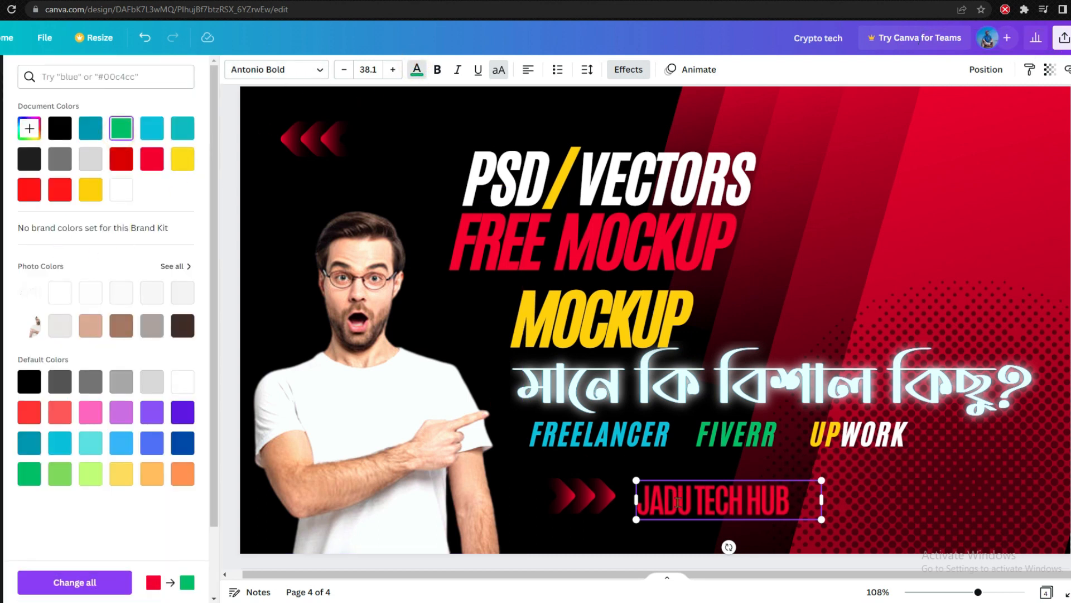
pyautogui.tripleClick(698, 513)
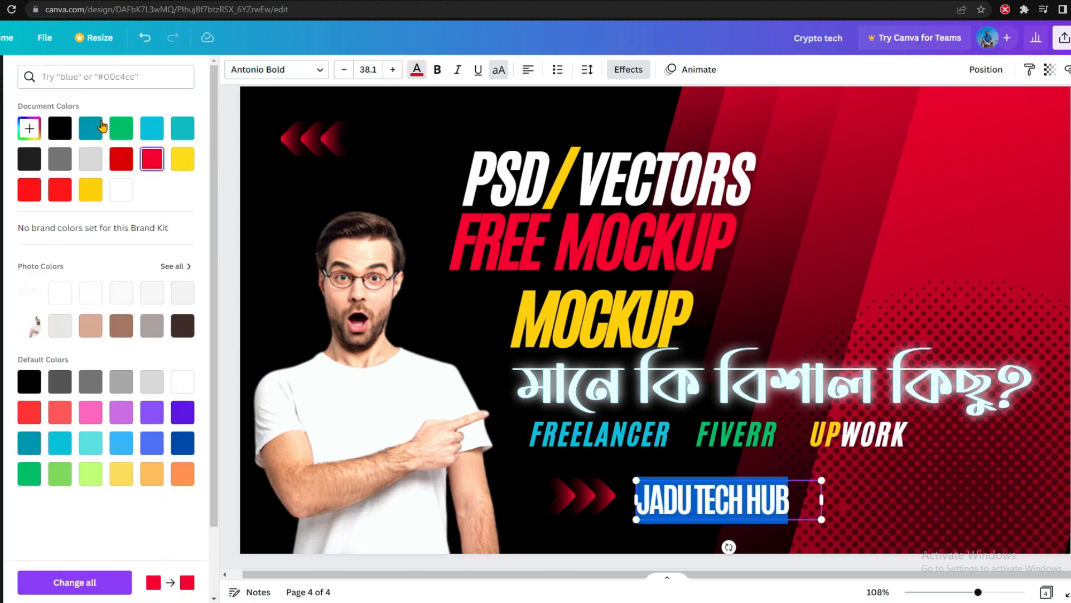
pyautogui.click(122, 134)
pyautogui.moveTo(694, 498); pyautogui.dragTo(735, 498)
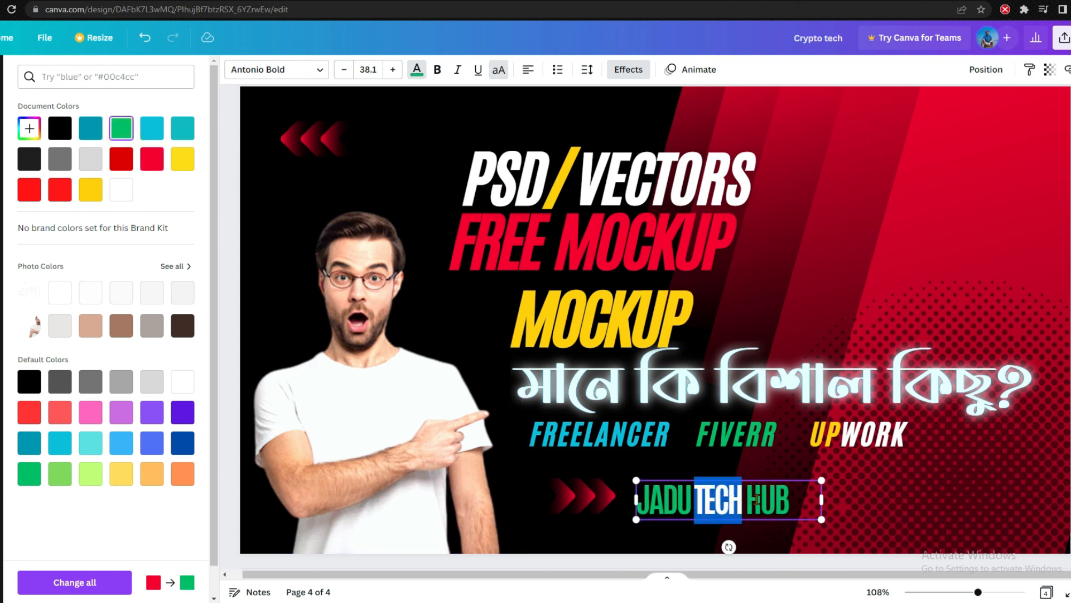
pyautogui.doubleClick(762, 498)
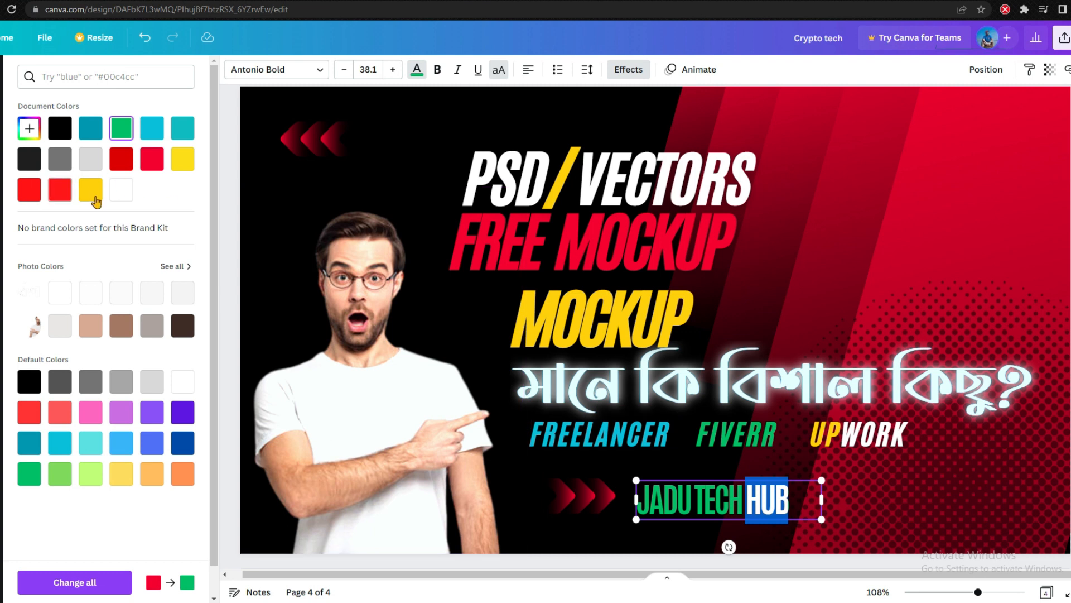
pyautogui.doubleClick(670, 499)
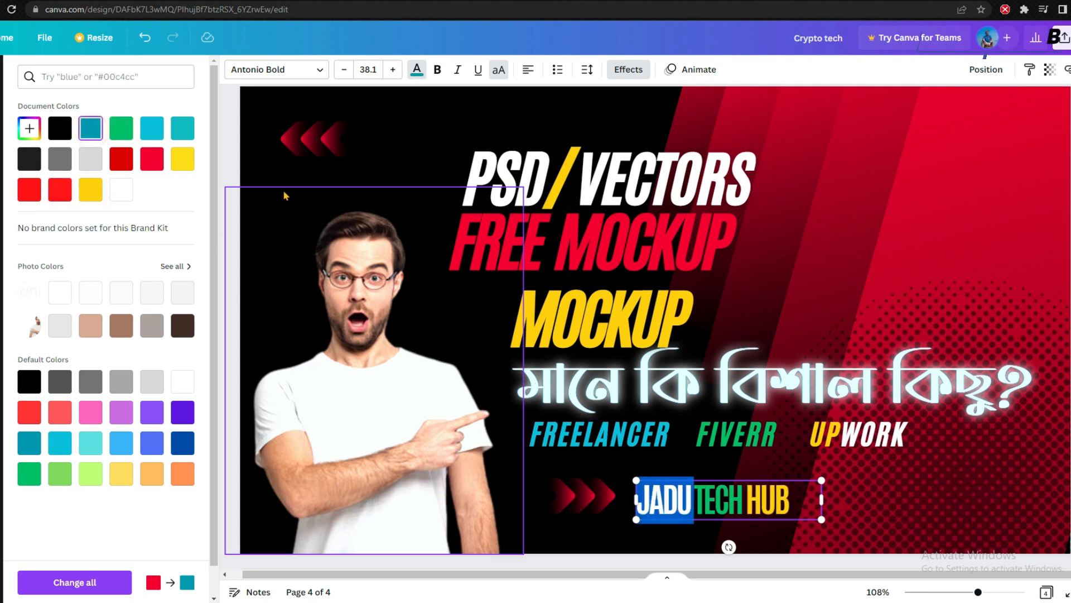
pyautogui.click(159, 130)
pyautogui.click(855, 509)
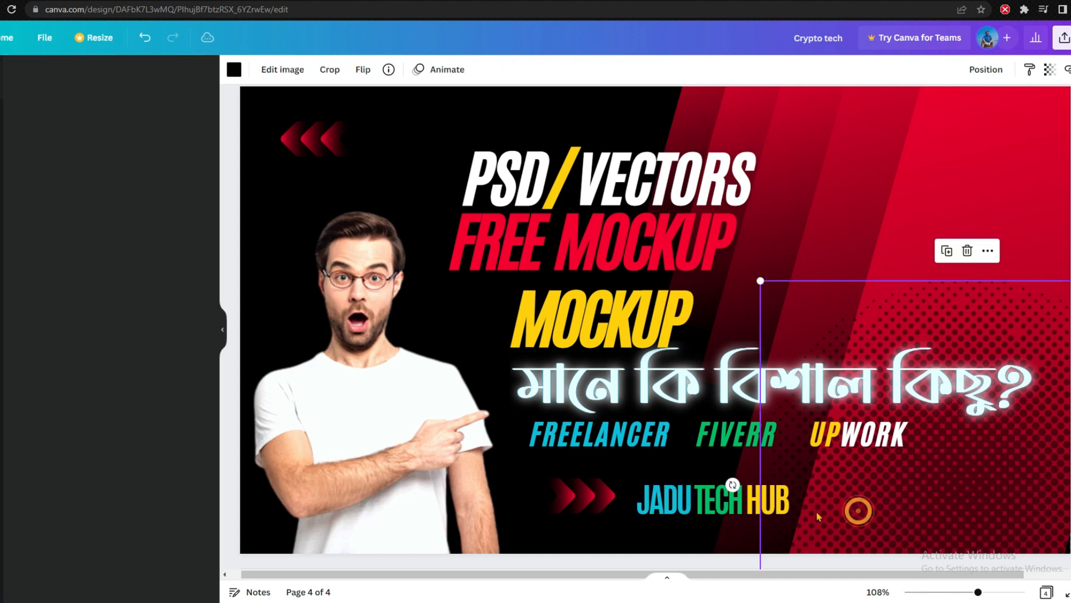
# - Scale the JADU TECH HUB text down to font size 25.6 and move it close to the red arrows
pyautogui.click(718, 507)
pyautogui.moveTo(719, 507); pyautogui.dragTo(714, 498)
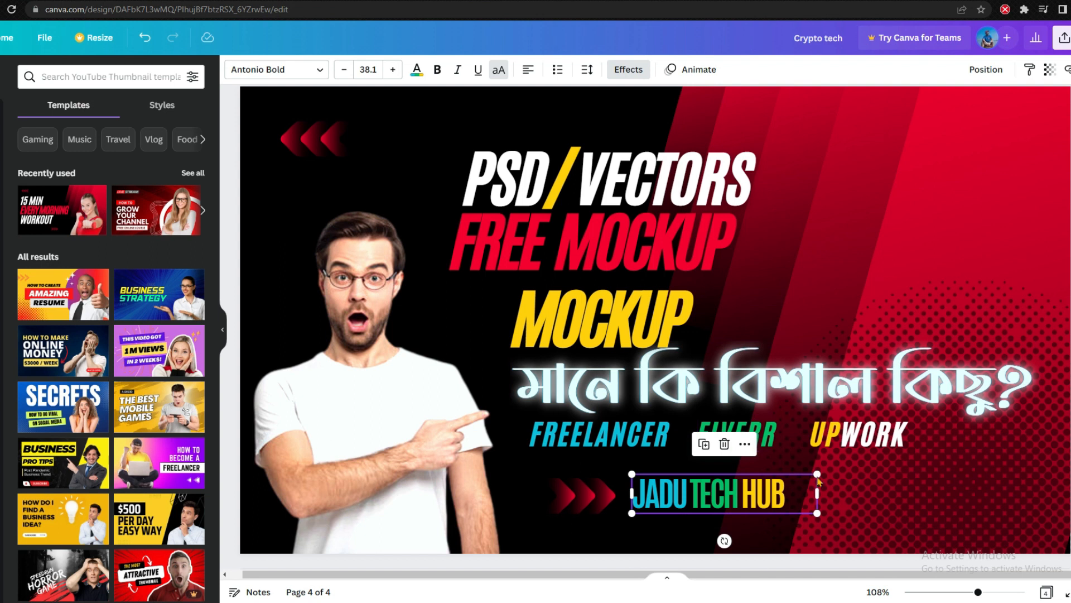
pyautogui.moveTo(809, 475); pyautogui.dragTo(748, 488)
pyautogui.moveTo(692, 509); pyautogui.dragTo(602, 505)
# - Place three evenly spaced copies of the red arrow directly after the JADU TECH HUB text
pyautogui.click(574, 501)
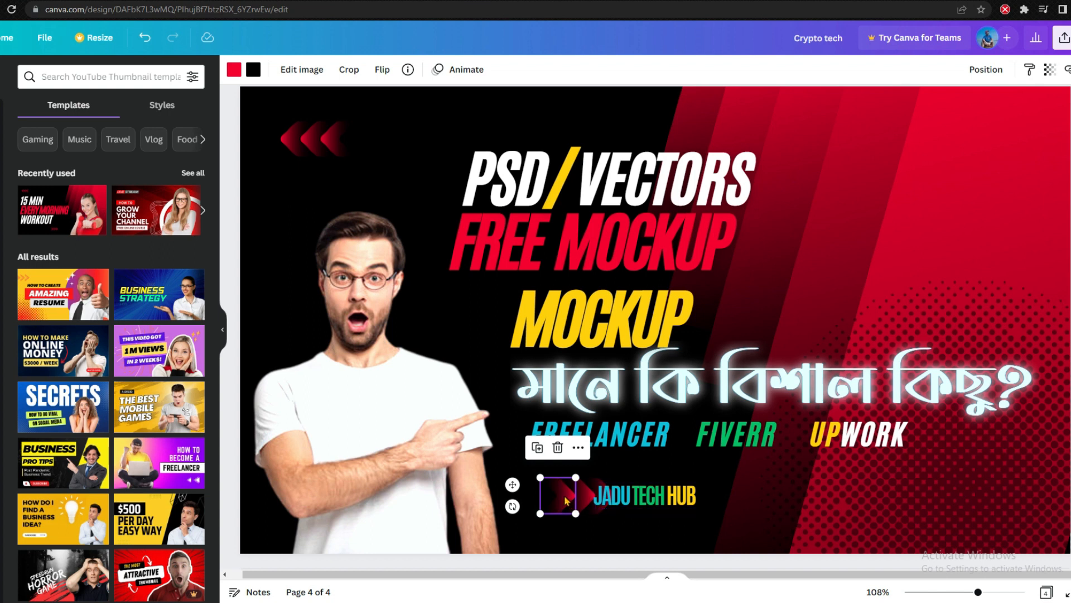
pyautogui.moveTo(564, 494); pyautogui.dragTo(704, 498)
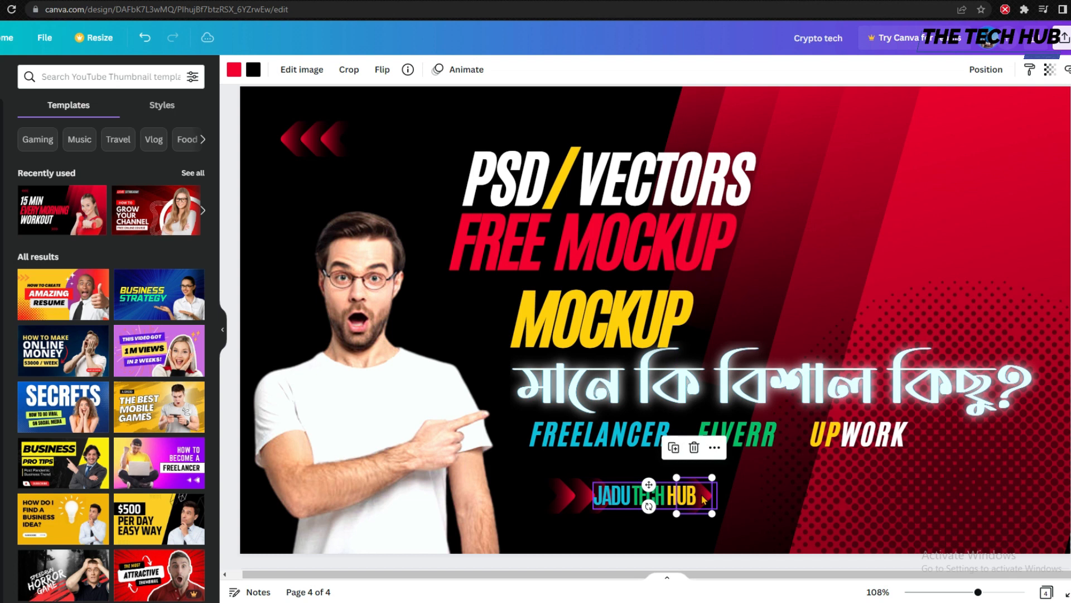
pyautogui.click(564, 494)
pyautogui.moveTo(565, 494); pyautogui.dragTo(716, 493)
pyautogui.moveTo(556, 501); pyautogui.dragTo(723, 494)
pyautogui.click(514, 486)
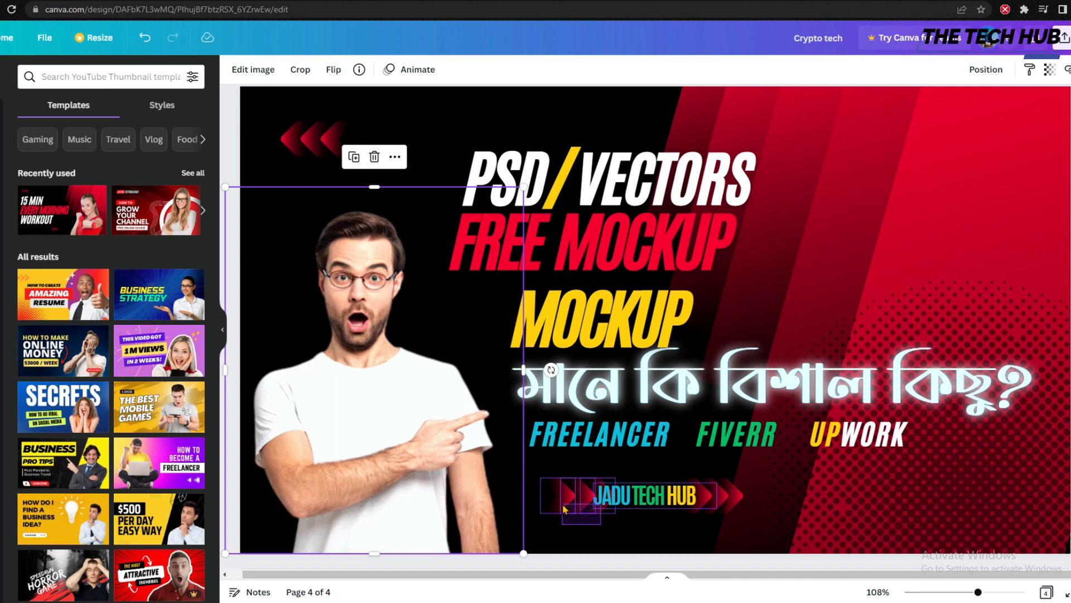
# - Line up the red arrows in front of JADU TECH HUB and nudge the text between the two arrow groups
pyautogui.moveTo(563, 505); pyautogui.dragTo(562, 504)
pyautogui.moveTo(632, 499)
pyautogui.mouseDown()
pyautogui.moveTo(623, 501)
pyautogui.moveTo(646, 496)
pyautogui.mouseUp()
pyautogui.click(653, 534)
pyautogui.click(638, 497)
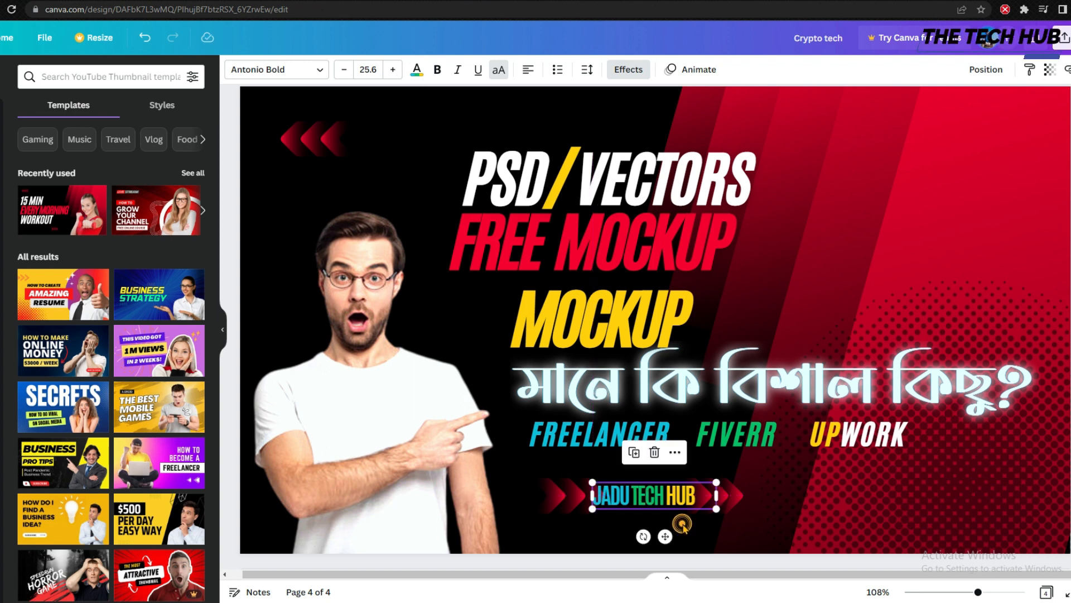
pyautogui.click(682, 523)
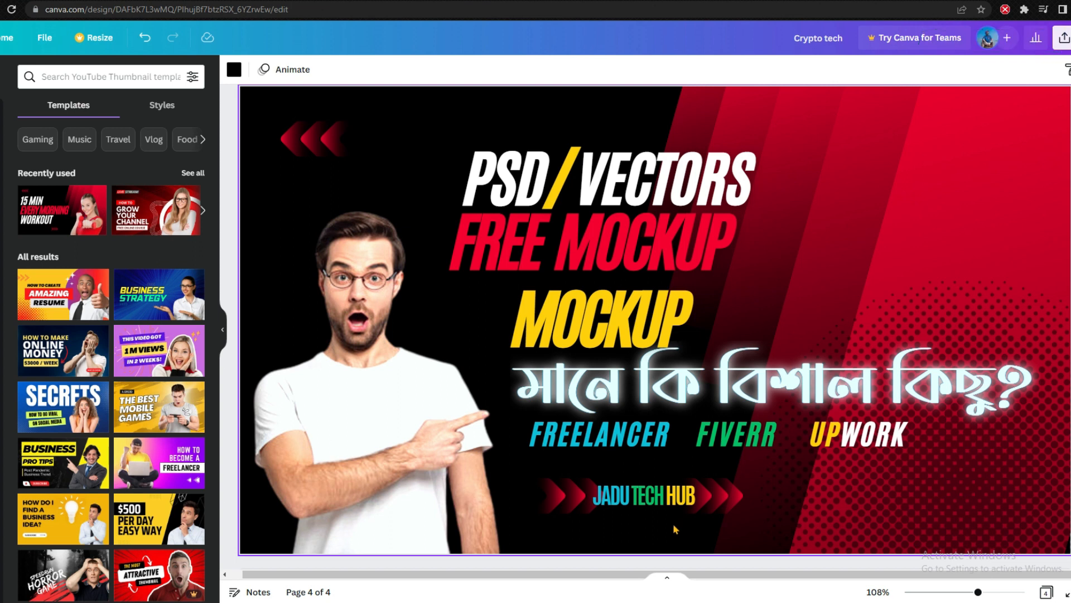
# - Move the PSD/VECTORS headline slightly up, away from FREE MOCKUP
pyautogui.moveTo(527, 125); pyautogui.dragTo(607, 167)
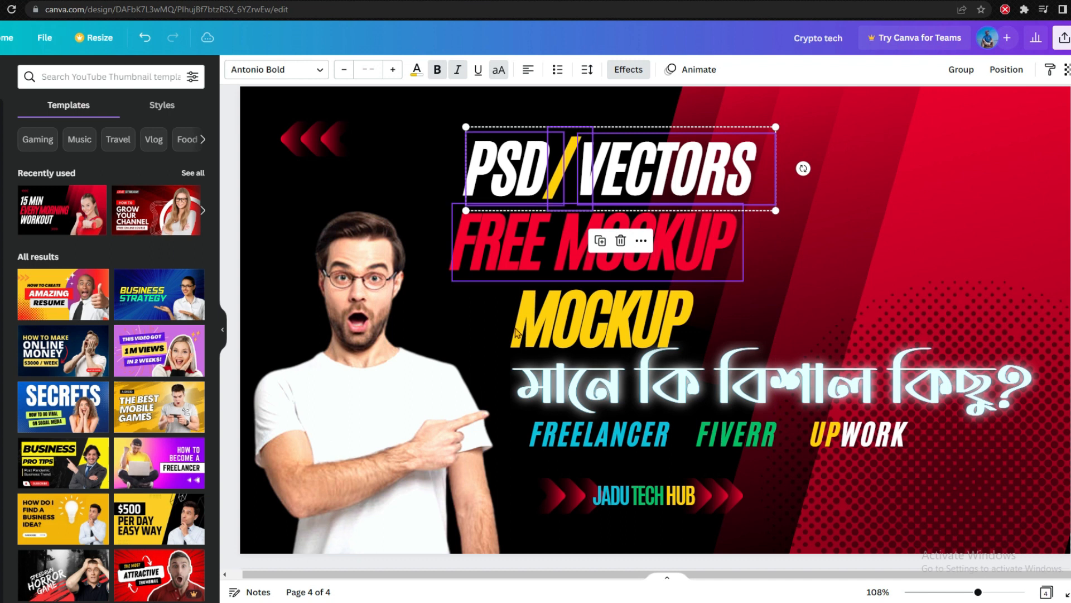
pyautogui.click(571, 336)
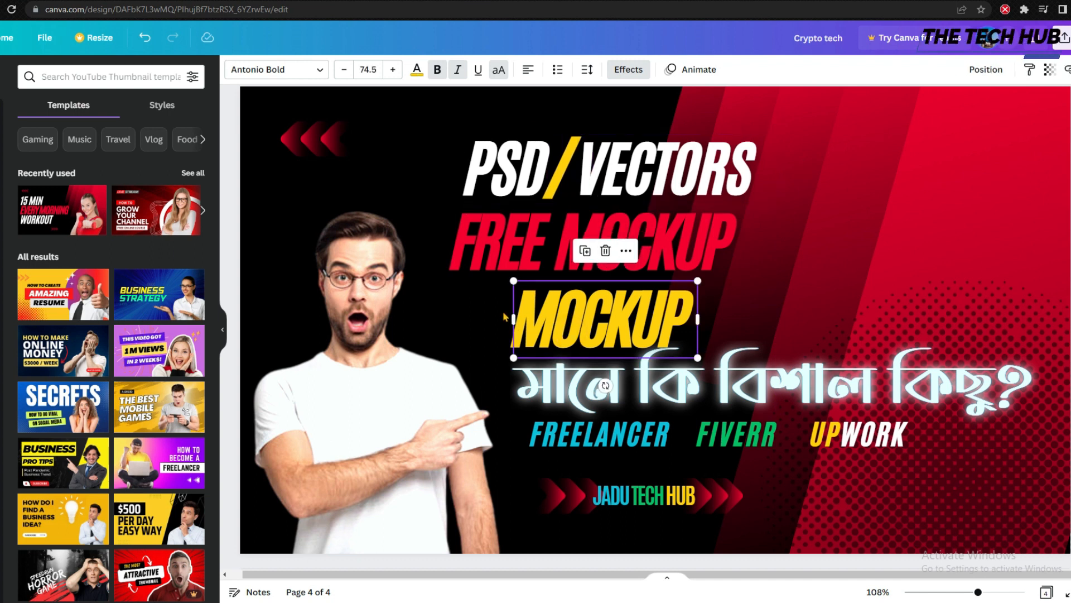
pyautogui.click(702, 531)
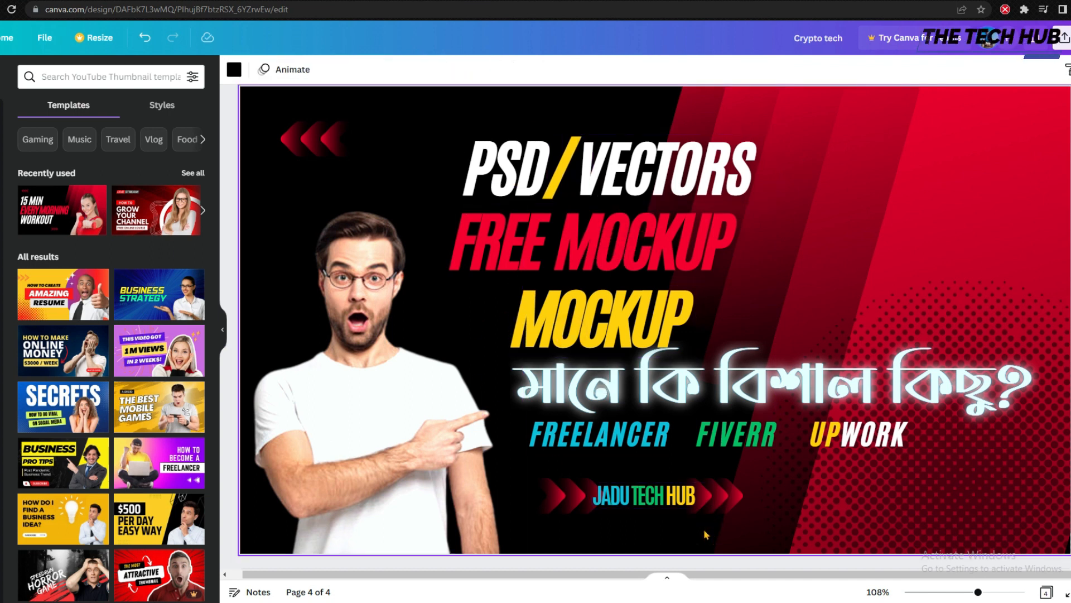